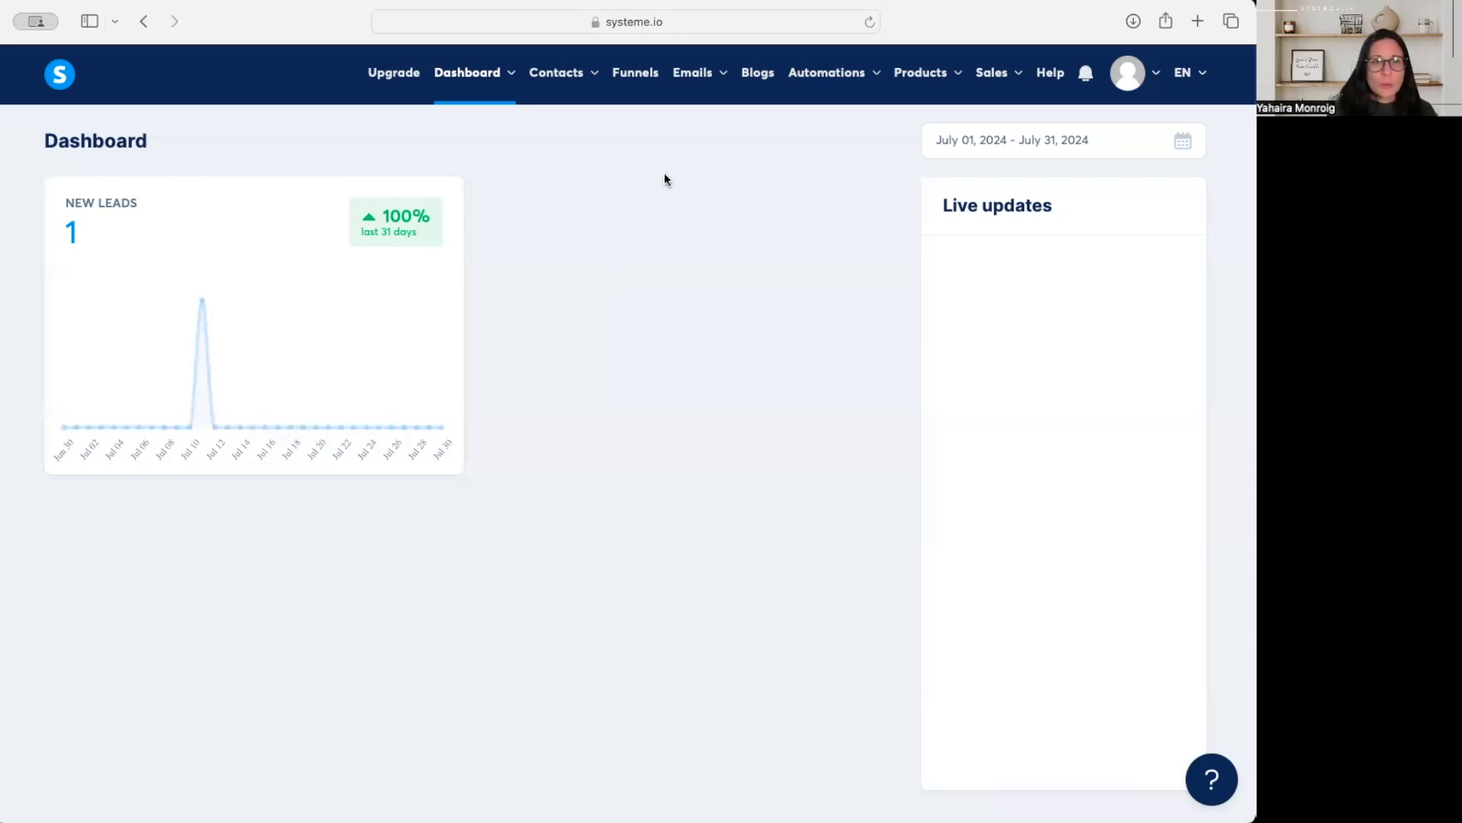
- Start a new email newsletter with the subject "Did you know this???"
{"action": "left_click", "coordinate": [724, 74]}
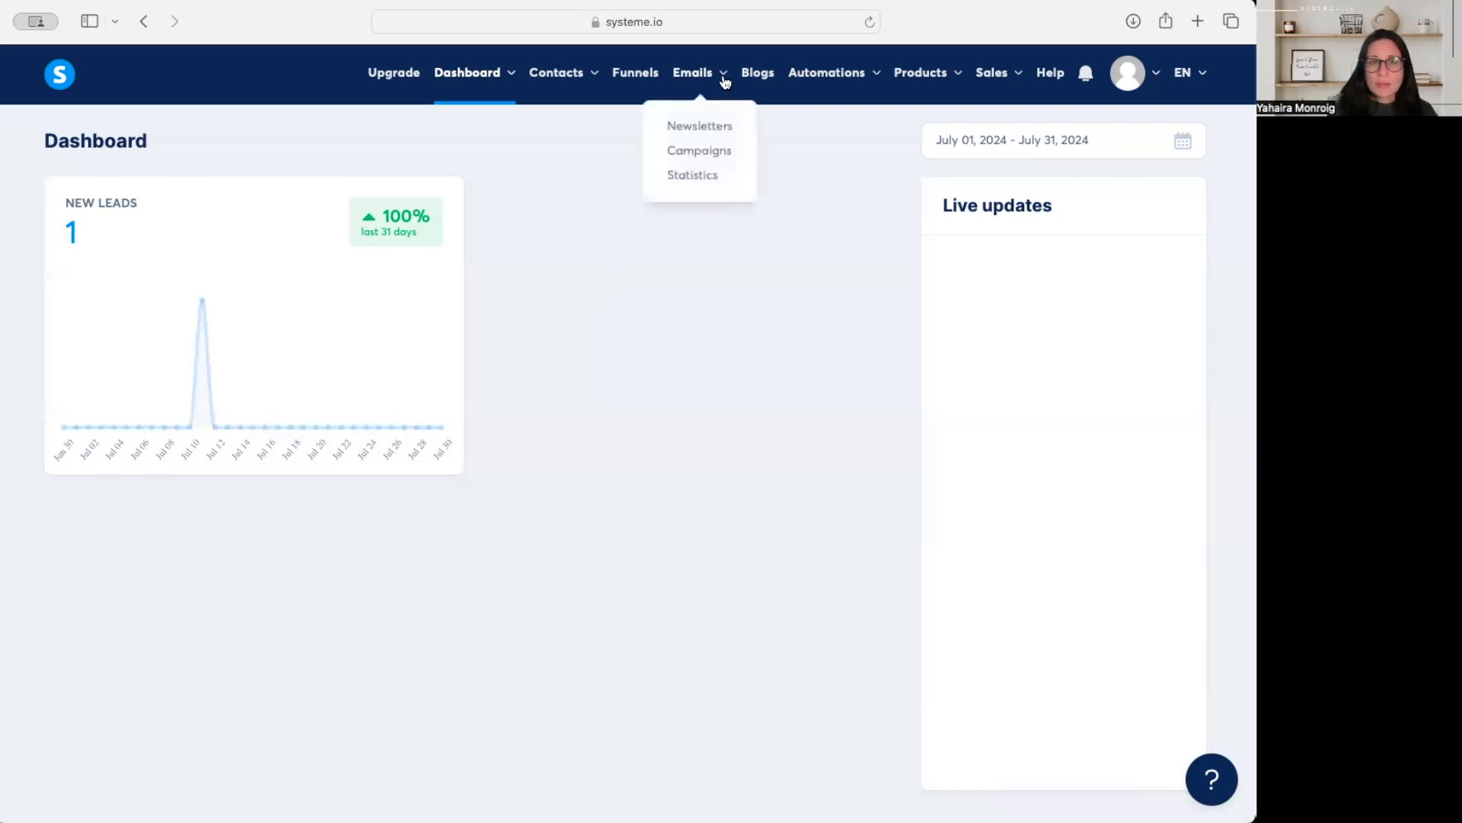
{"action": "left_click", "coordinate": [724, 137]}
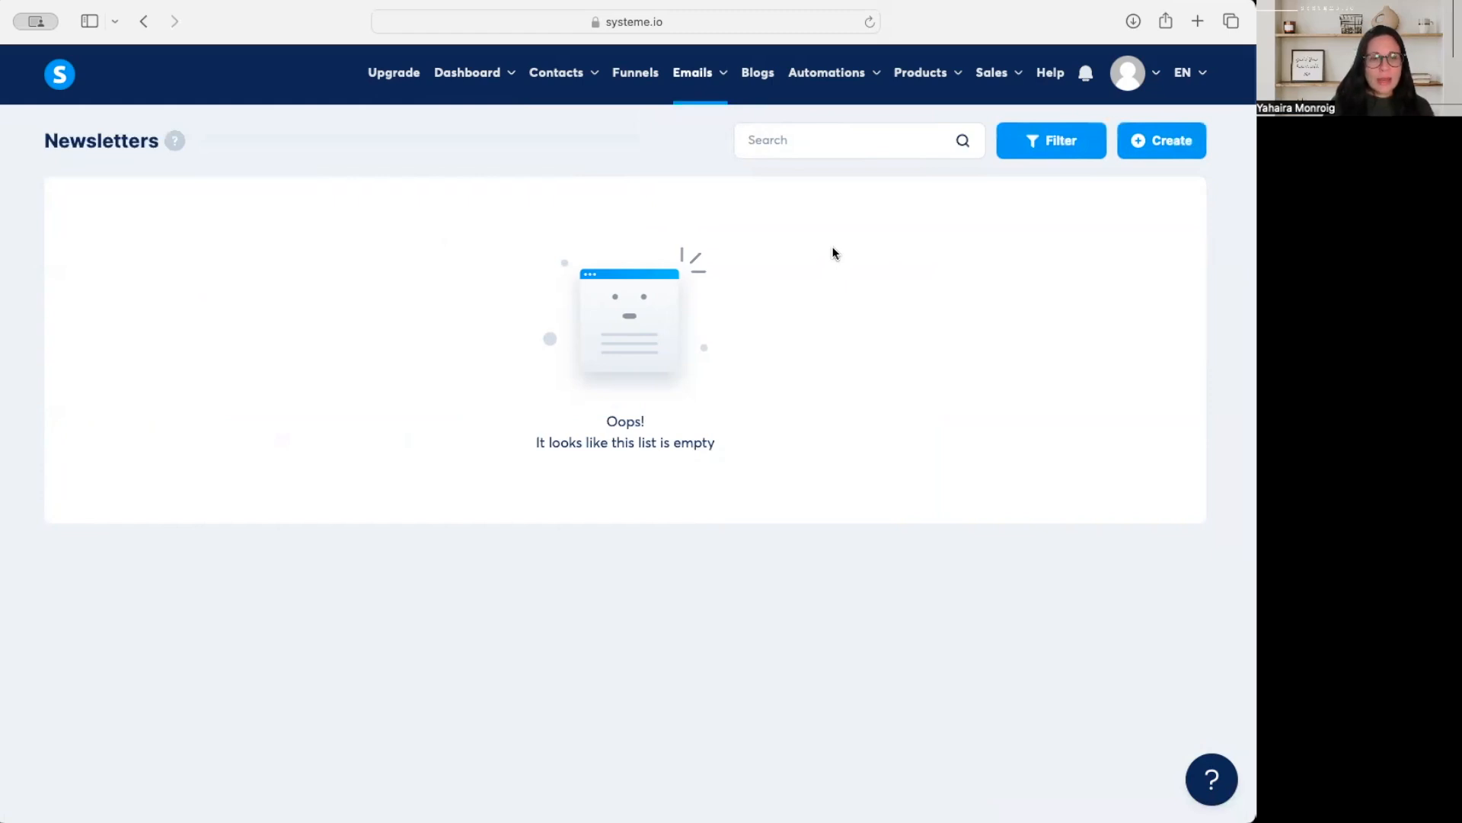
{"action": "left_click", "coordinate": [1172, 145]}
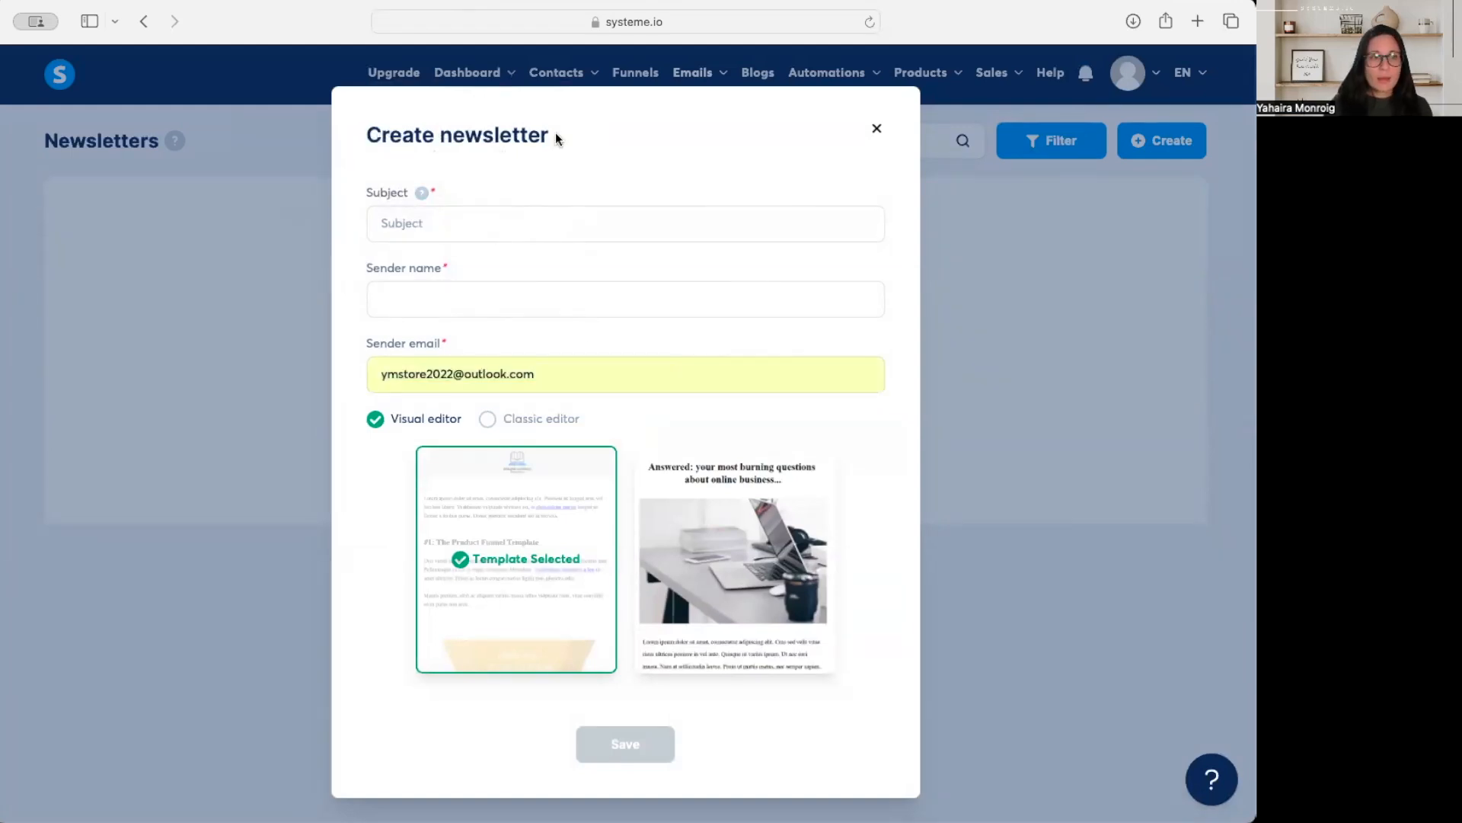
{"action": "left_click", "coordinate": [465, 221]}
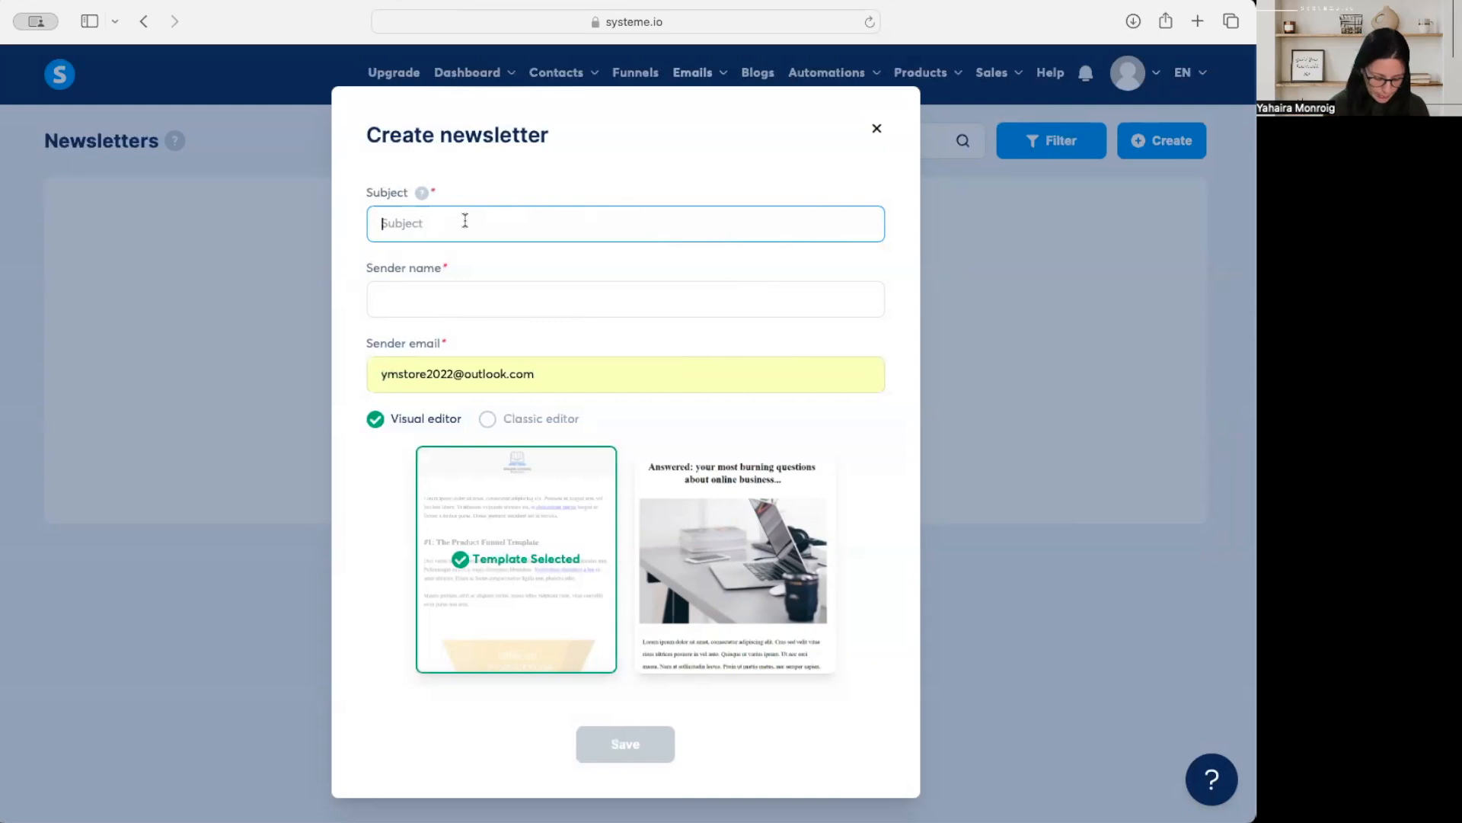
{"action": "type", "text": "Did you"}
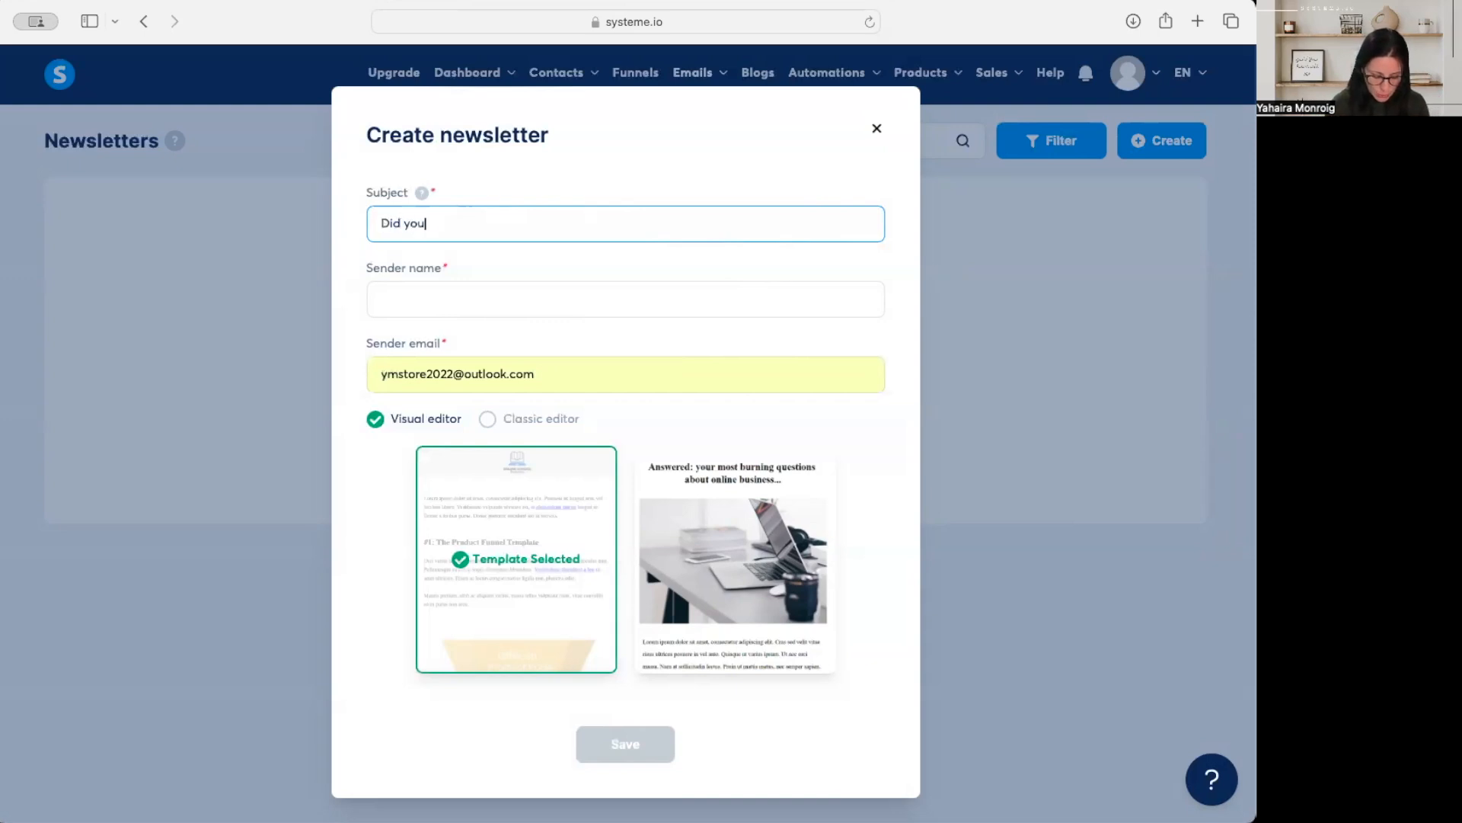
{"action": "type", "text": " know this???"}
- Enter the sender's first name as the newsletter's sender name and keep the prefilled sender email
{"action": "left_click", "coordinate": [504, 295]}
{"action": "type", "text": "Yahaita"}
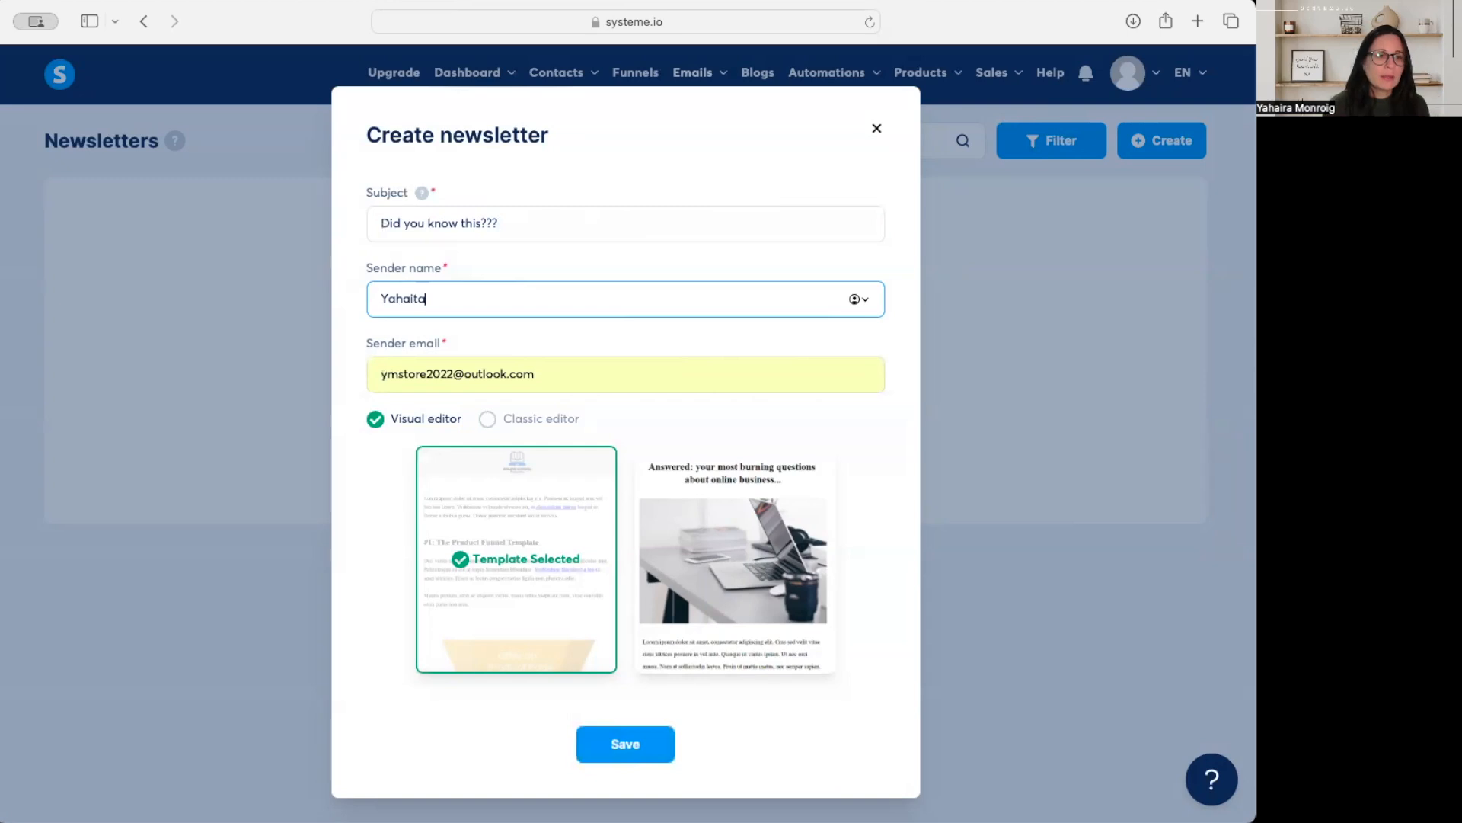
{"action": "left_click", "coordinate": [416, 298]}
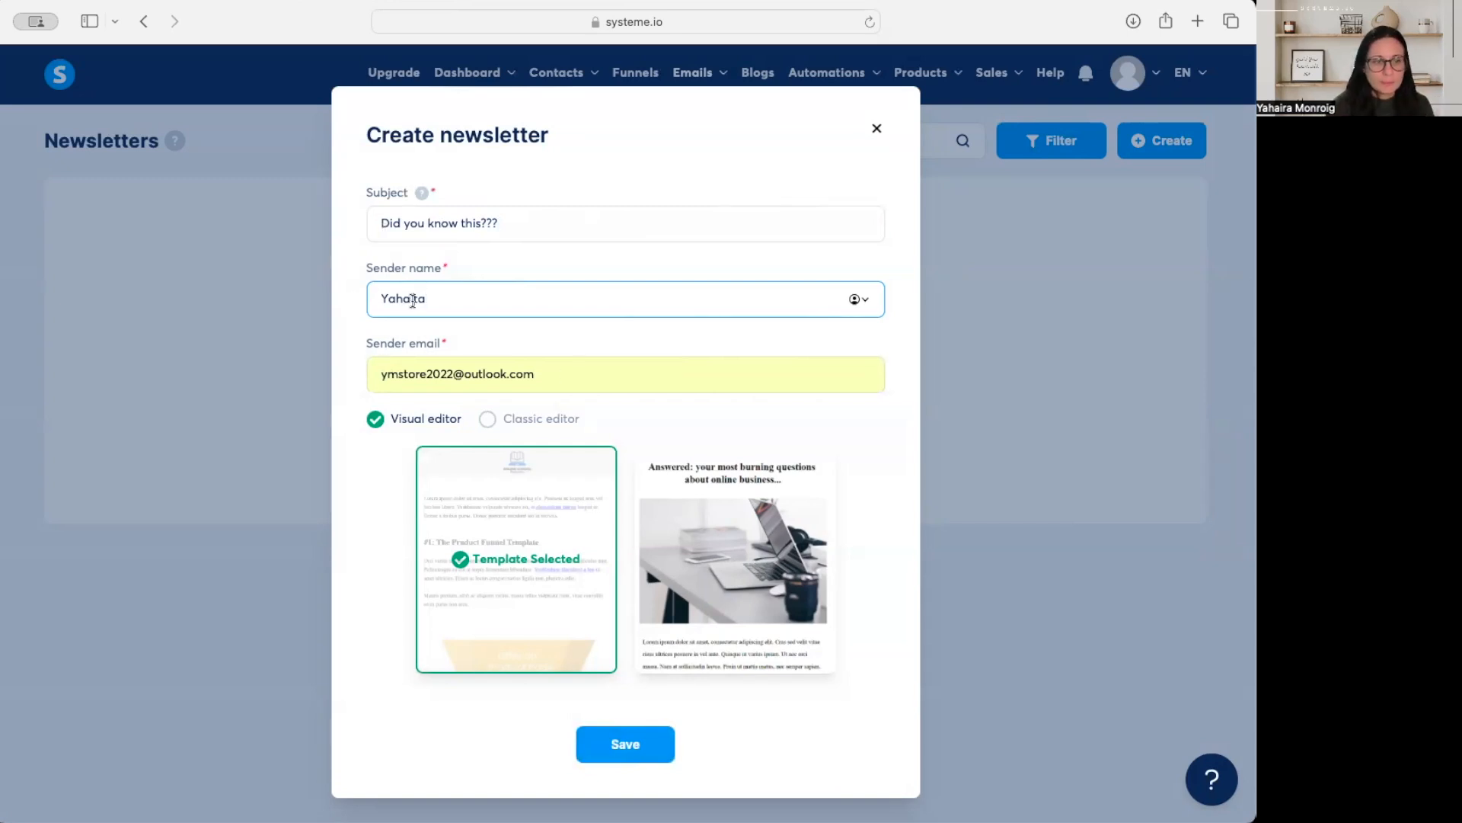
{"action": "key", "text": "Delete"}
{"action": "type", "text": "r"}
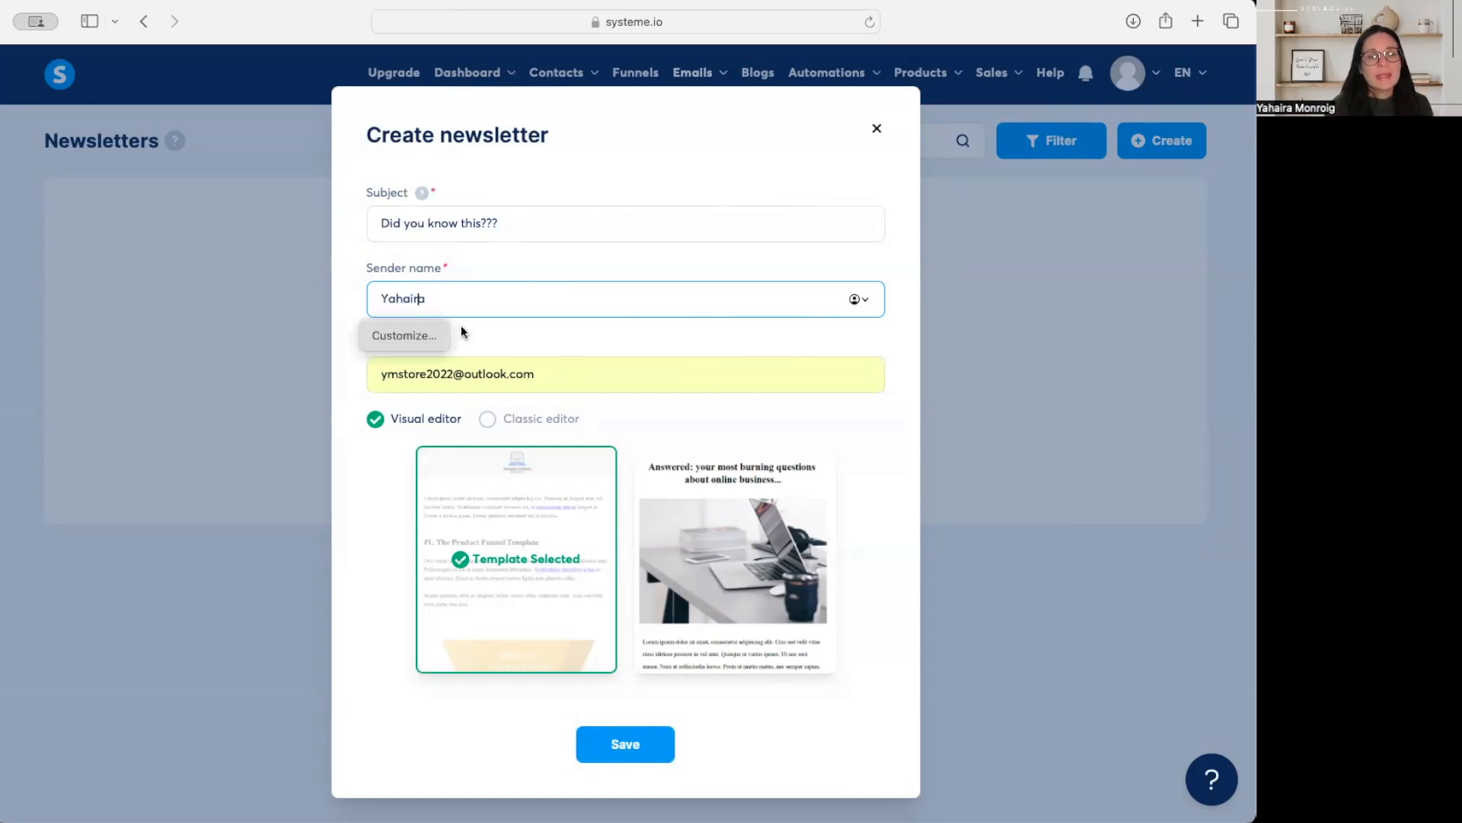
{"action": "left_click", "coordinate": [572, 373]}
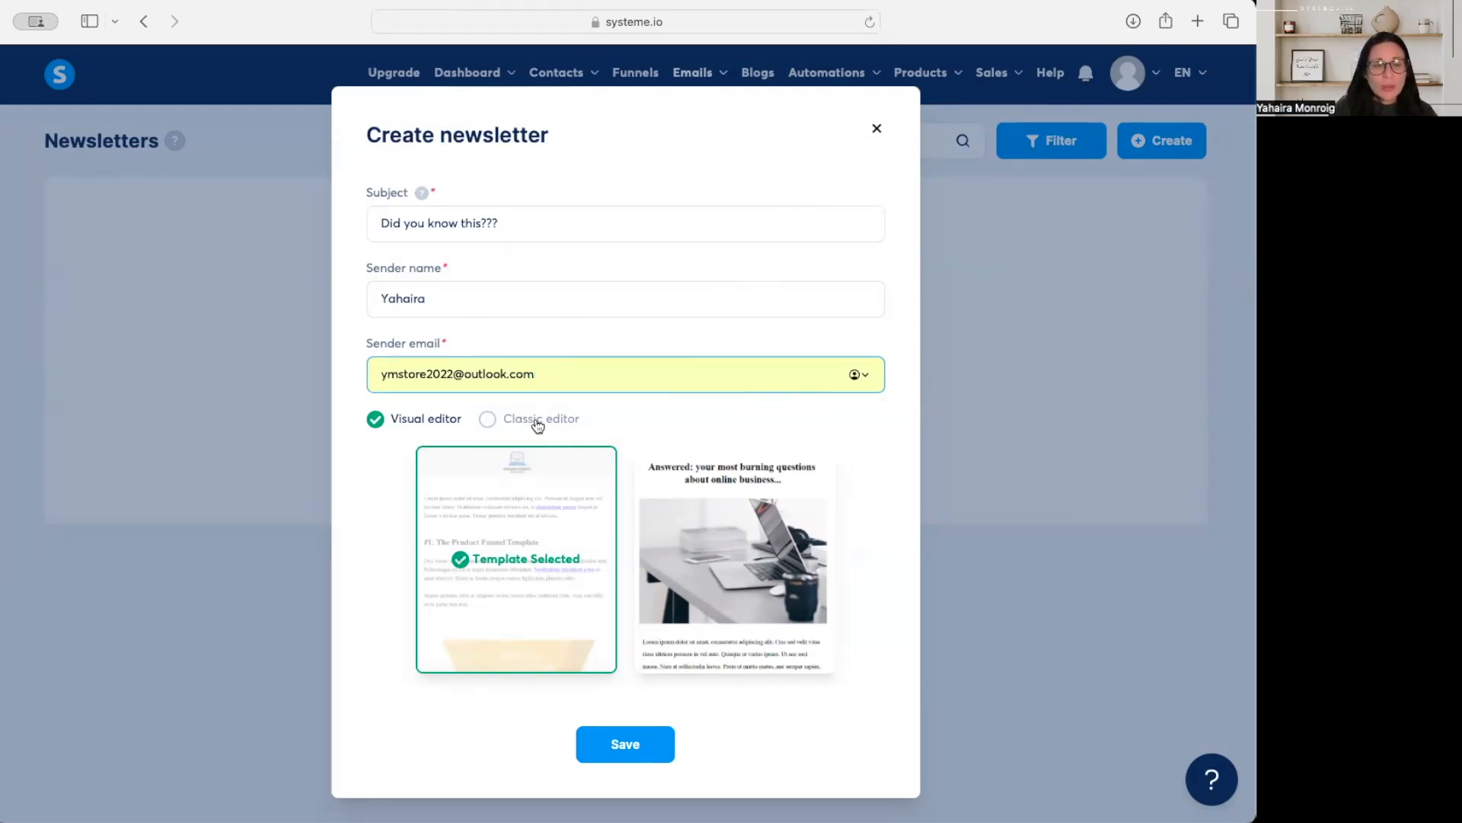
- Choose the Classic editor for the newsletter and save it
{"action": "left_click", "coordinate": [537, 421]}
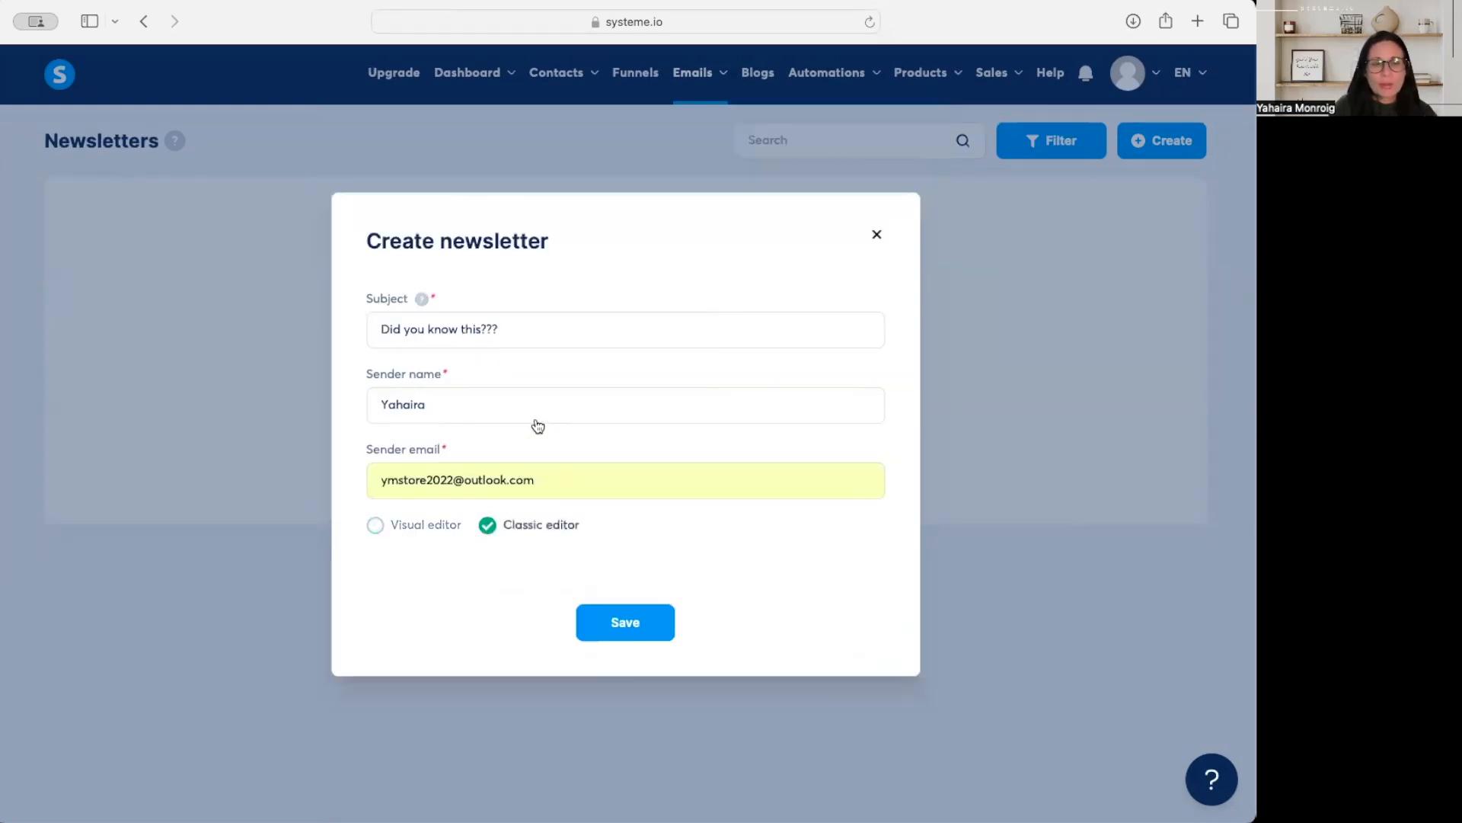
{"action": "left_click", "coordinate": [440, 533]}
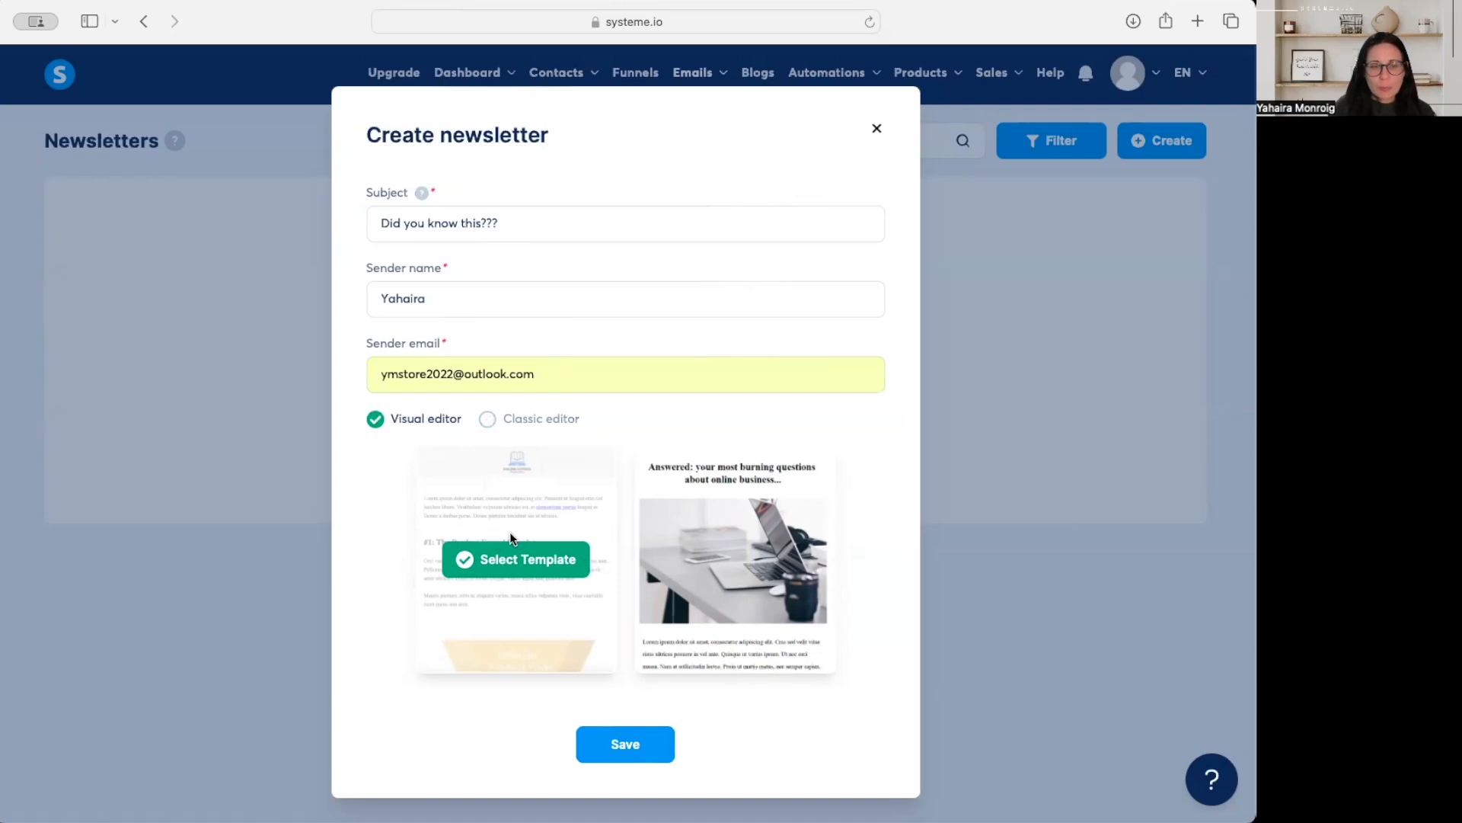
{"action": "left_click", "coordinate": [490, 419]}
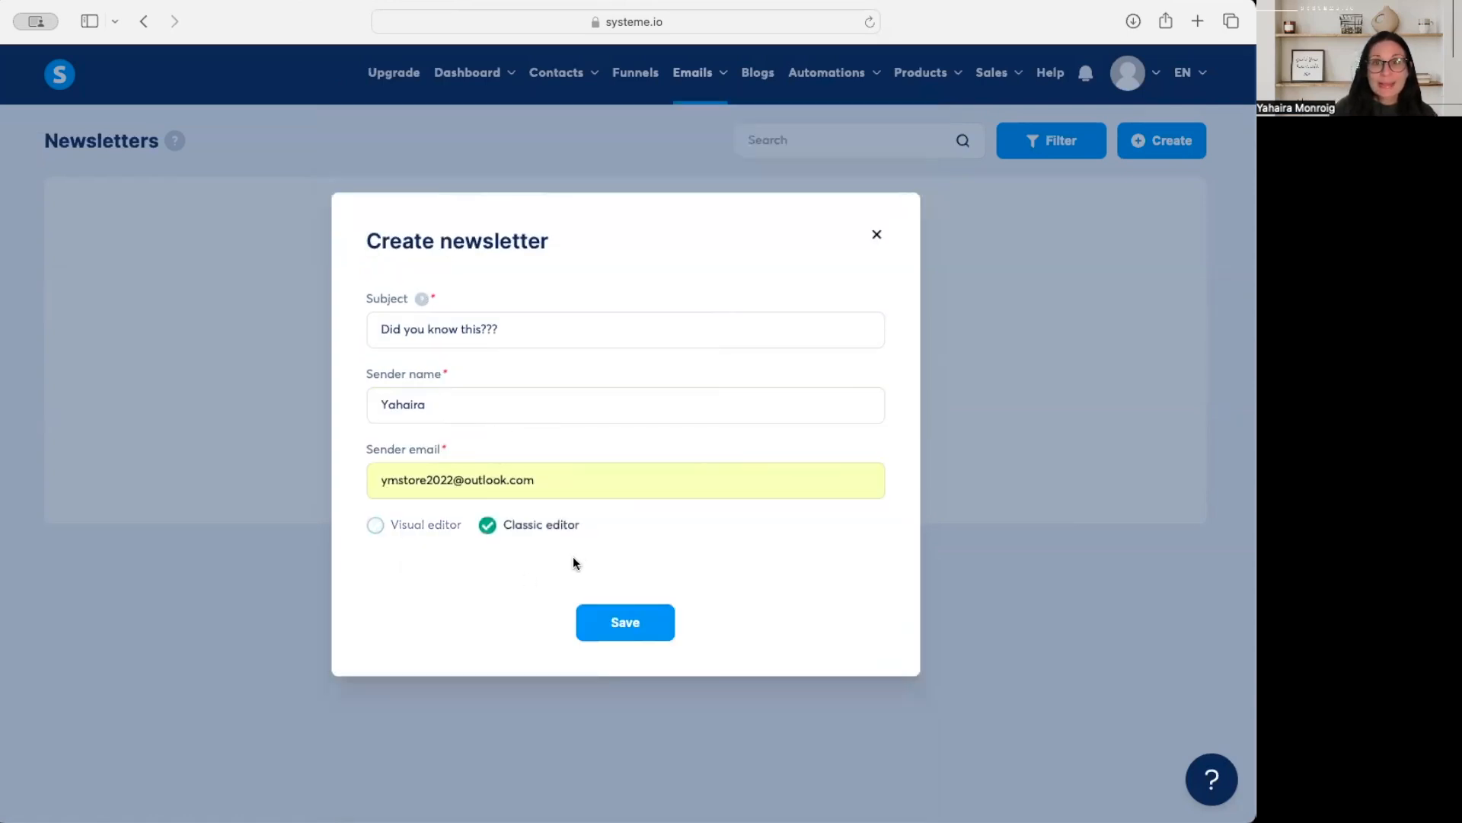
{"action": "left_click", "coordinate": [627, 630]}
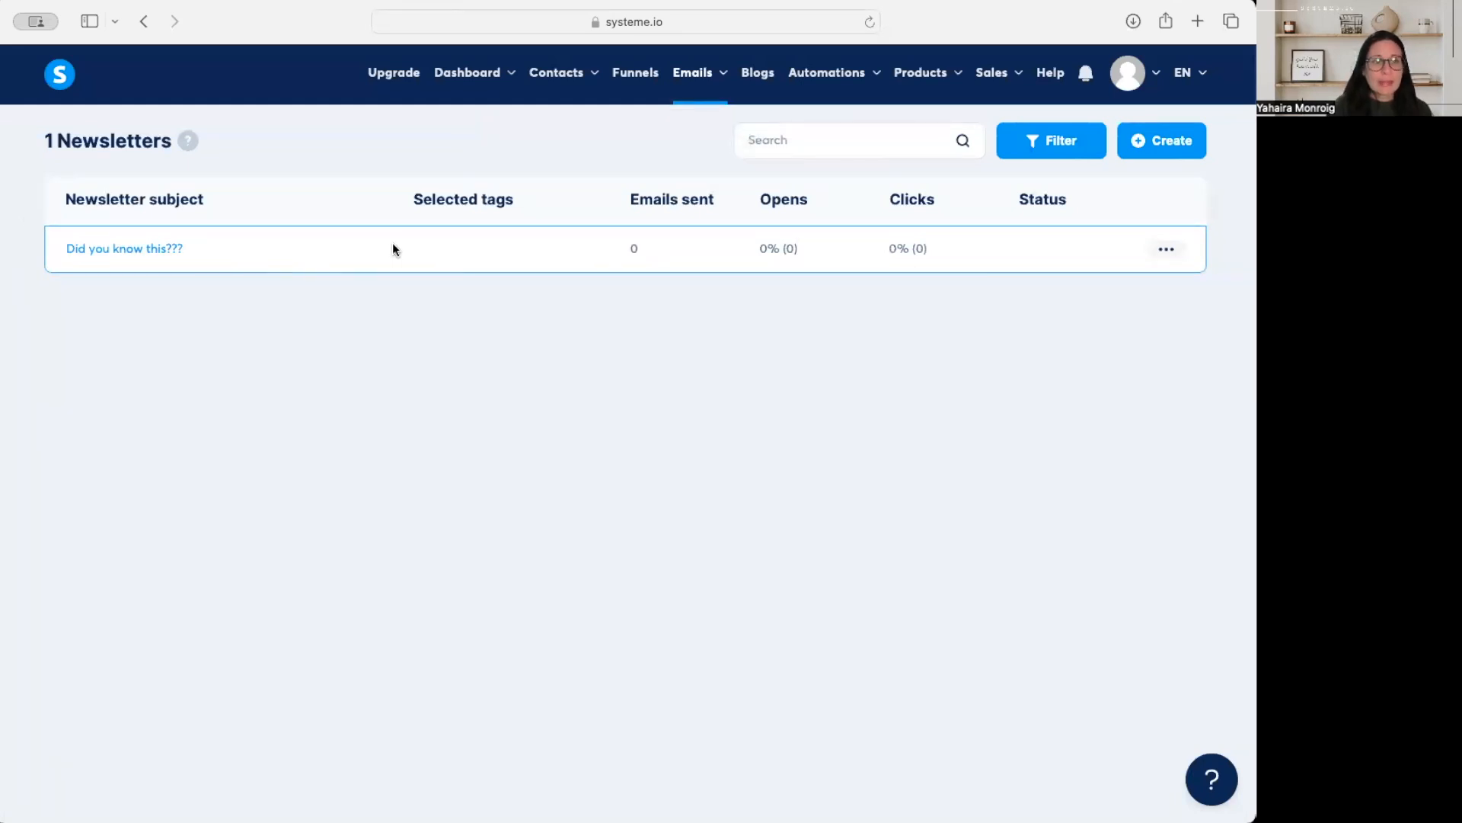
- Open the "Did you know this???" newsletter and begin its body with "Hi {first_name}," using the First name substitute variable
{"action": "left_click", "coordinate": [133, 252]}
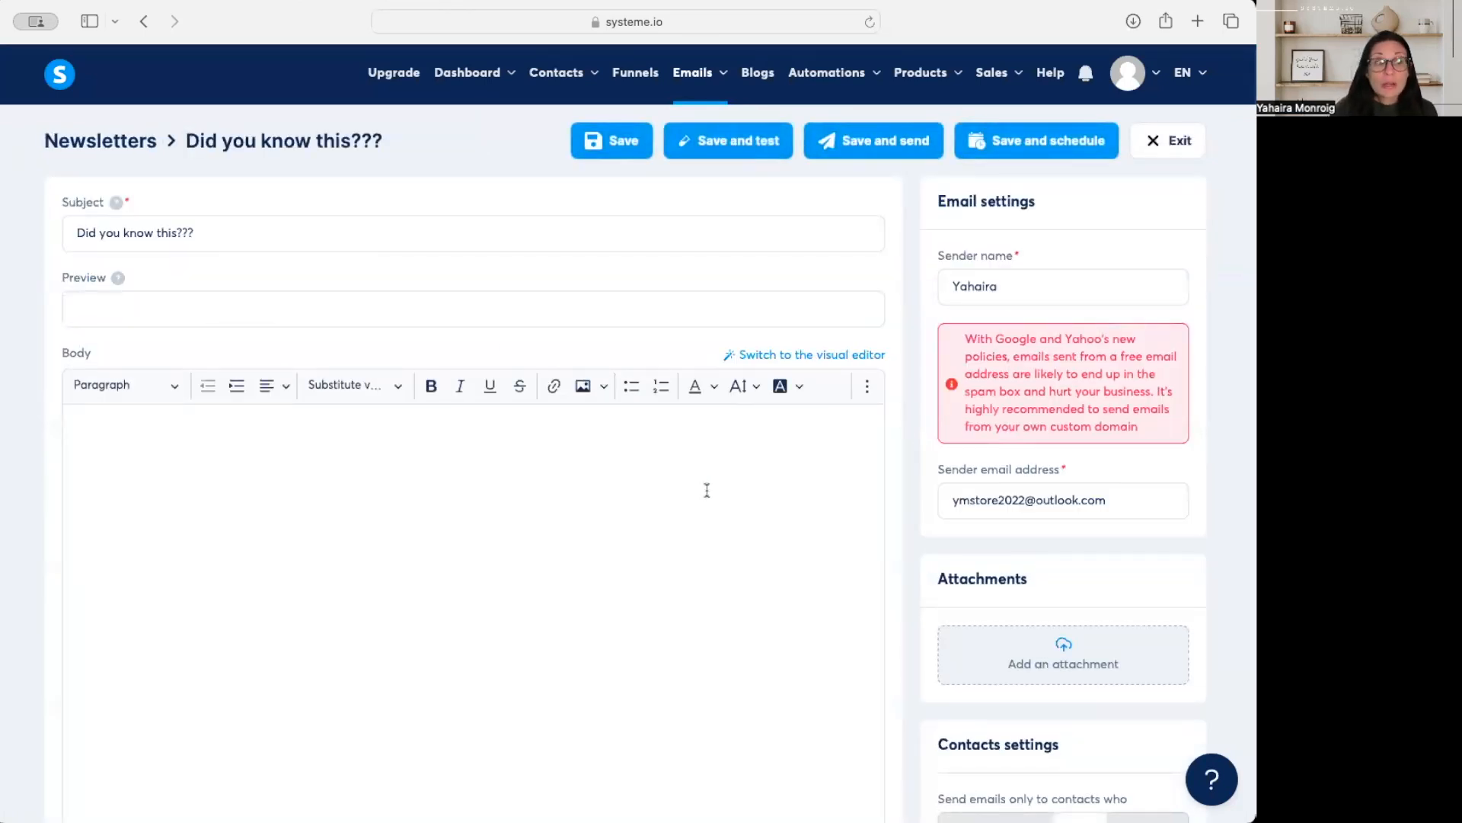
{"action": "left_click", "coordinate": [217, 317]}
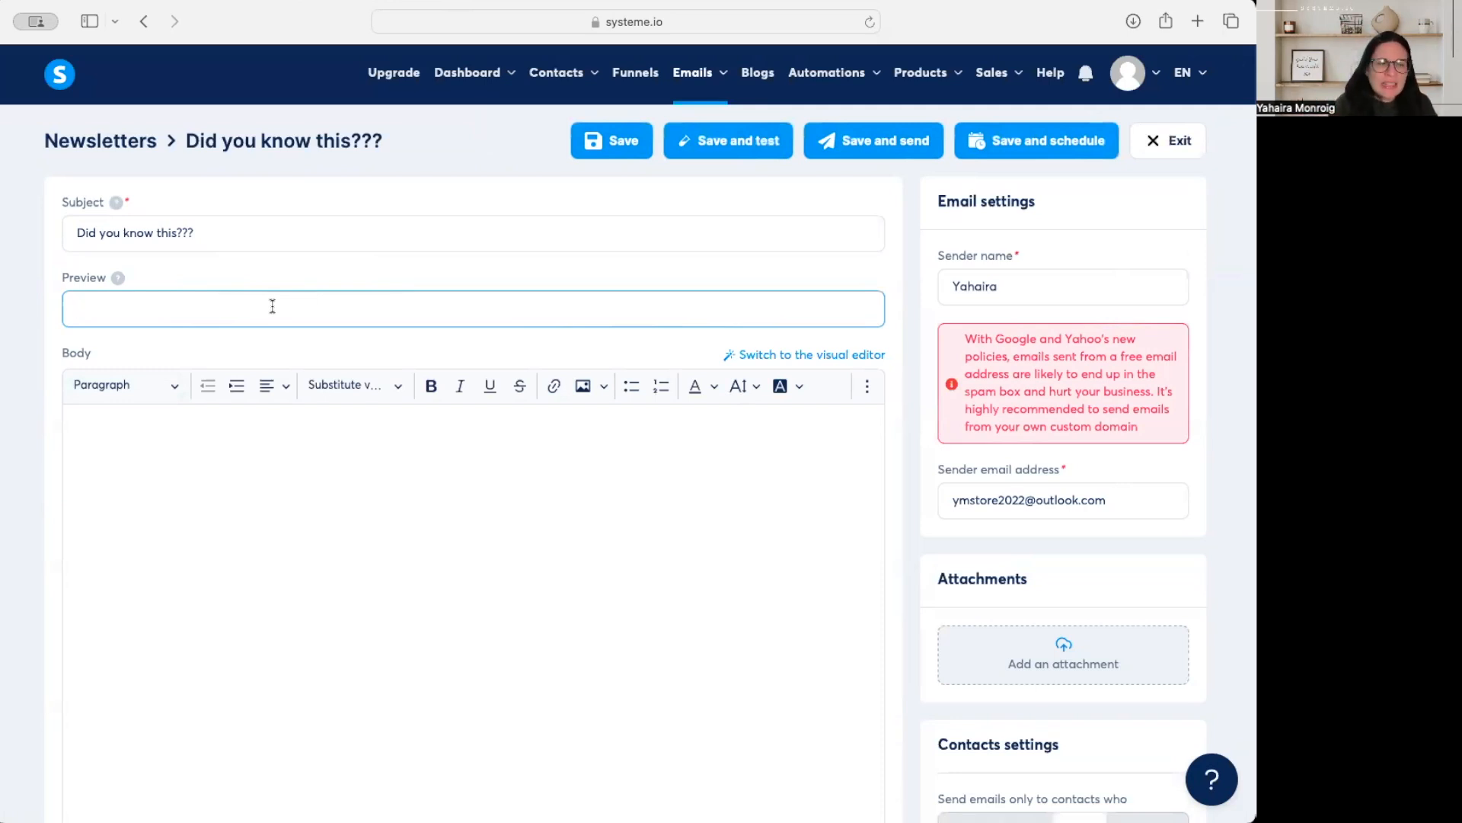
{"action": "left_click", "coordinate": [177, 447]}
{"action": "scroll", "coordinate": [762, 540], "scroll_direction": "down", "scroll_amount": 1}
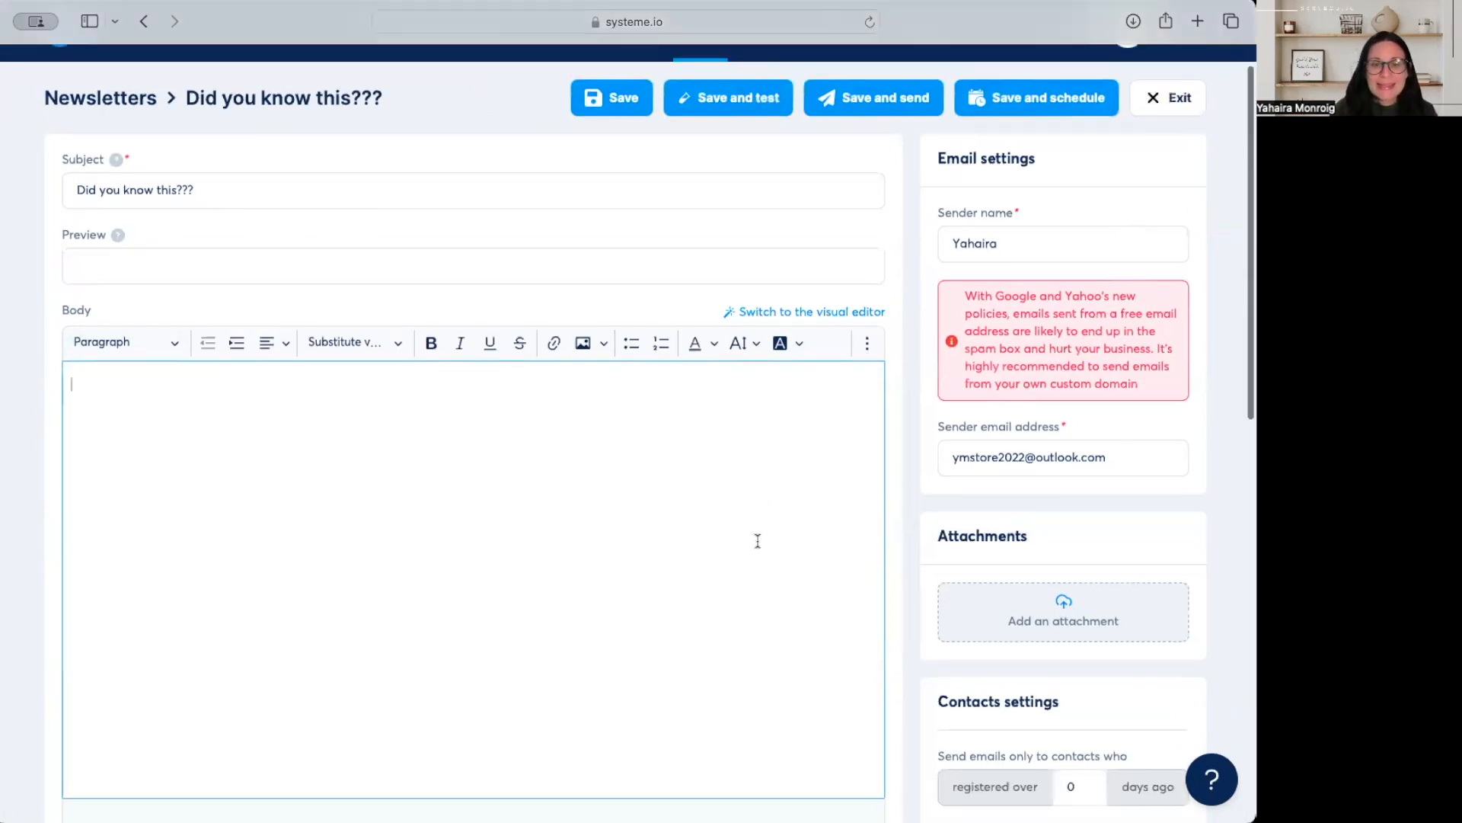
{"action": "scroll", "coordinate": [757, 541], "scroll_direction": "down", "scroll_amount": 1}
{"action": "scroll", "coordinate": [752, 542], "scroll_direction": "up", "scroll_amount": 1}
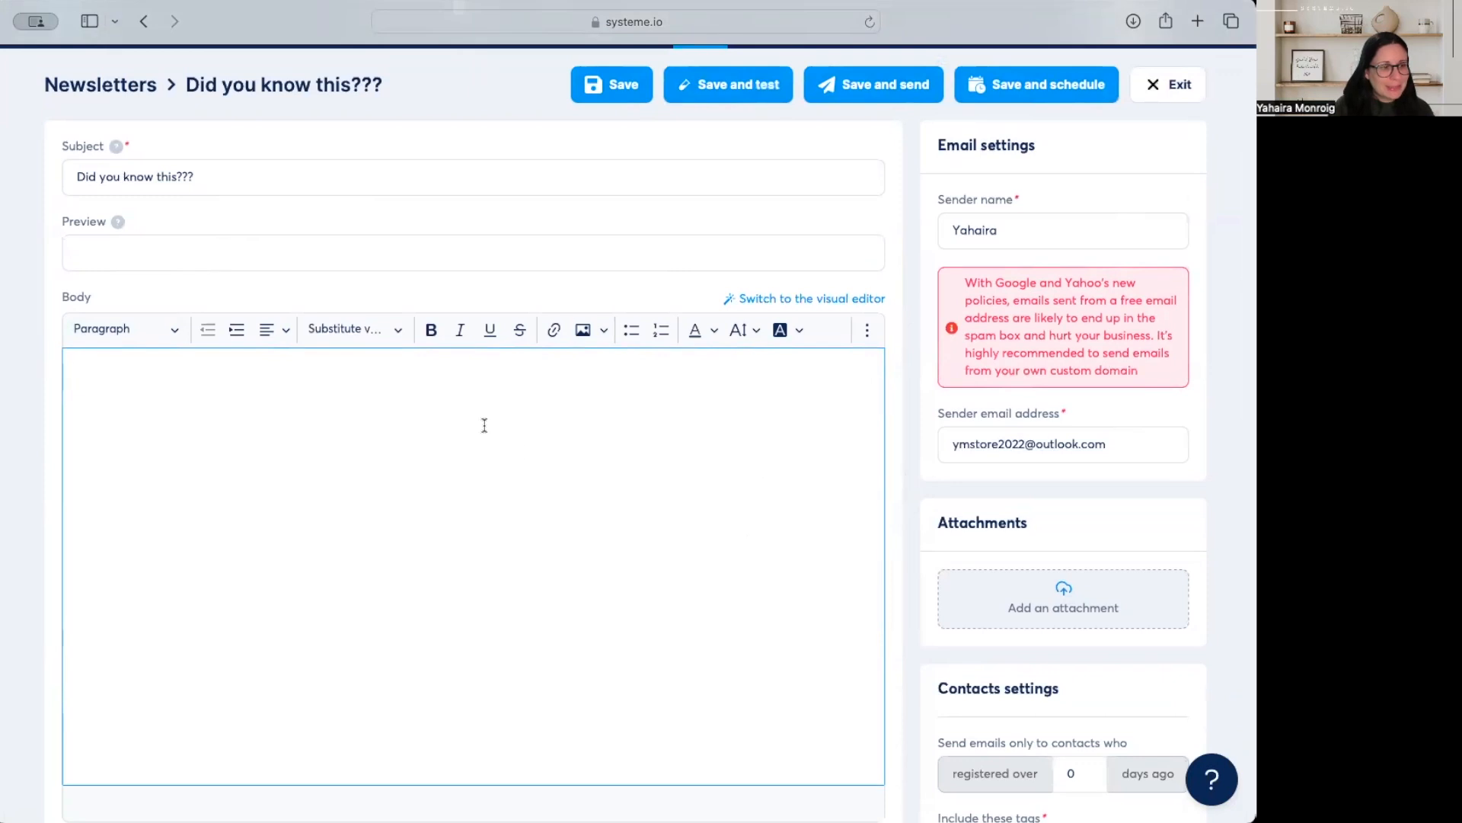
{"action": "type", "text": "Hi"}
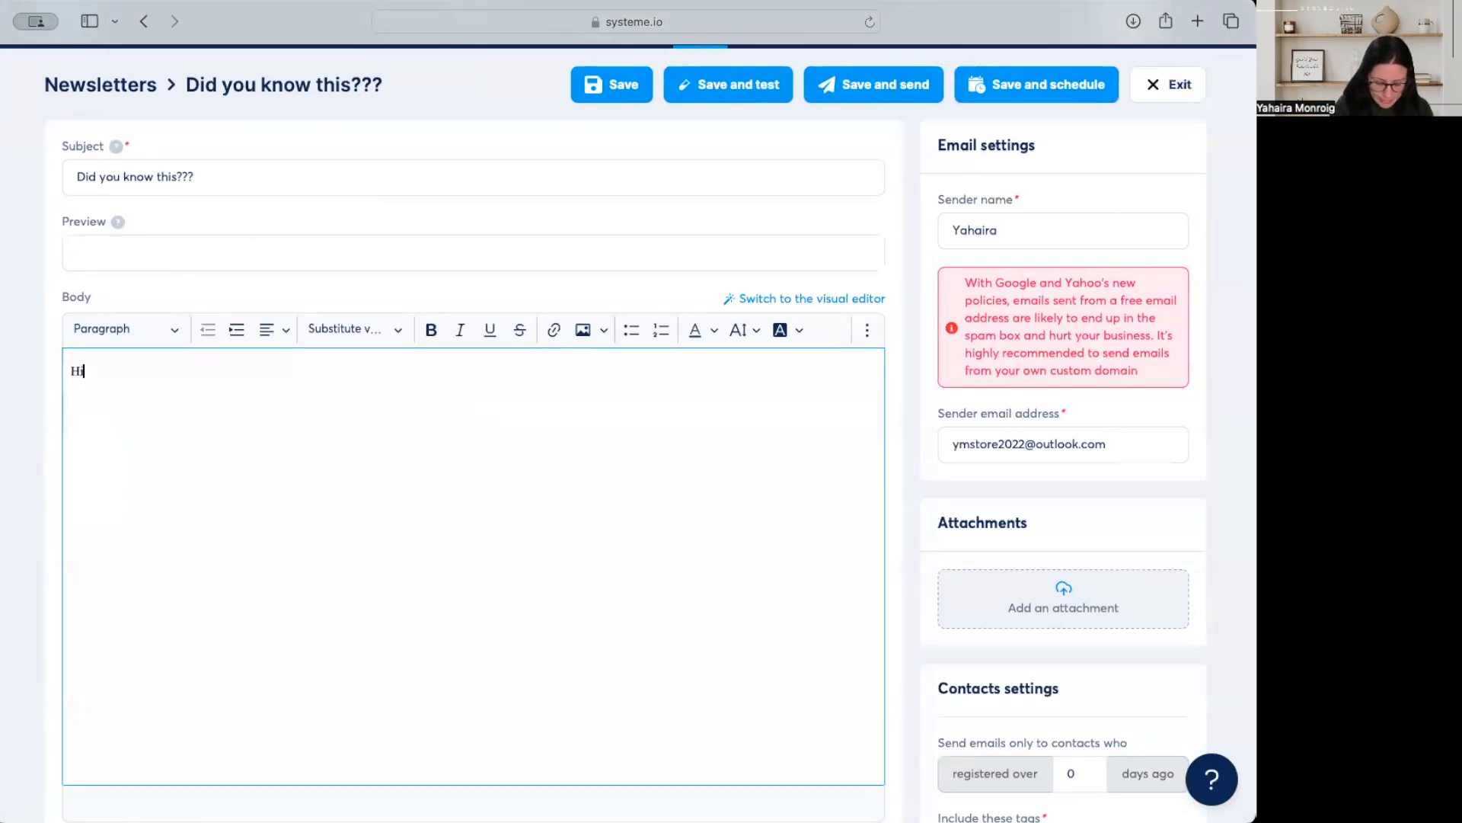
{"action": "left_click", "coordinate": [396, 332]}
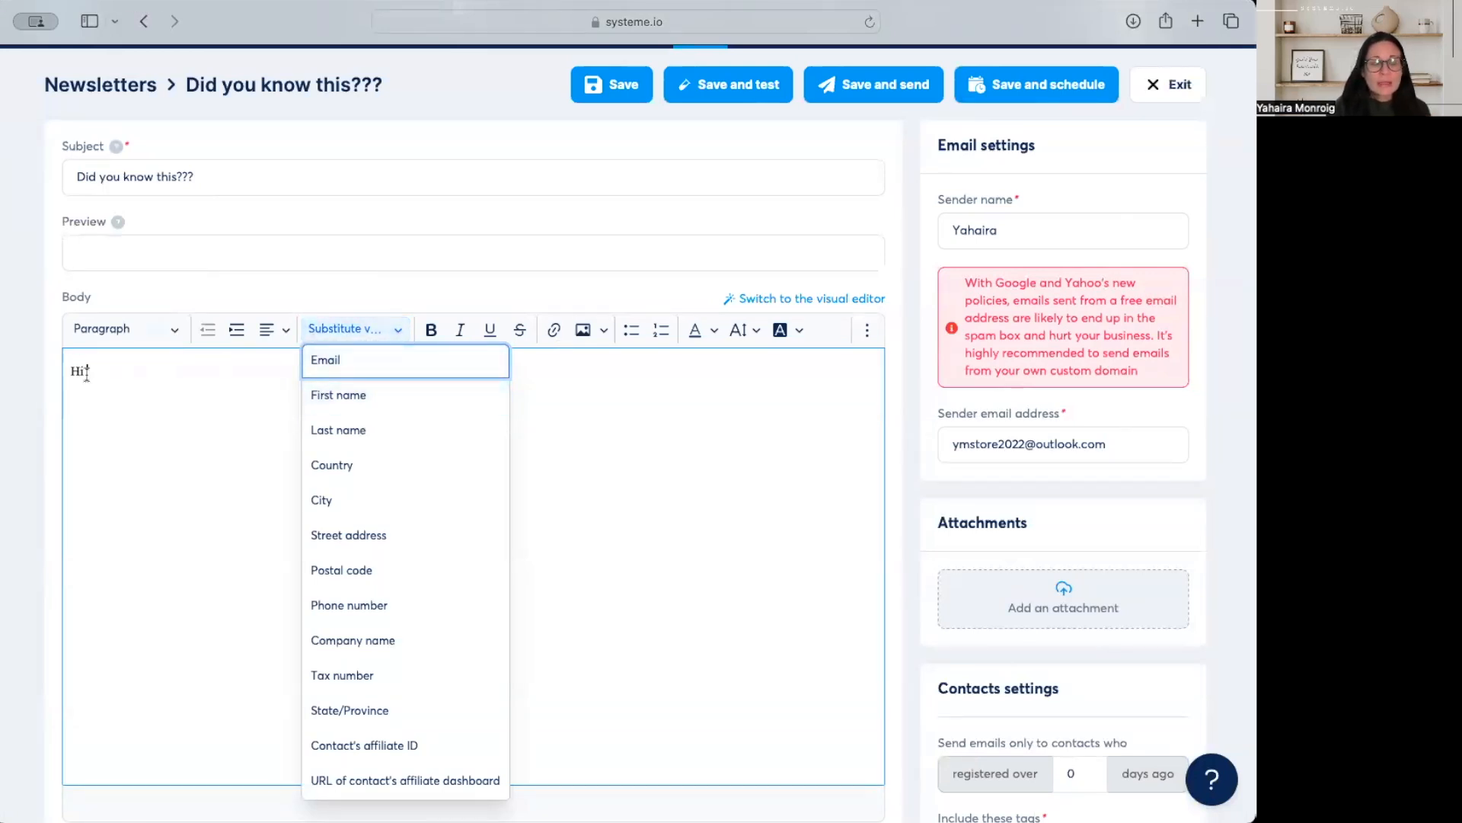
{"action": "left_click", "coordinate": [359, 398]}
{"action": "type", "text": ","}
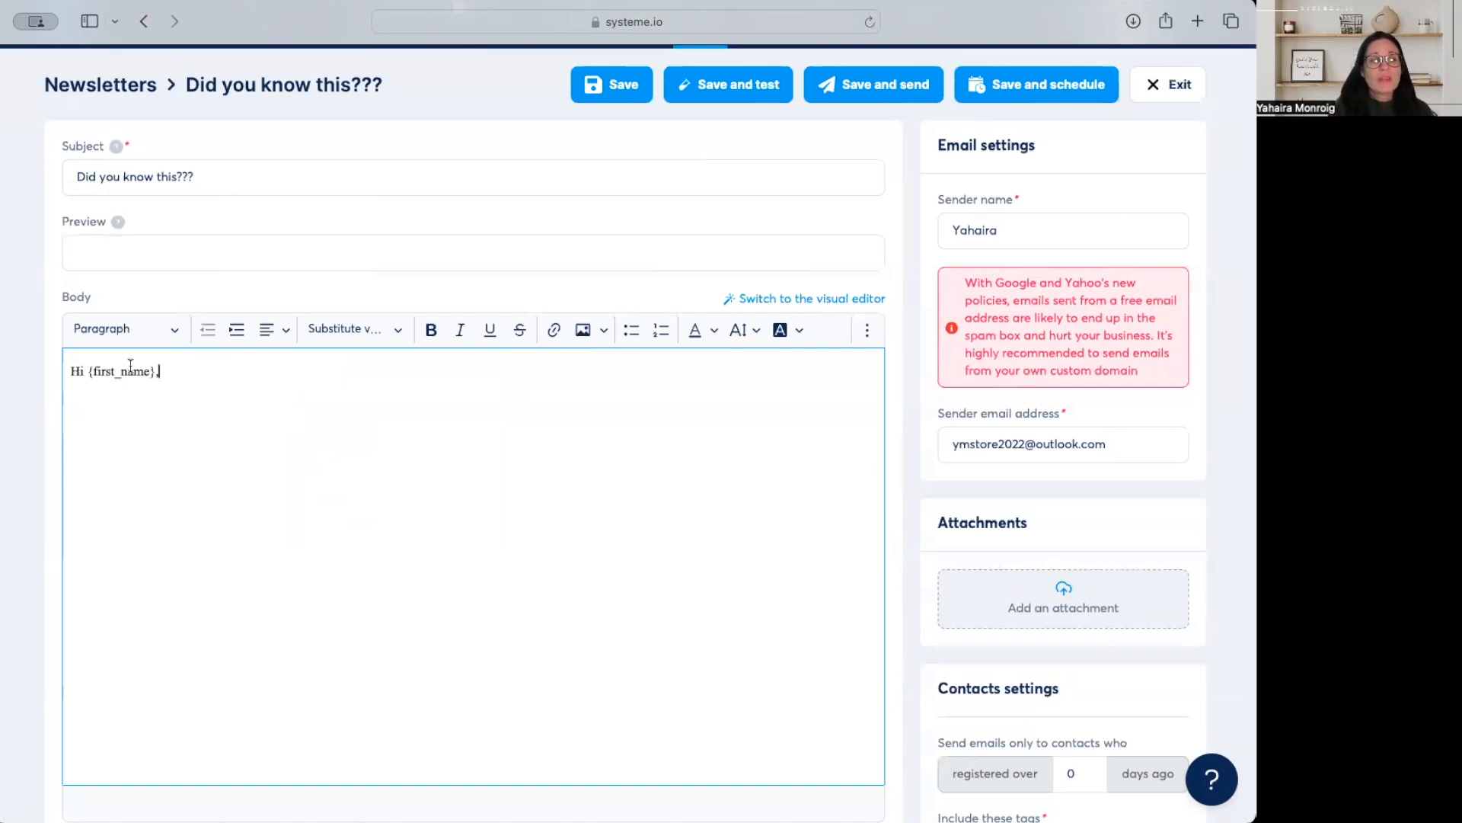
- Examine the {first_name} placeholder in the greeting and the list of available substitute variables
{"action": "left_click_drag", "start_coordinate": [87, 374], "coordinate": [158, 375]}
{"action": "right_click", "coordinate": [158, 375]}
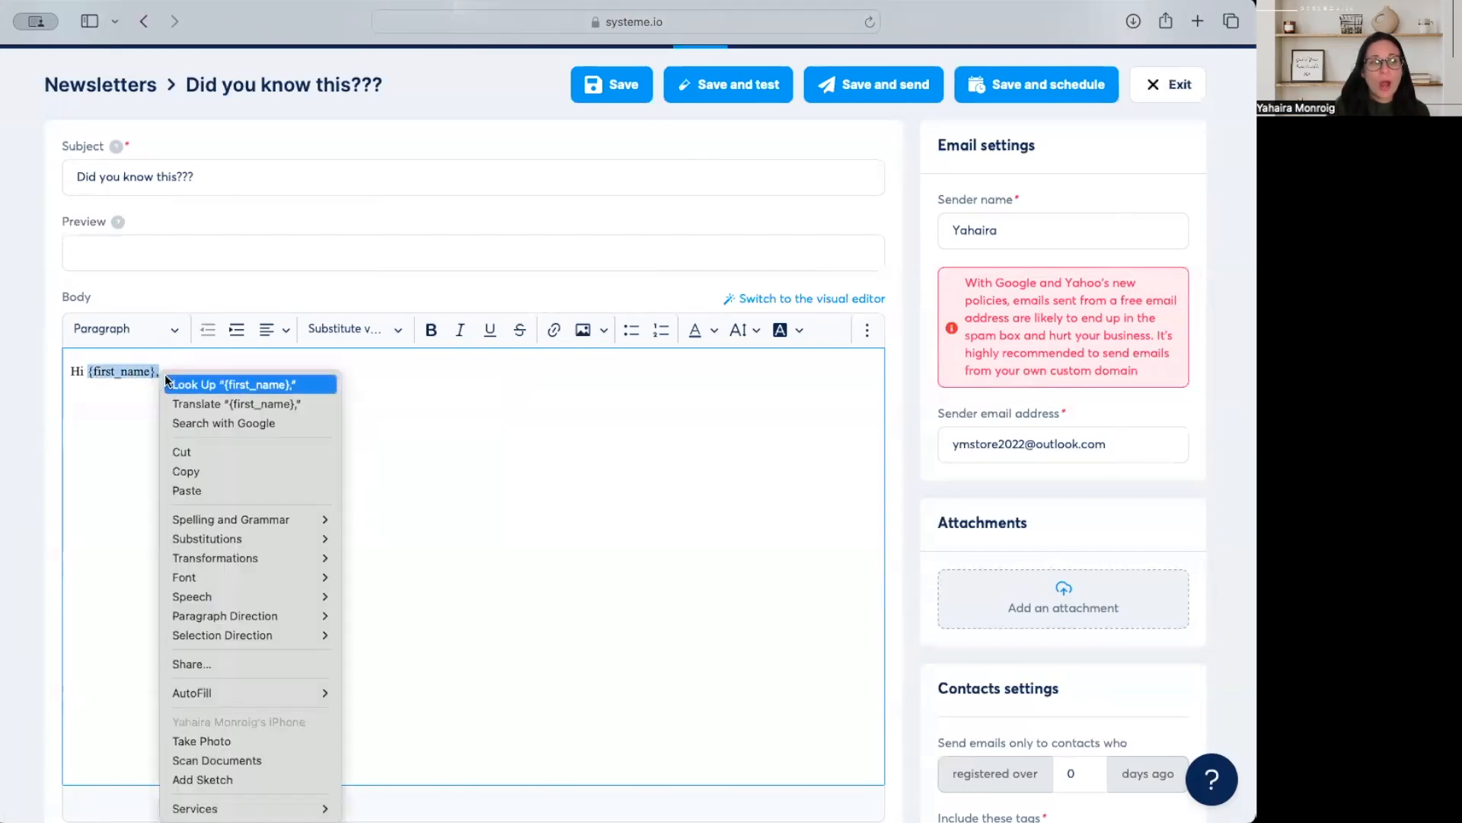
{"action": "left_click", "coordinate": [445, 391]}
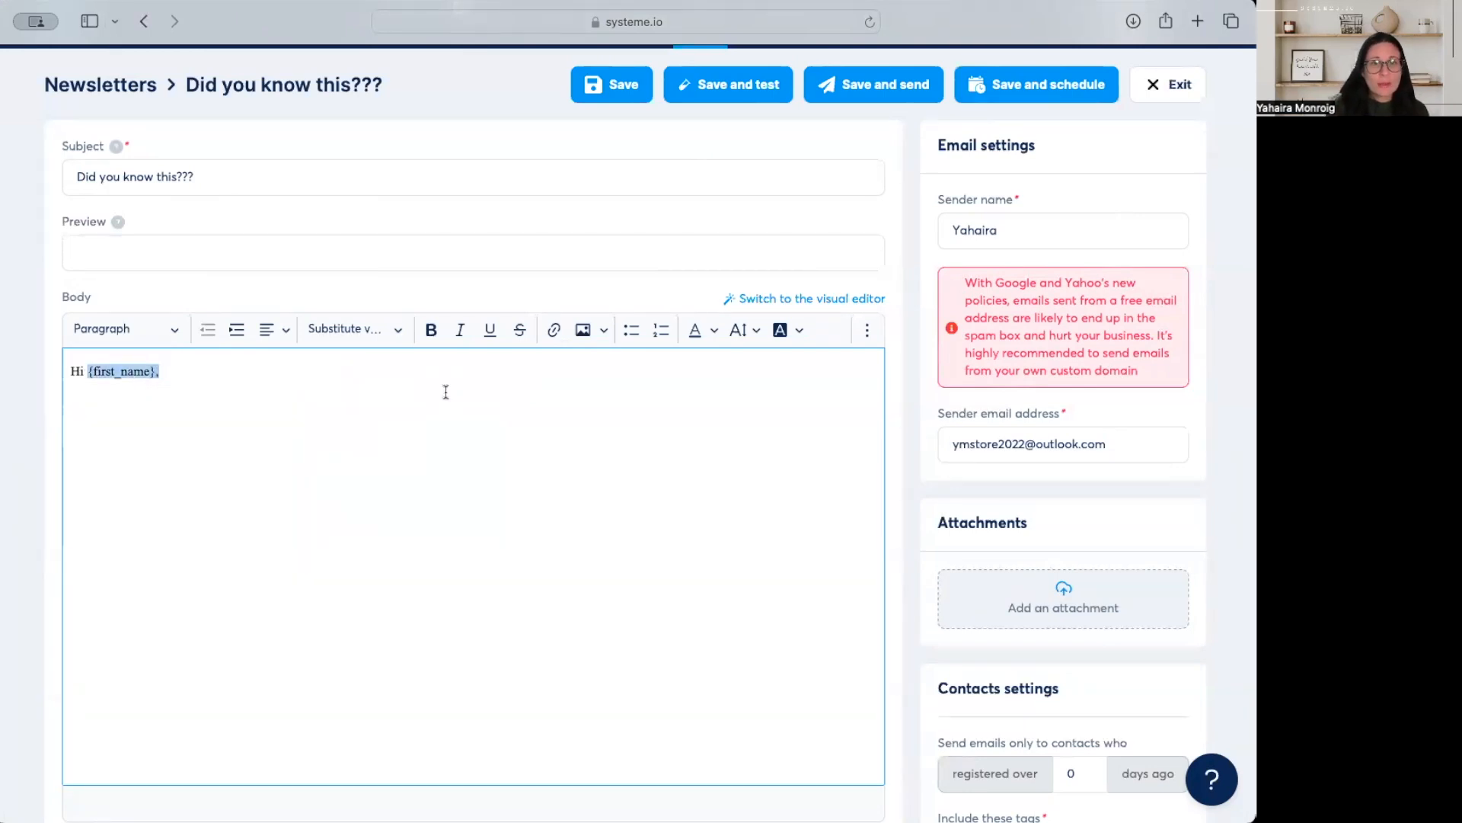
{"action": "left_click", "coordinate": [174, 374]}
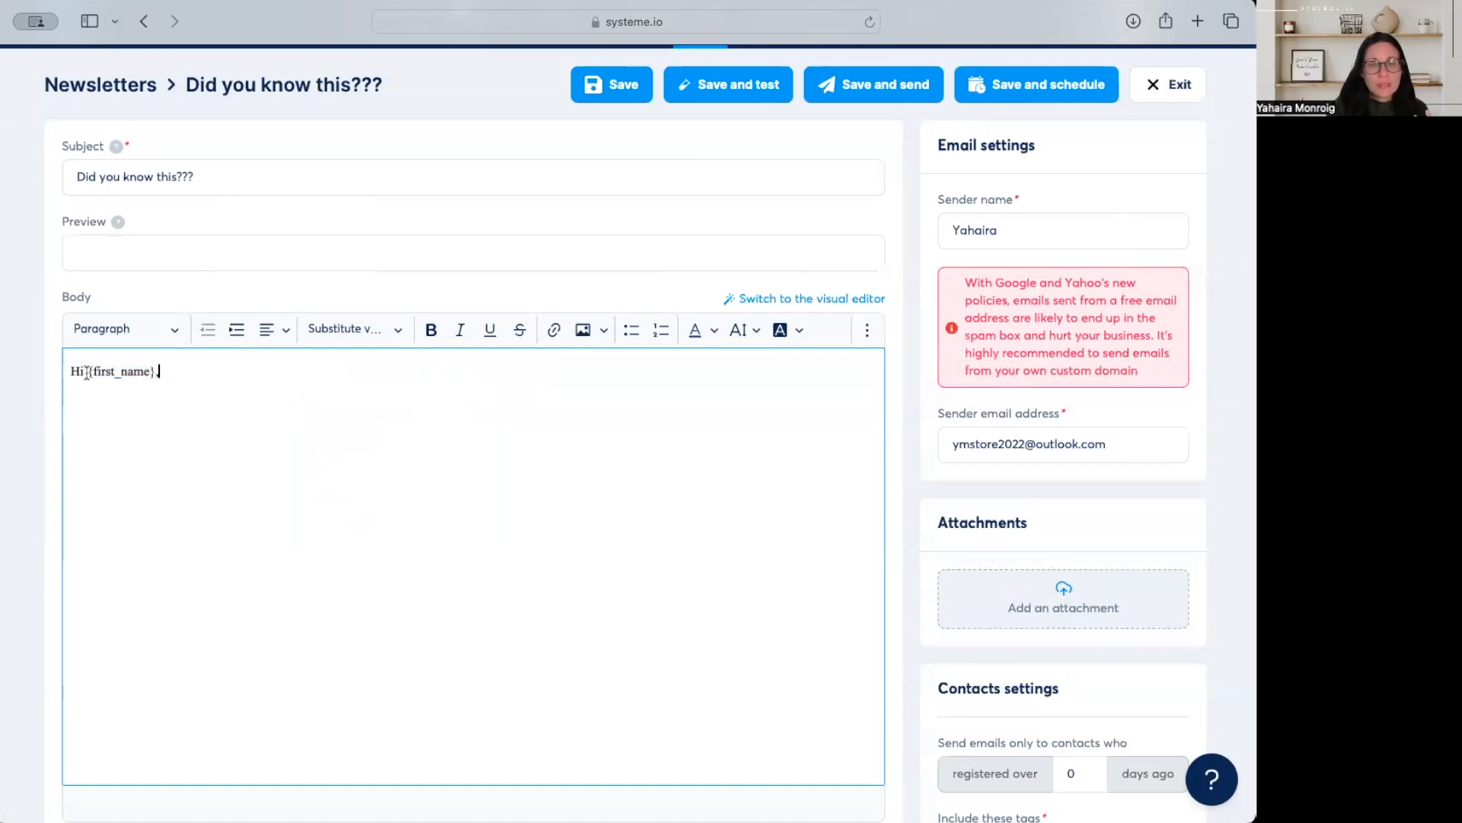
{"action": "left_click_drag", "start_coordinate": [87, 372], "coordinate": [154, 373]}
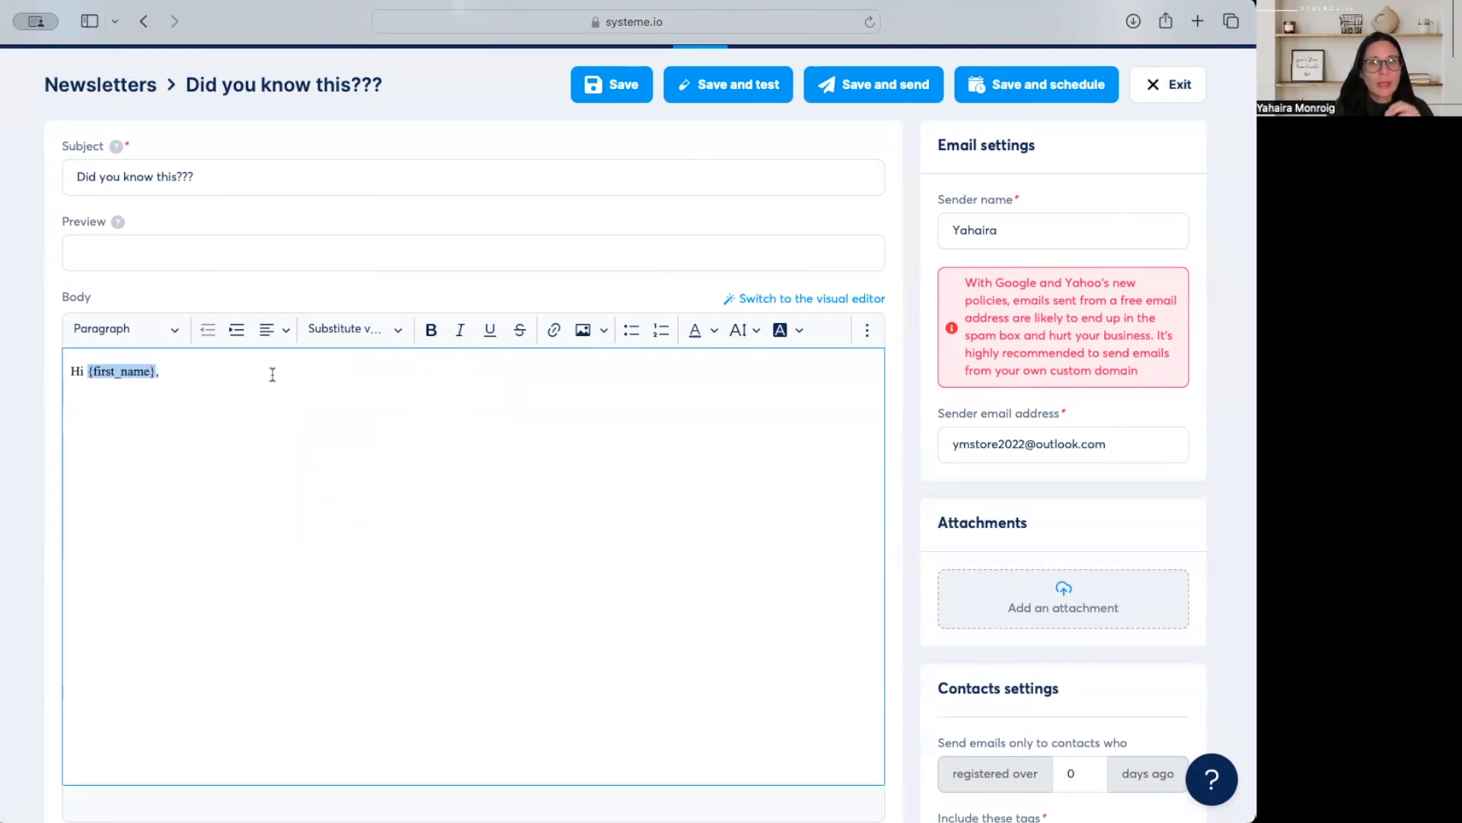
{"action": "left_click", "coordinate": [189, 369]}
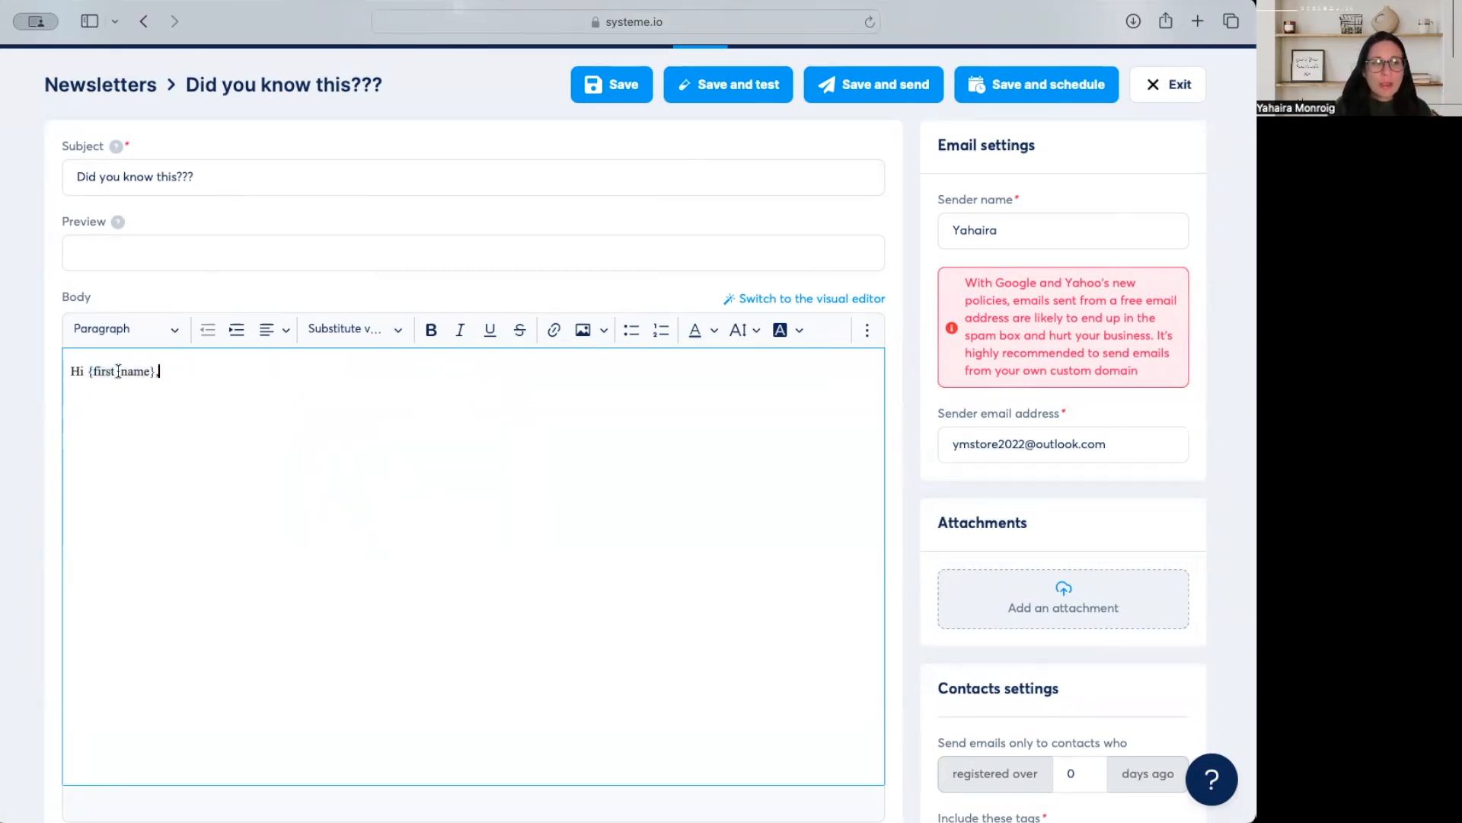
{"action": "left_click", "coordinate": [393, 330]}
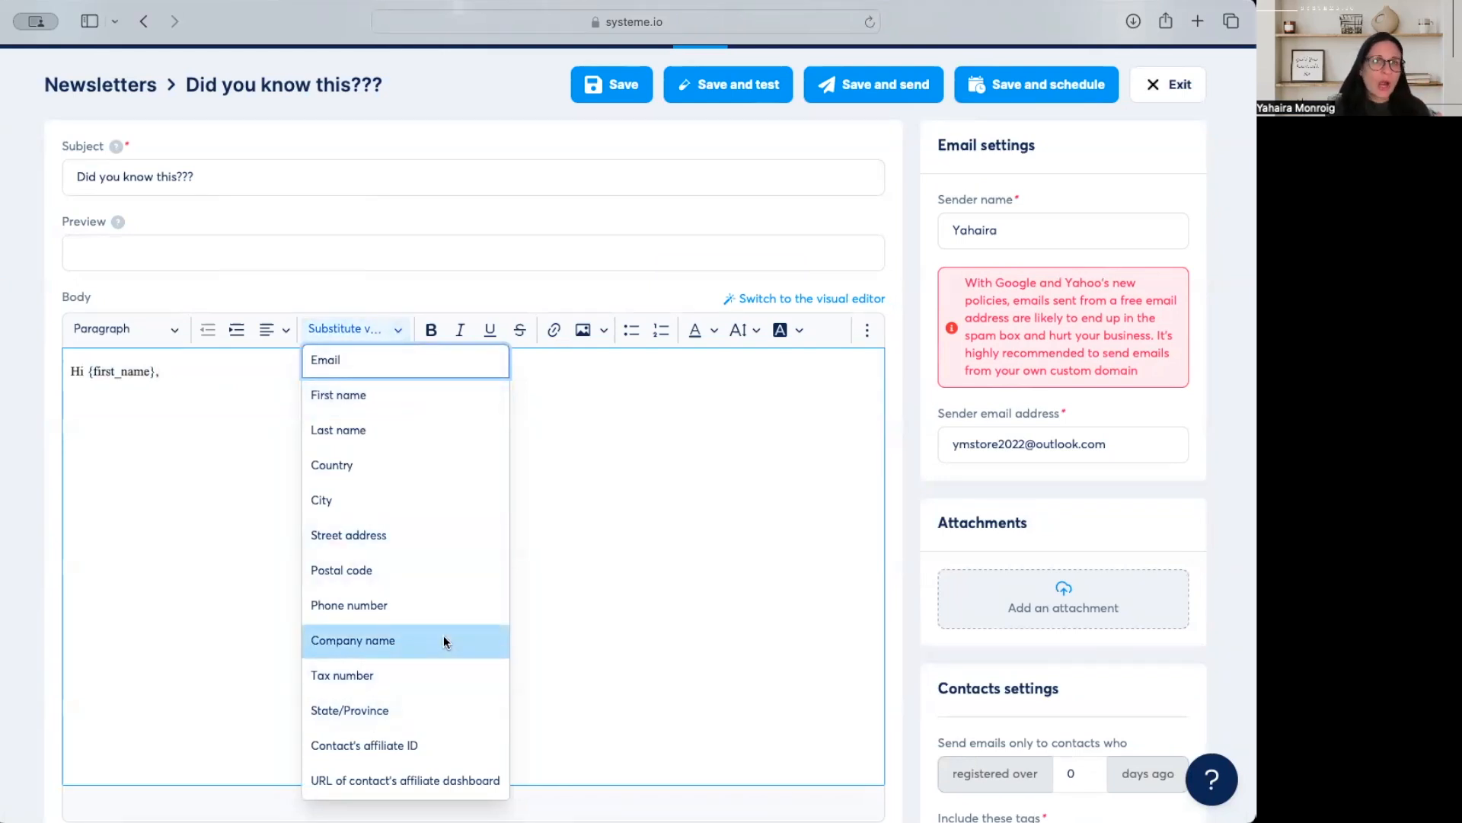
{"action": "left_click", "coordinate": [652, 494]}
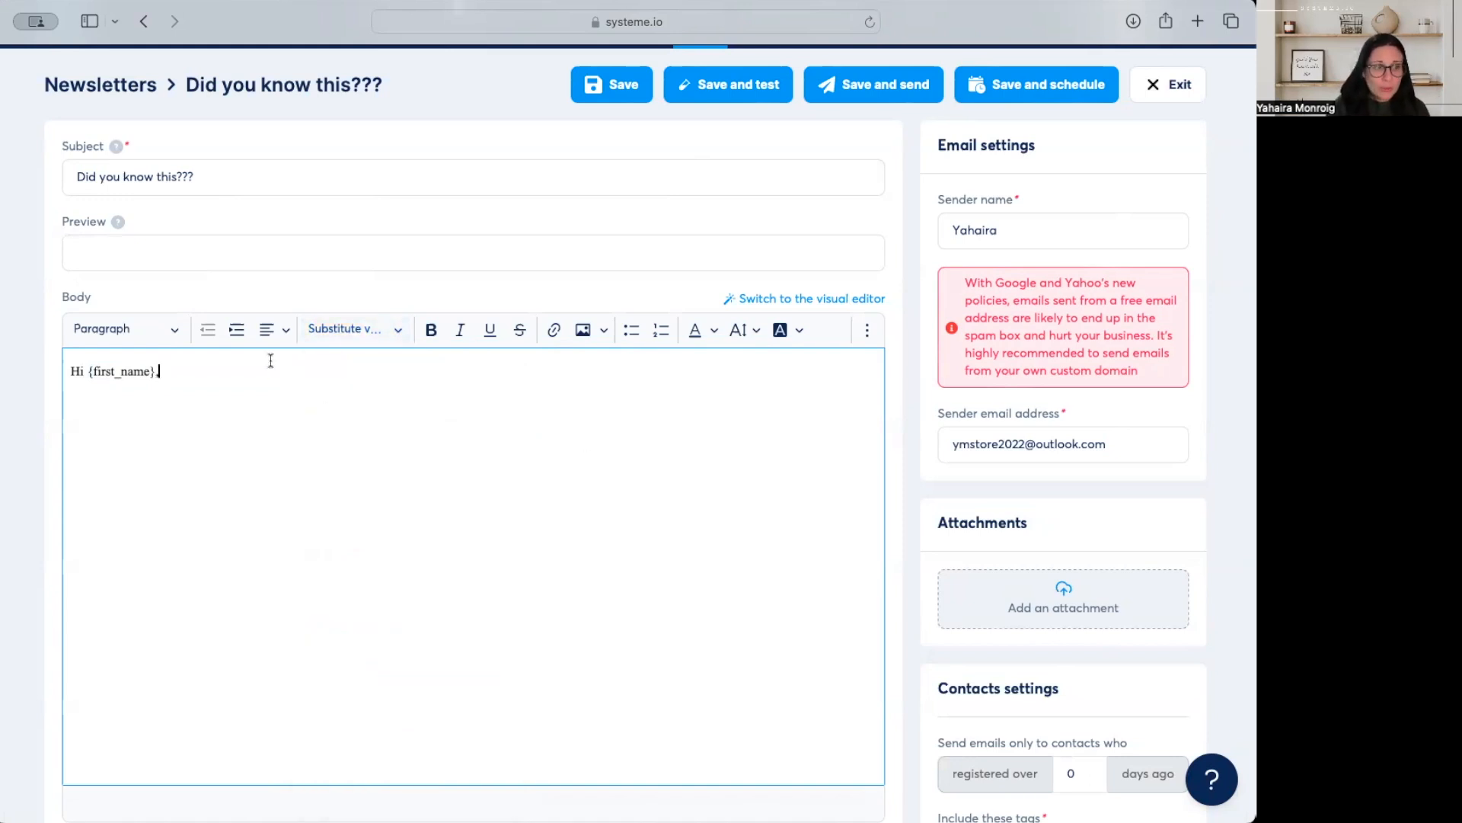
- Add a new line below the greeting reading "Did you know that…."
{"action": "key", "text": "Return"}
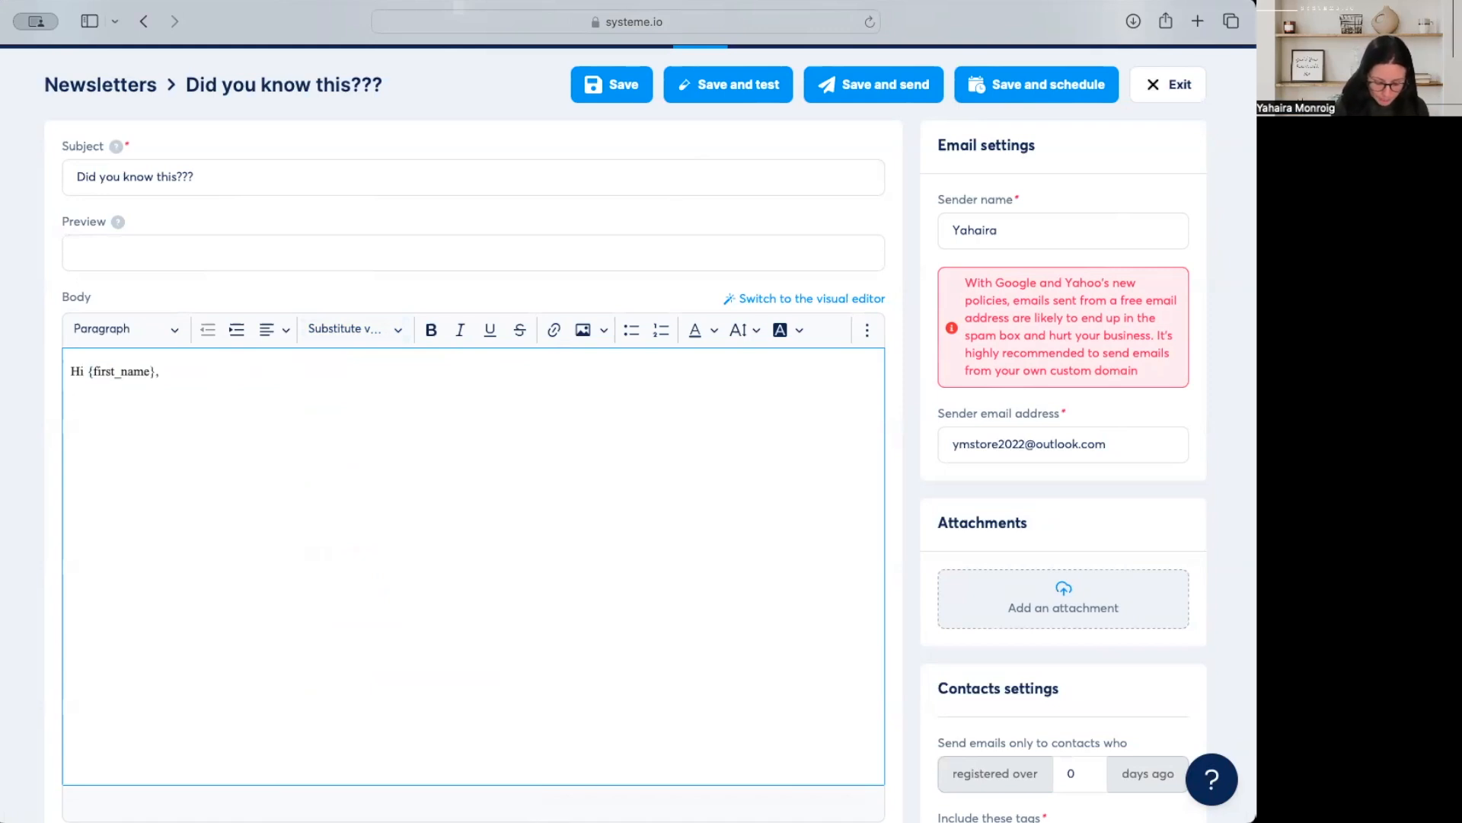
{"action": "type", "text": "Did y"}
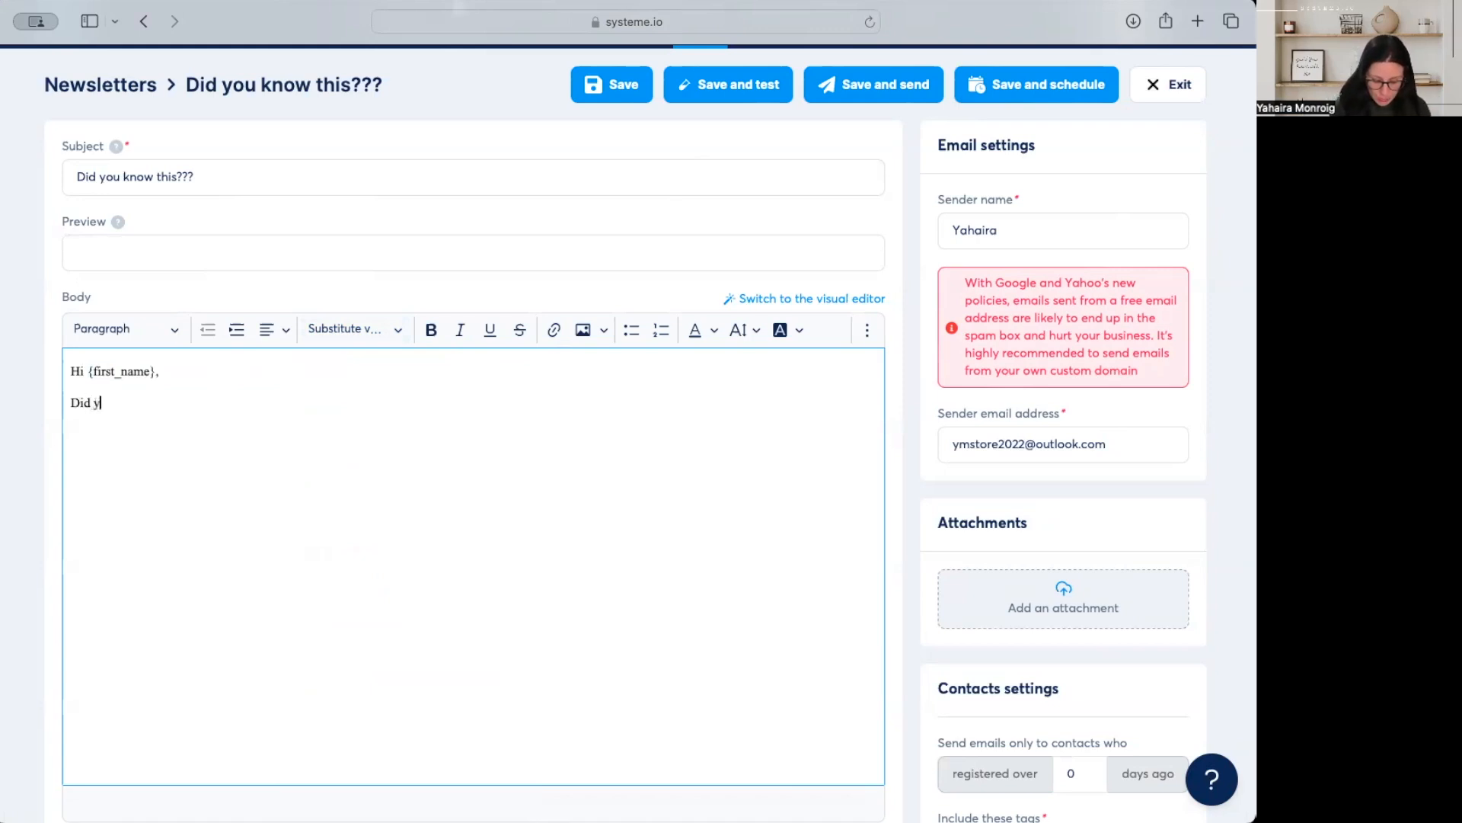
{"action": "type", "text": "ou know that...."}
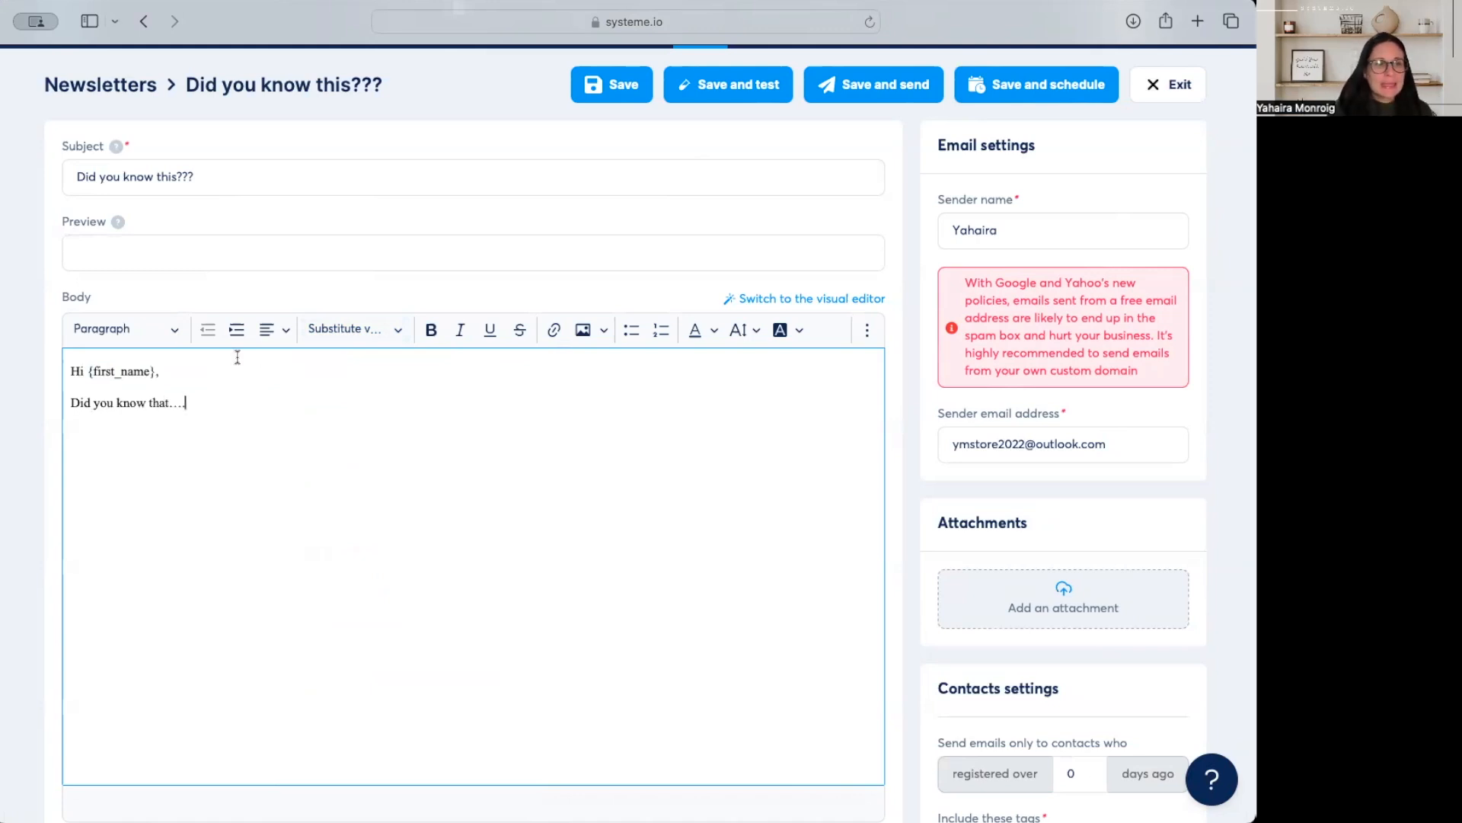
- Try an indent and the Heading 1 style on the "Did you know that…." line, reverting it to an unindented Paragraph
{"action": "left_click", "coordinate": [225, 332]}
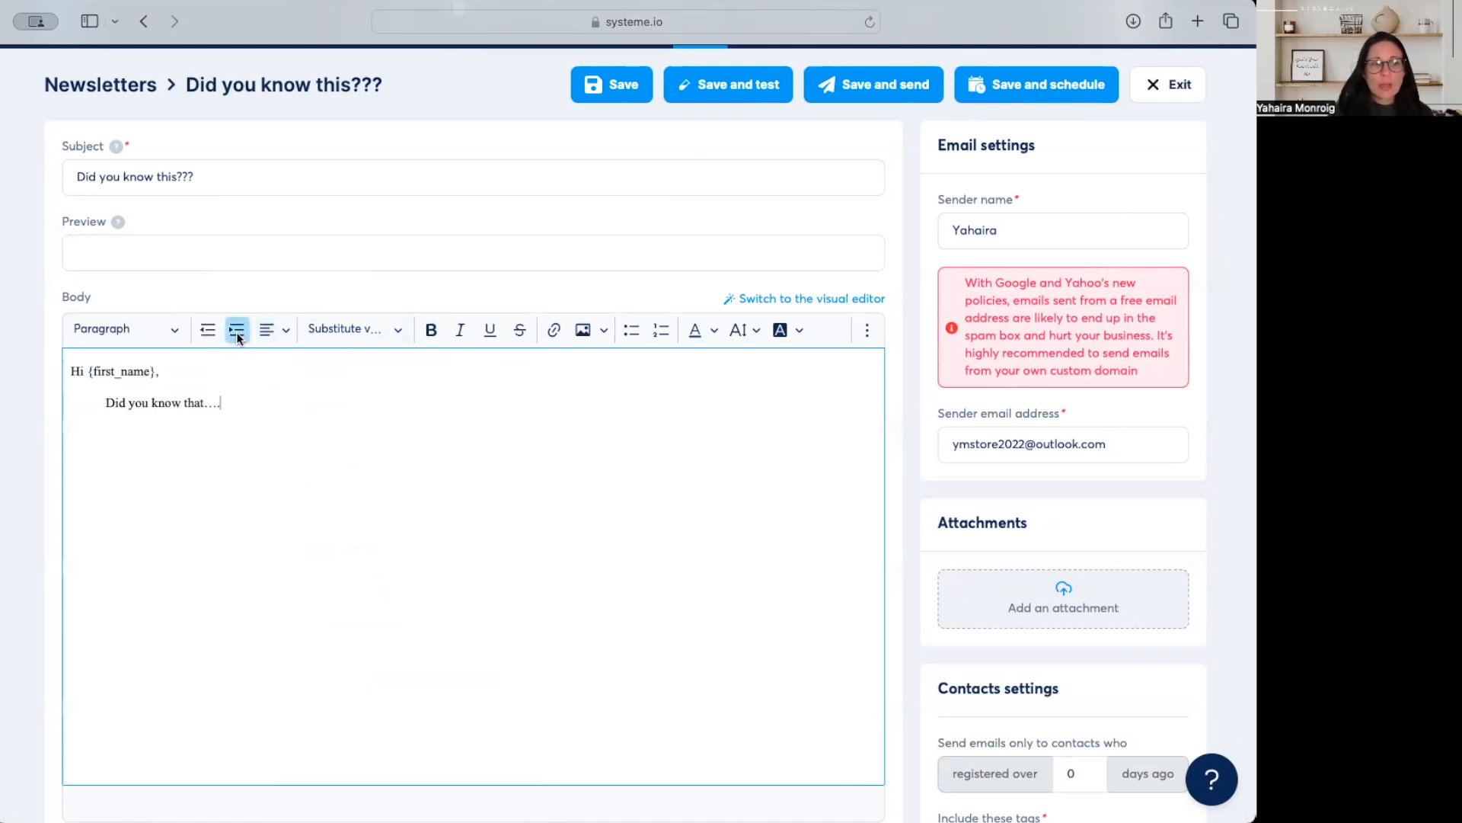
{"action": "left_click", "coordinate": [208, 334]}
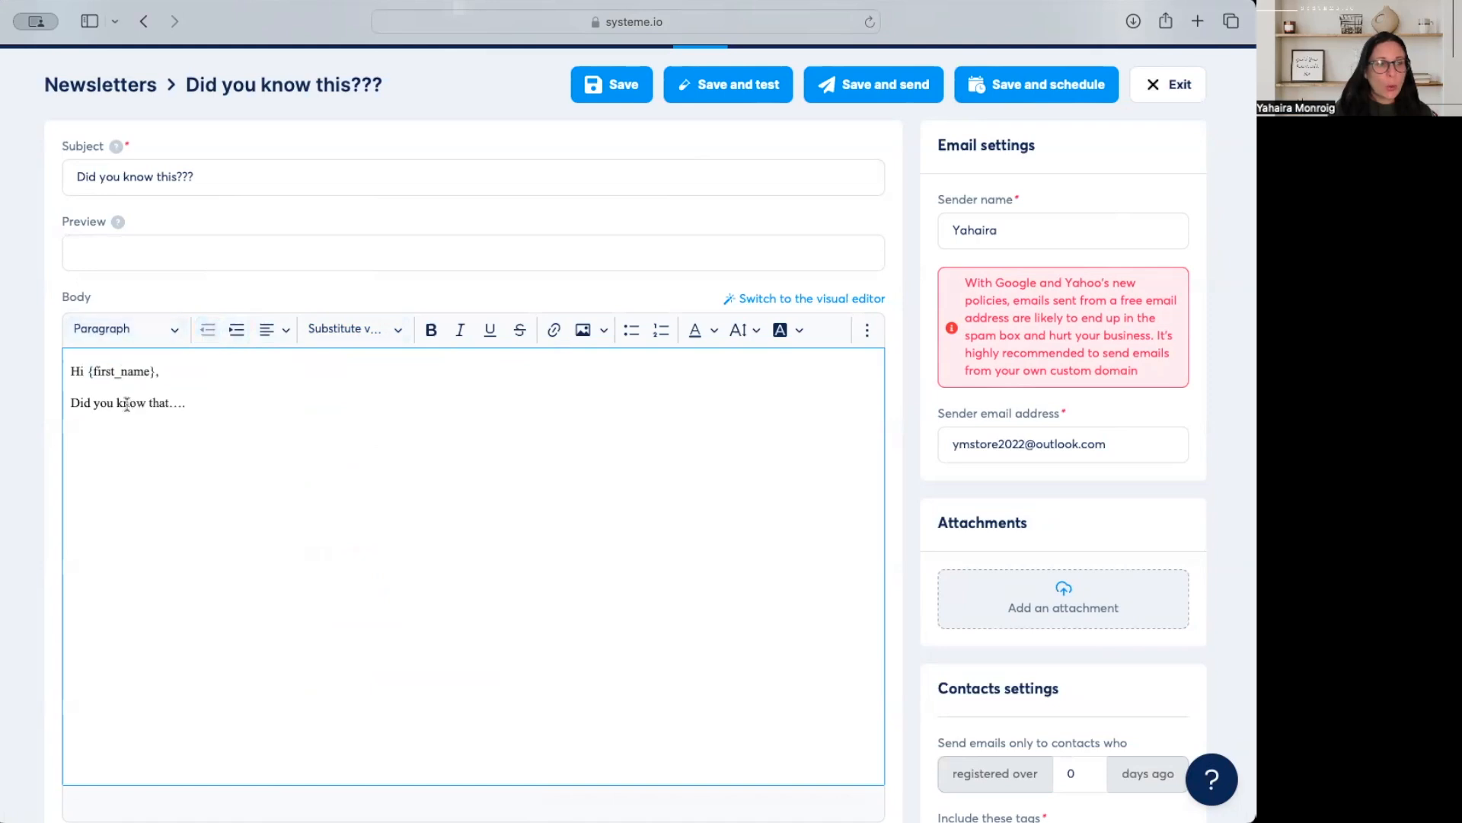
{"action": "left_click_drag", "start_coordinate": [70, 402], "coordinate": [185, 403]}
{"action": "left_click", "coordinate": [164, 327]}
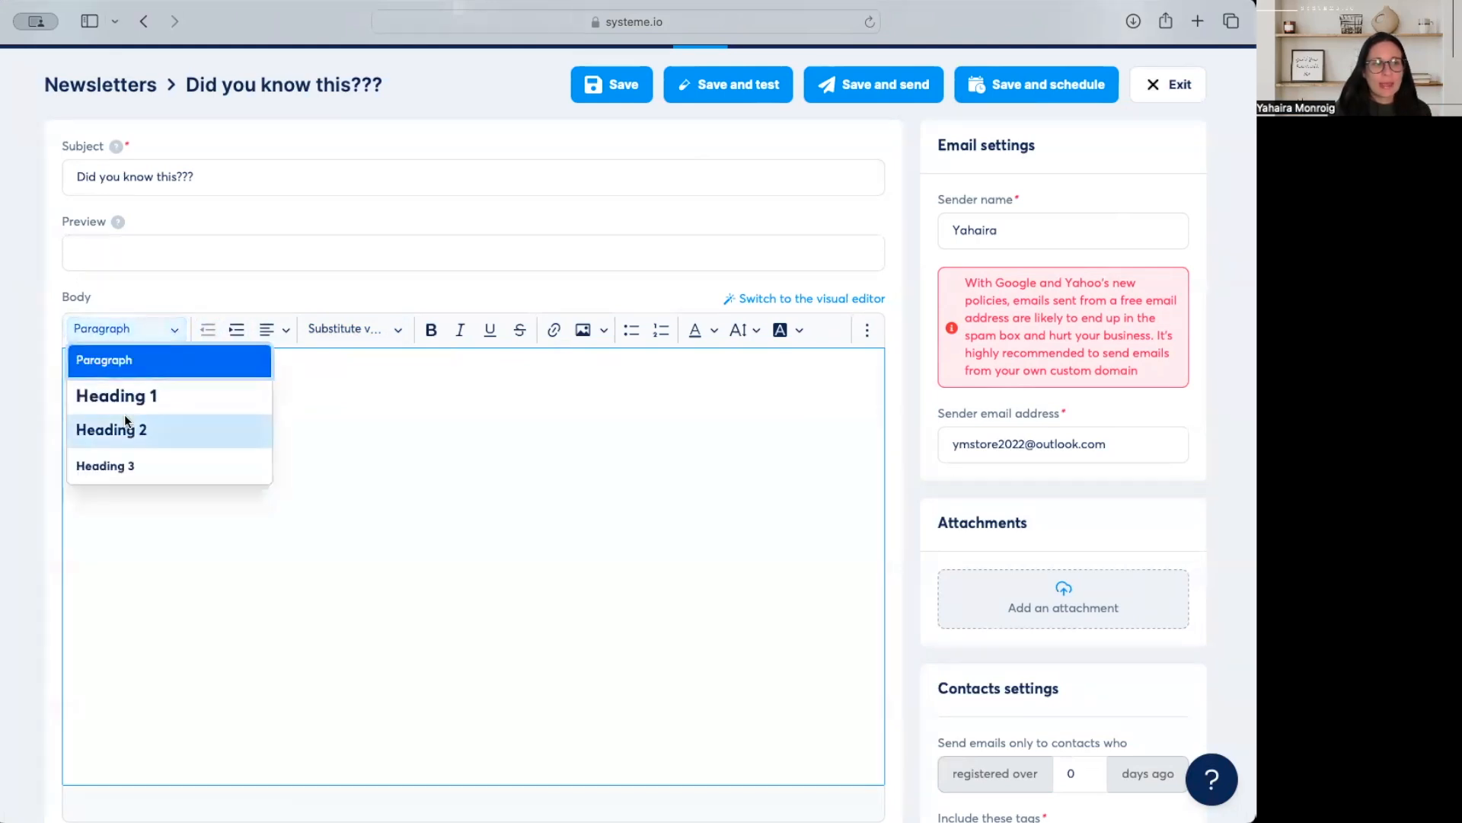
{"action": "left_click", "coordinate": [114, 394]}
{"action": "left_click", "coordinate": [163, 329]}
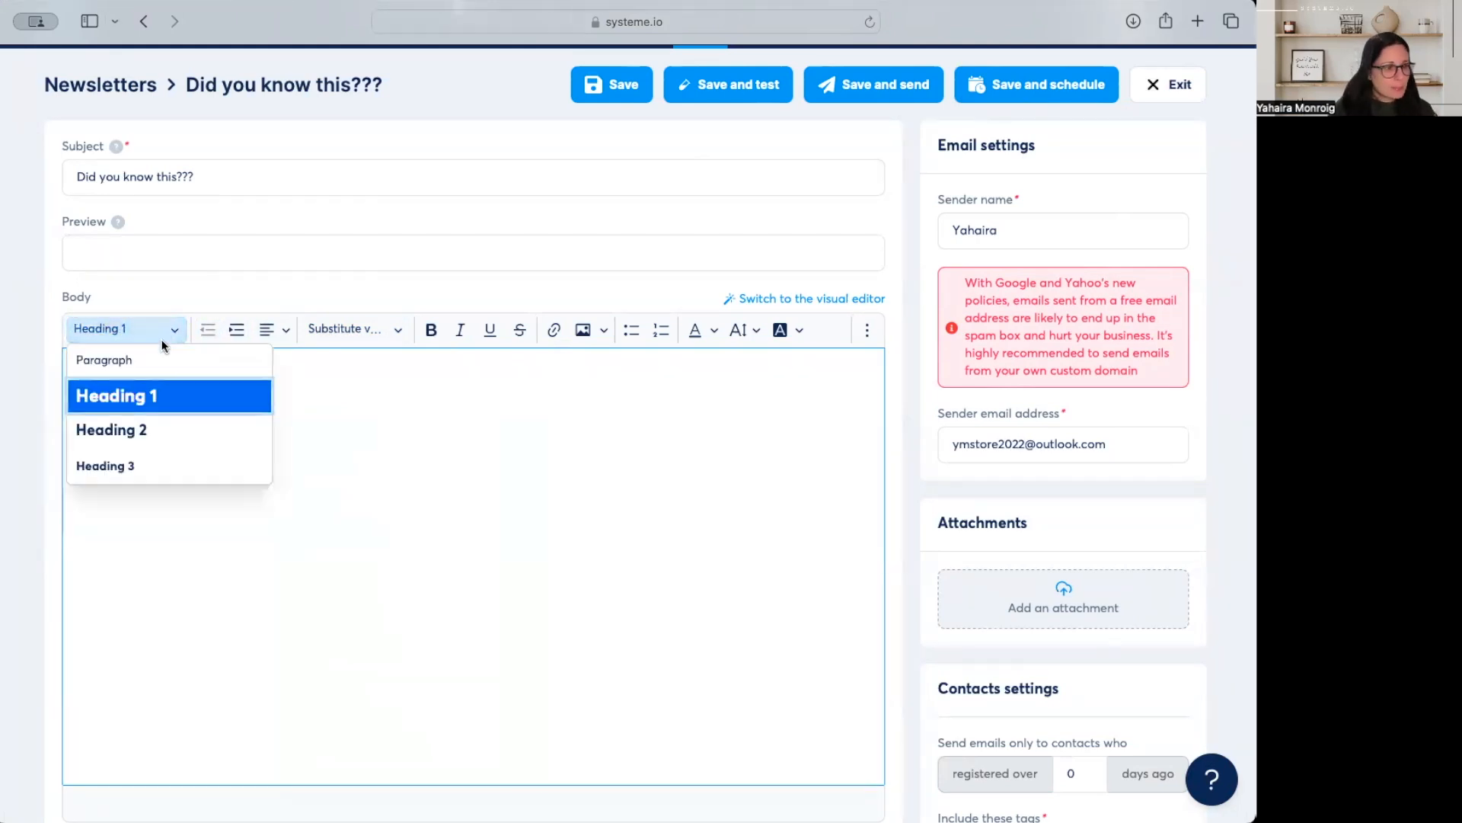
{"action": "left_click", "coordinate": [99, 359]}
{"action": "left_click", "coordinate": [211, 401]}
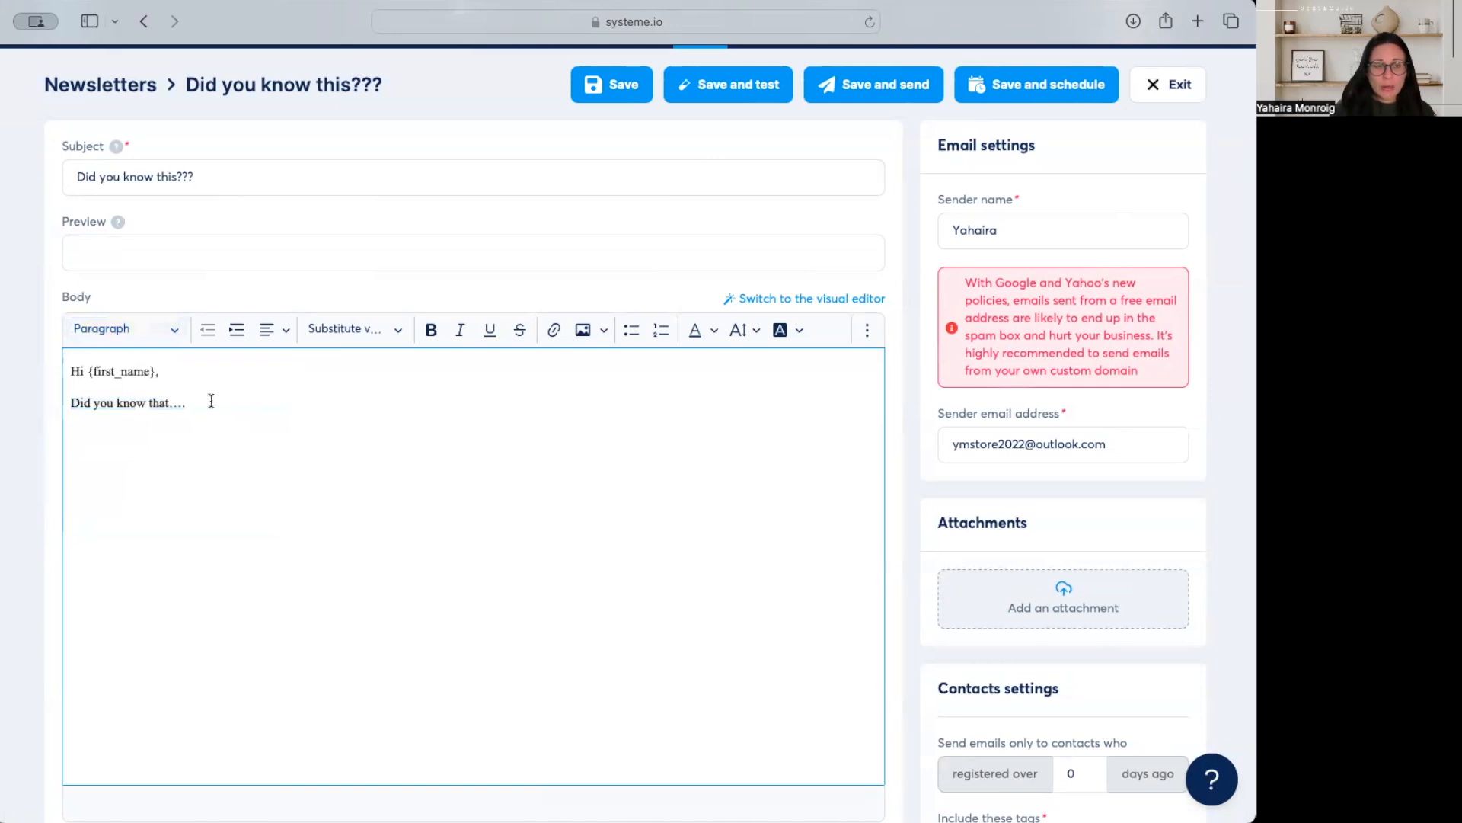
- Try centre and right alignment on the "Did you know that…." line, then restore left alignment
{"action": "left_click", "coordinate": [284, 328]}
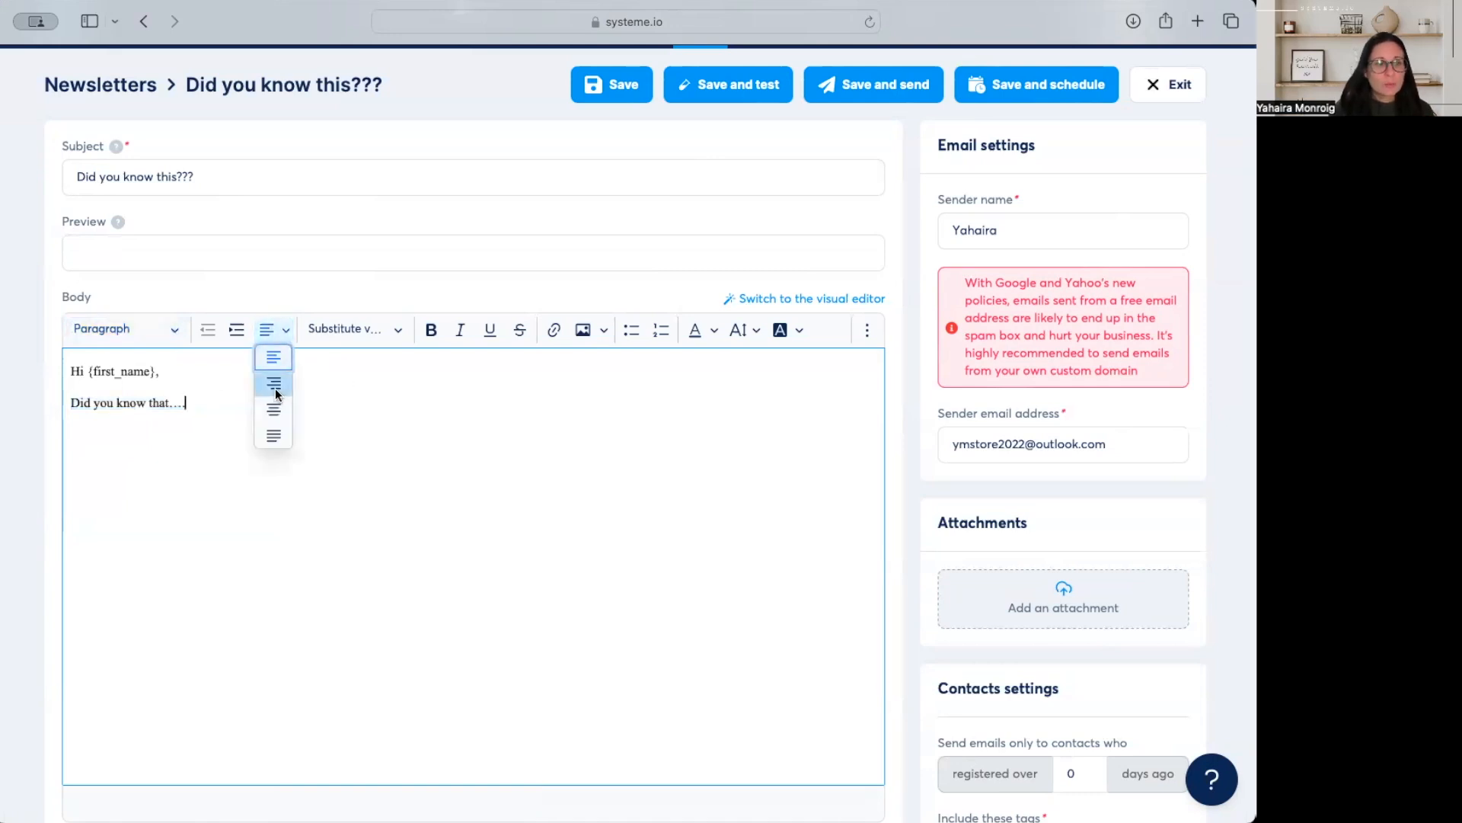
{"action": "left_click", "coordinate": [273, 408]}
{"action": "left_click", "coordinate": [268, 329]}
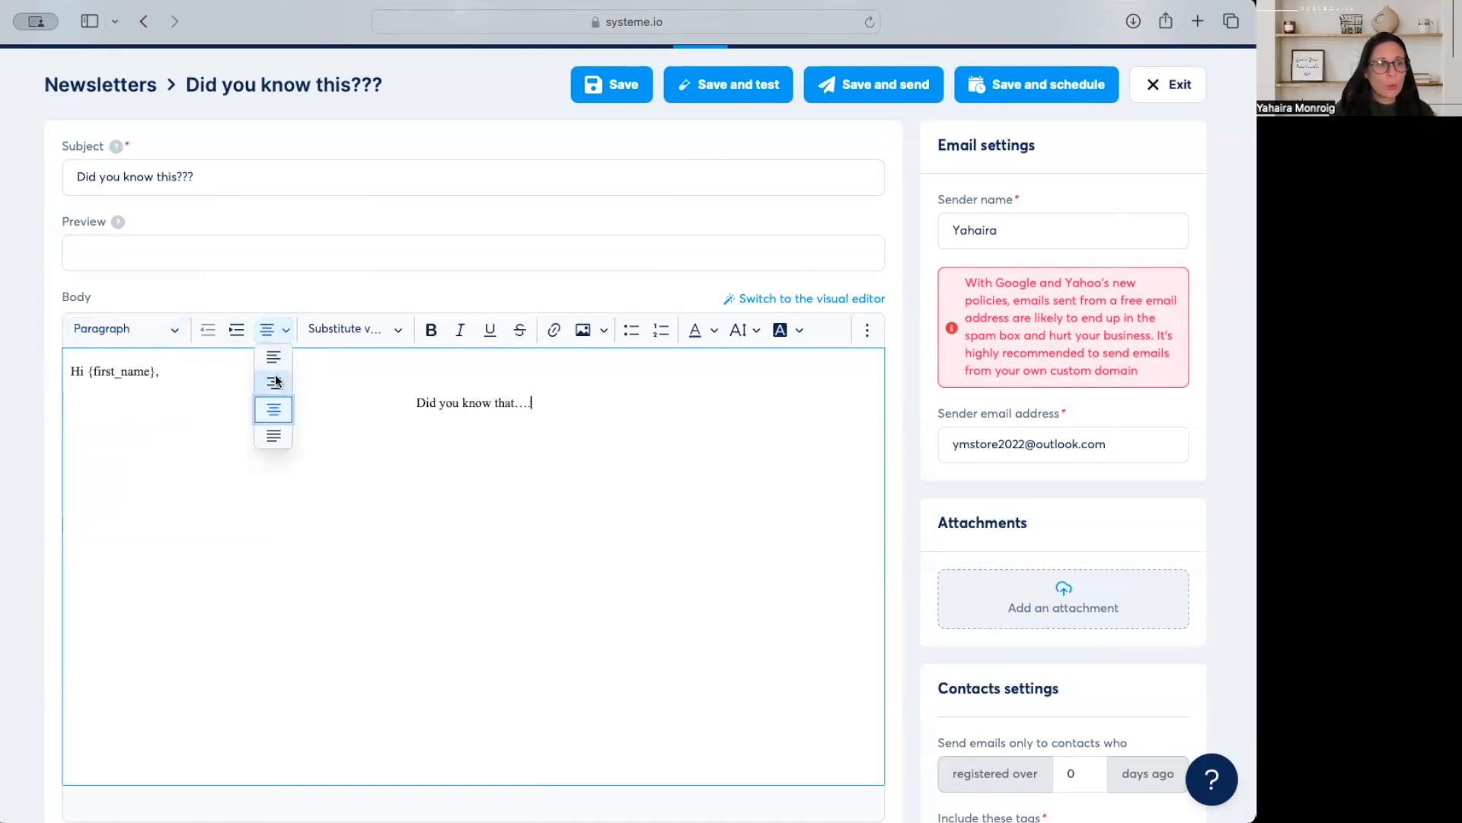
{"action": "left_click", "coordinate": [275, 382]}
{"action": "left_click", "coordinate": [275, 333]}
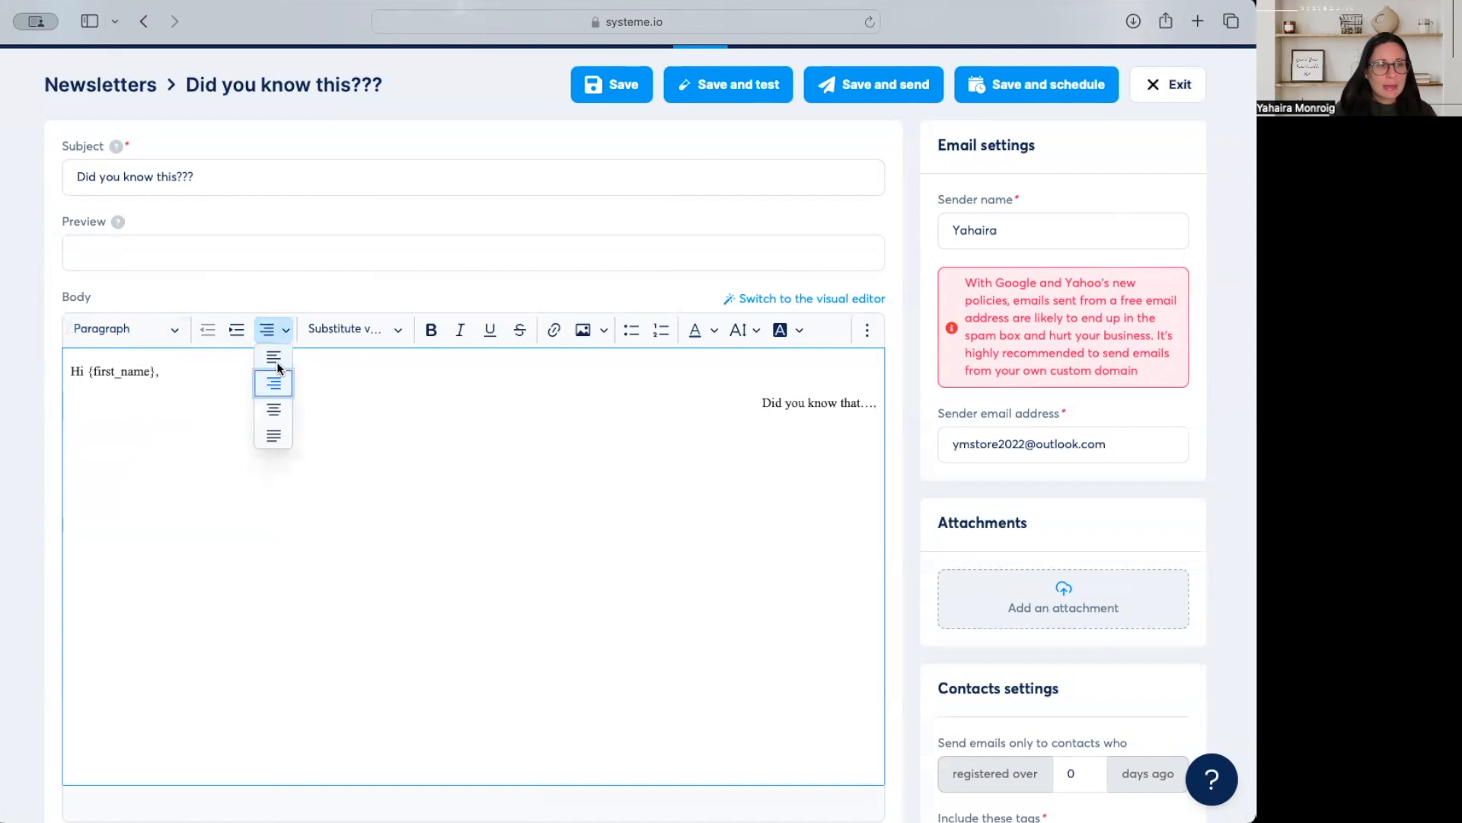
{"action": "left_click", "coordinate": [276, 361]}
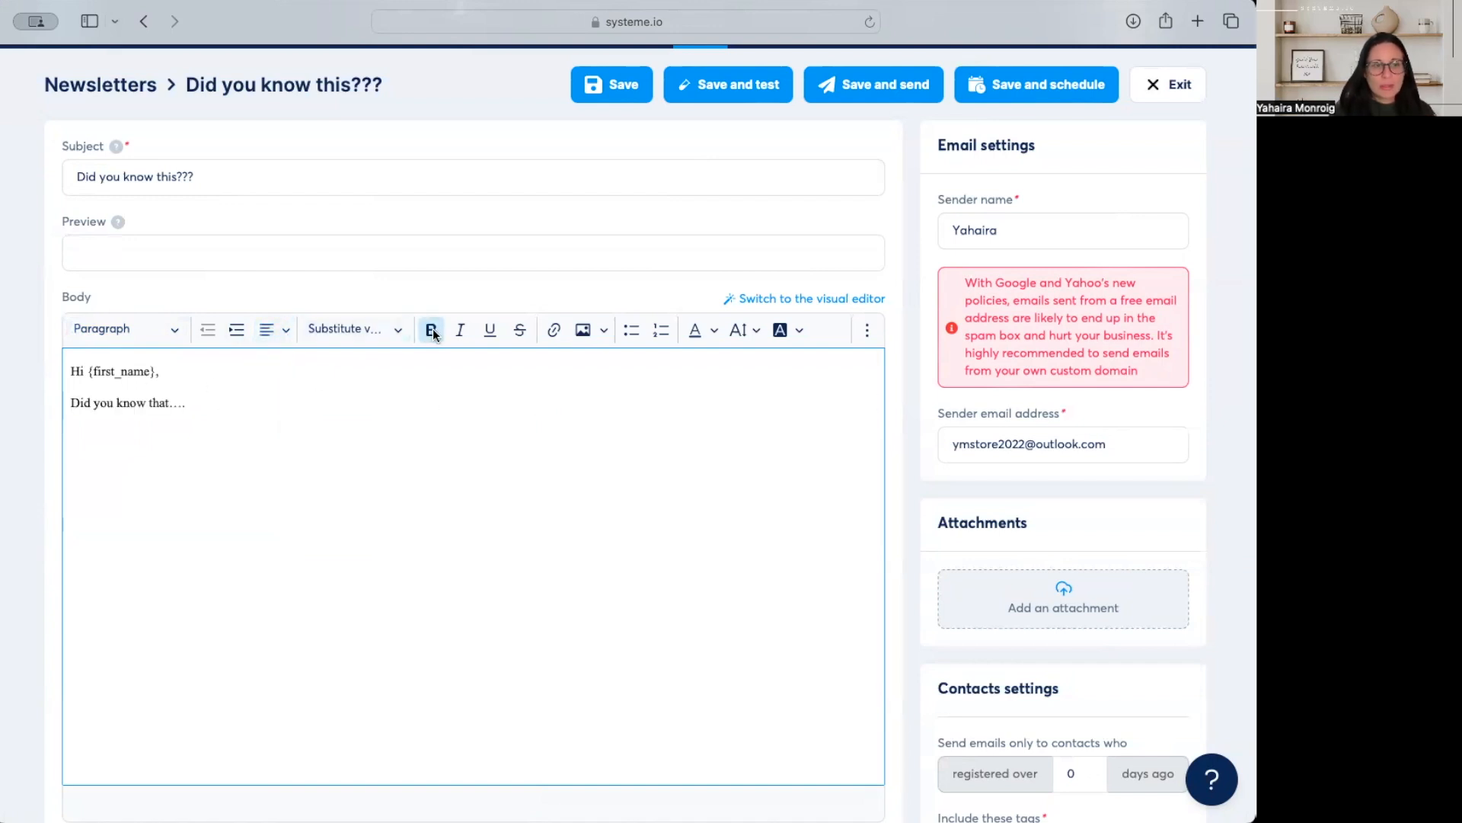
- Try italic, underline and strikethrough on the "Did you know that…." text, removing each format again
{"action": "left_click_drag", "start_coordinate": [69, 402], "coordinate": [200, 403]}
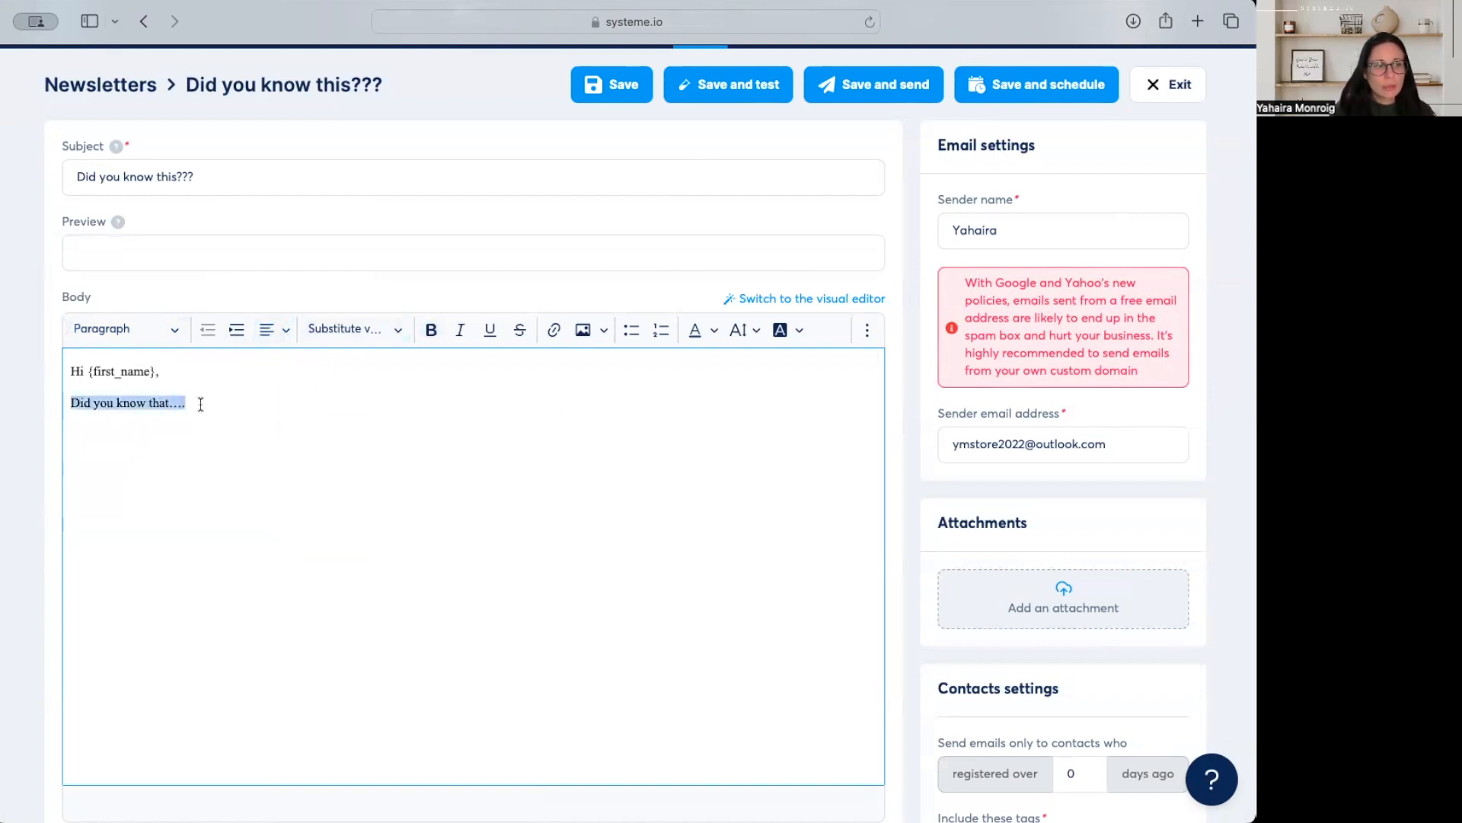
{"action": "left_click", "coordinate": [459, 330]}
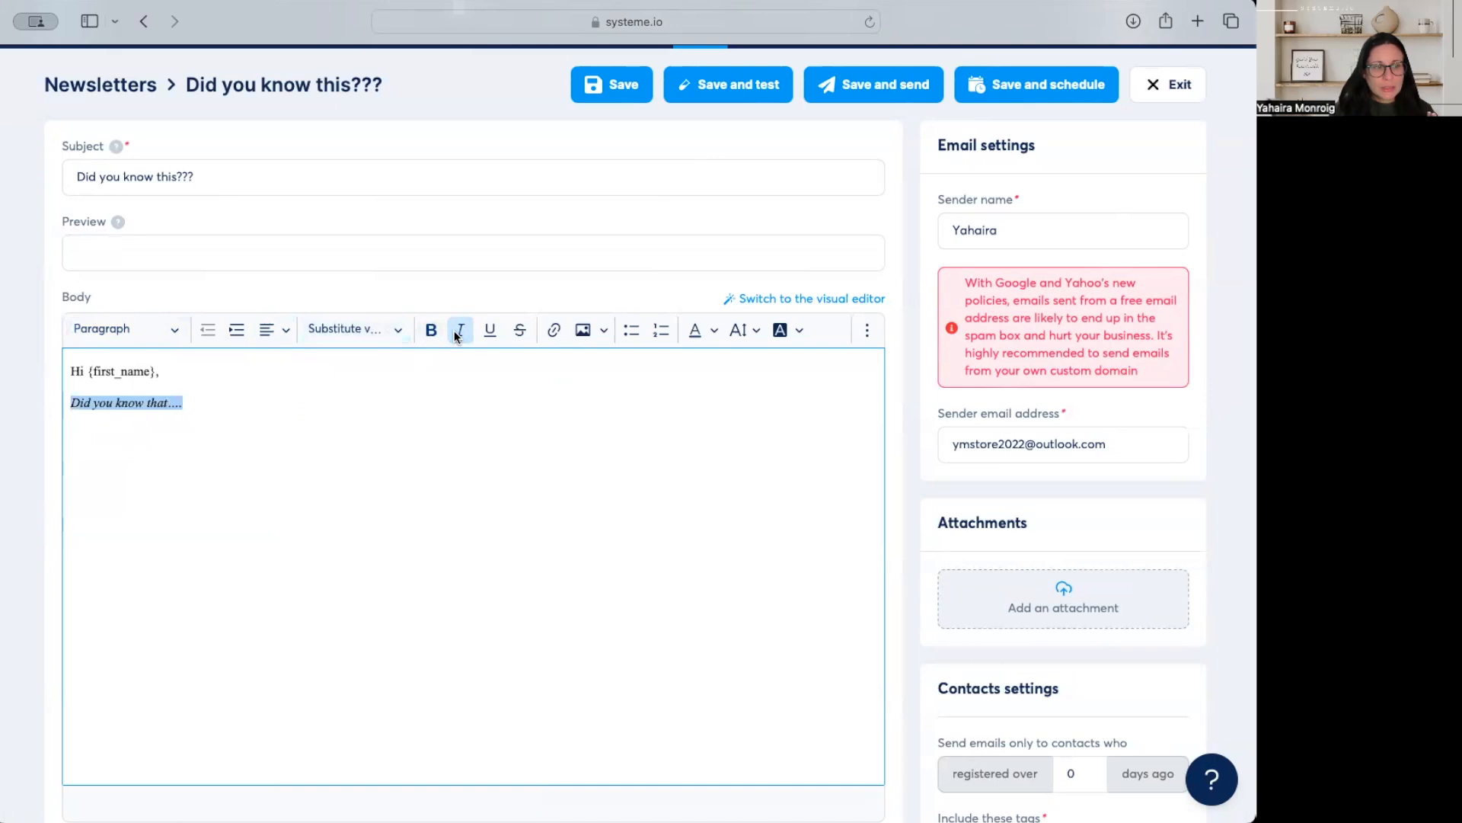
{"action": "left_click", "coordinate": [459, 331]}
{"action": "left_click", "coordinate": [490, 330]}
{"action": "left_click", "coordinate": [490, 331]}
{"action": "left_click", "coordinate": [519, 330]}
{"action": "left_click", "coordinate": [519, 331]}
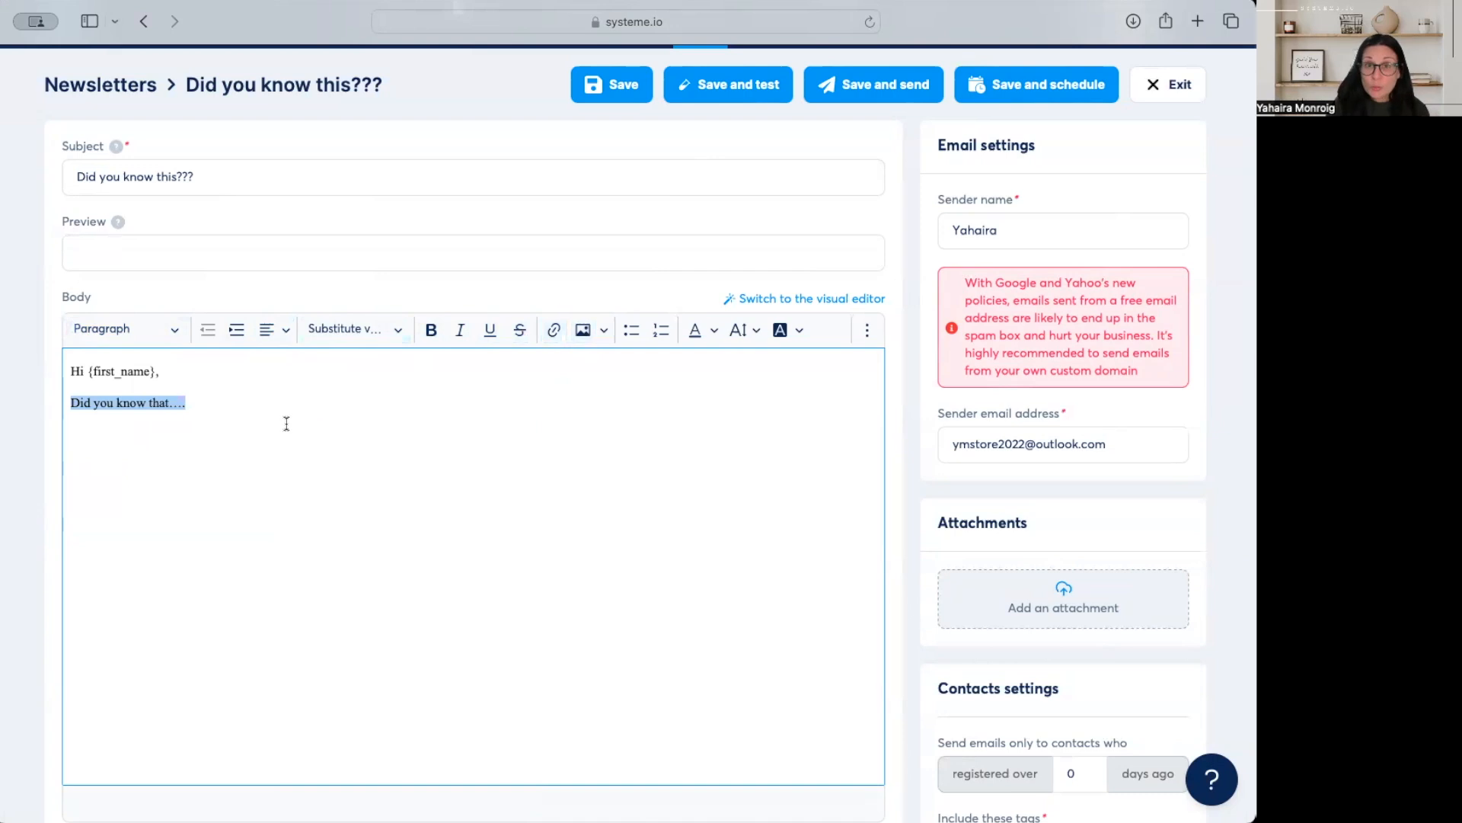
{"action": "left_click", "coordinate": [555, 331]}
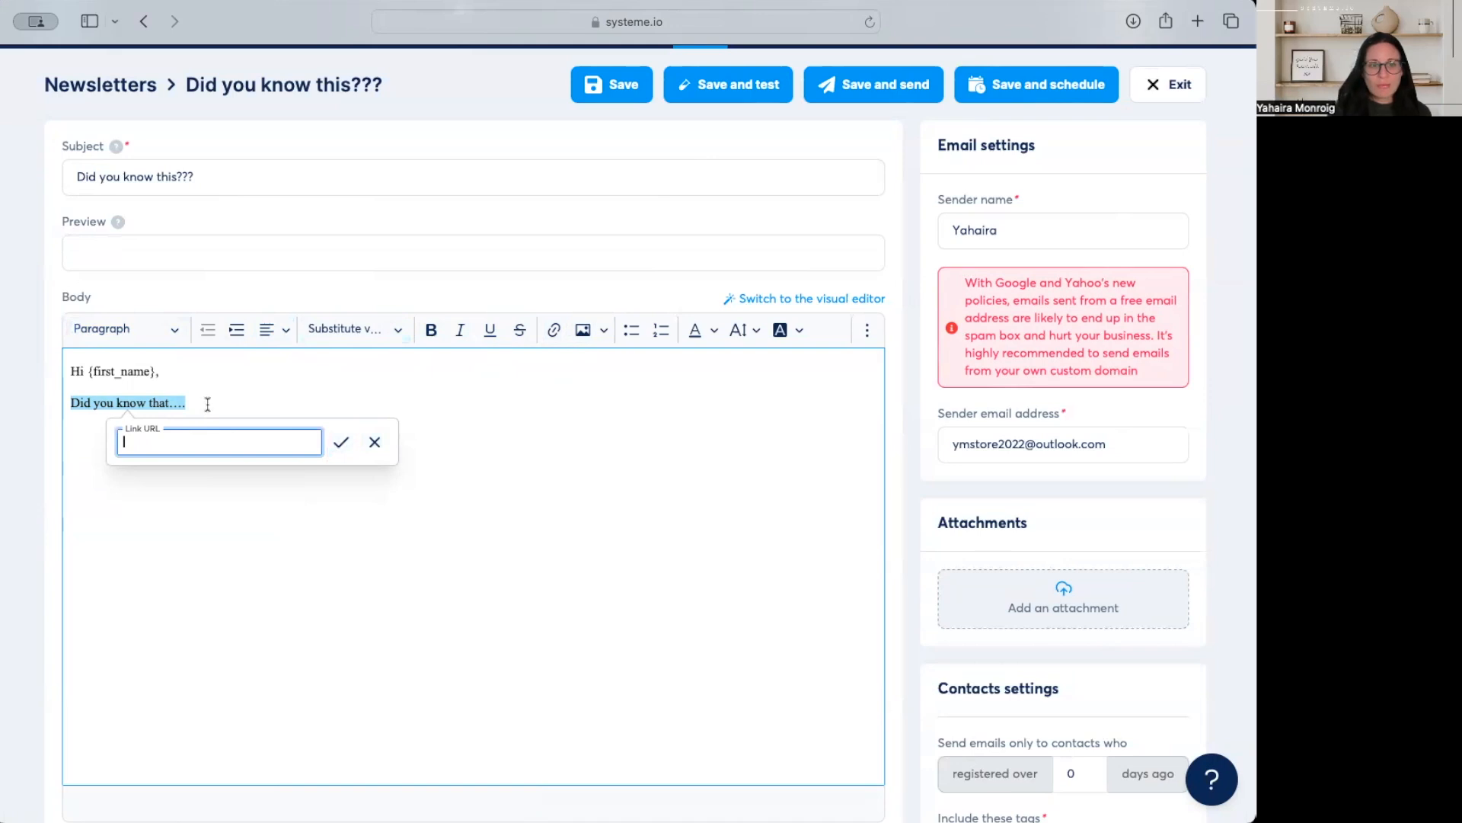
{"action": "type", "text": "w"}
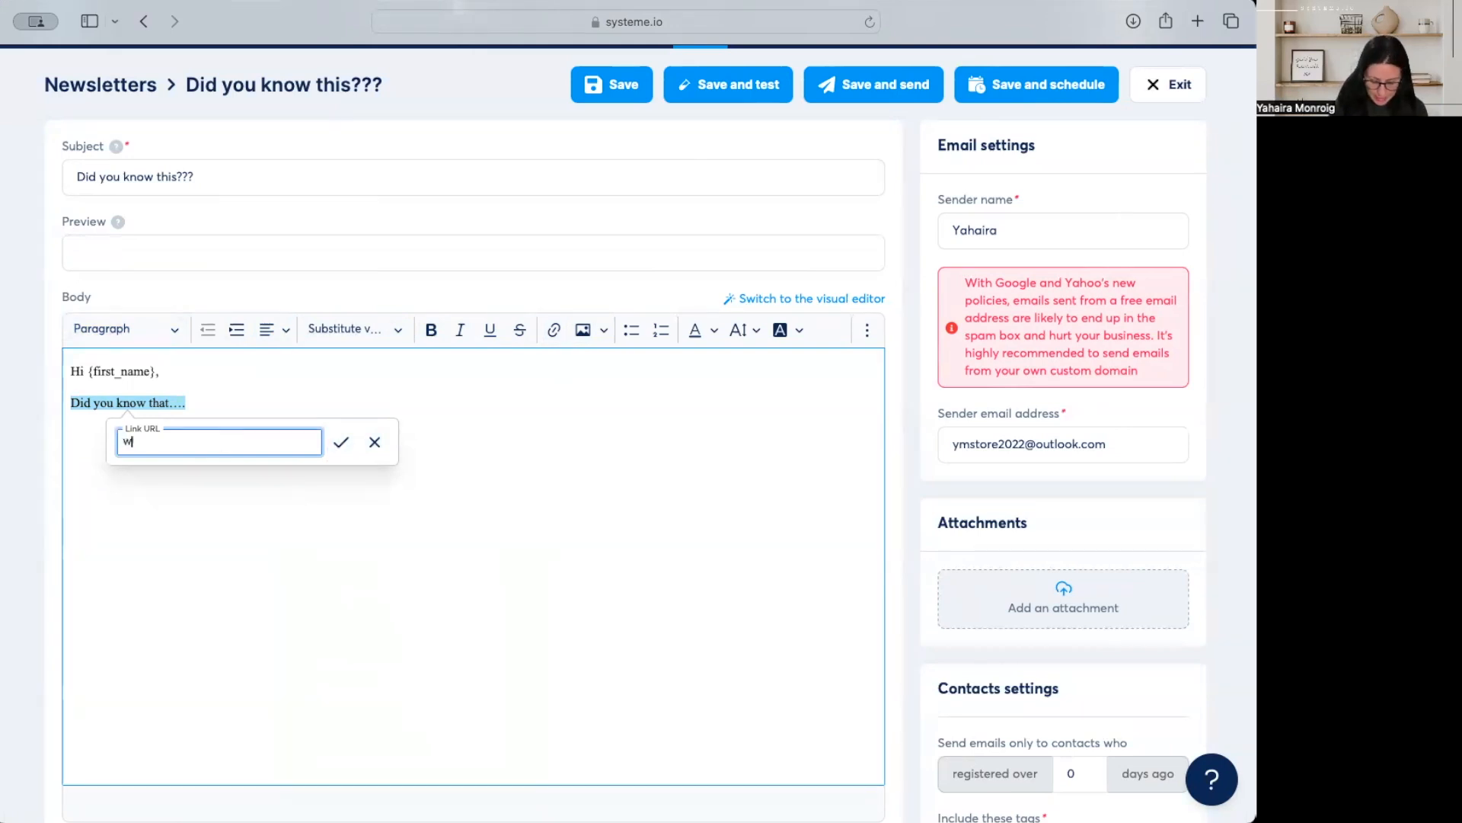
{"action": "type", "text": "ww.hello"}
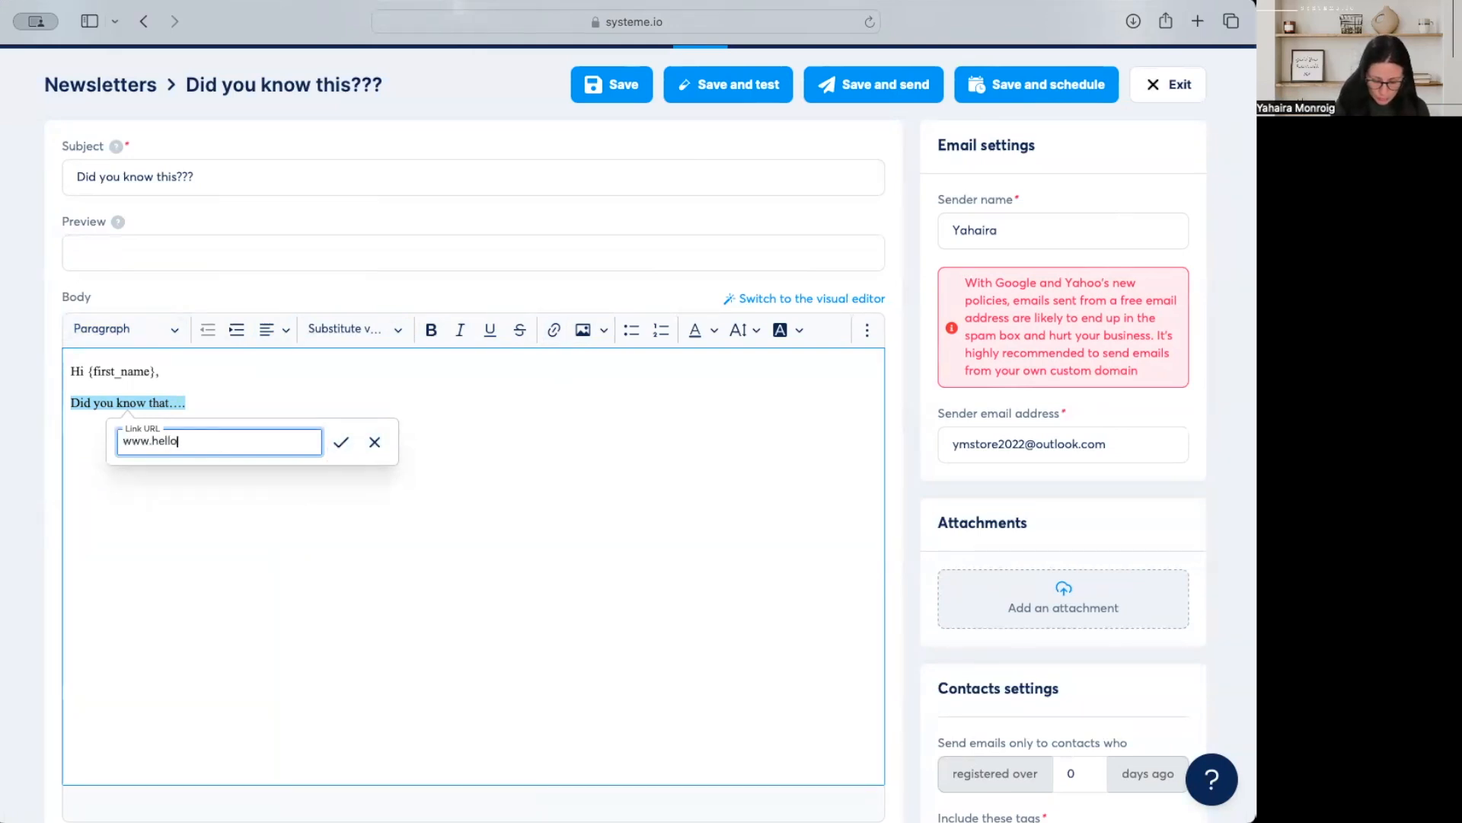
{"action": "type", "text": ".com"}
{"action": "left_click", "coordinate": [340, 442]}
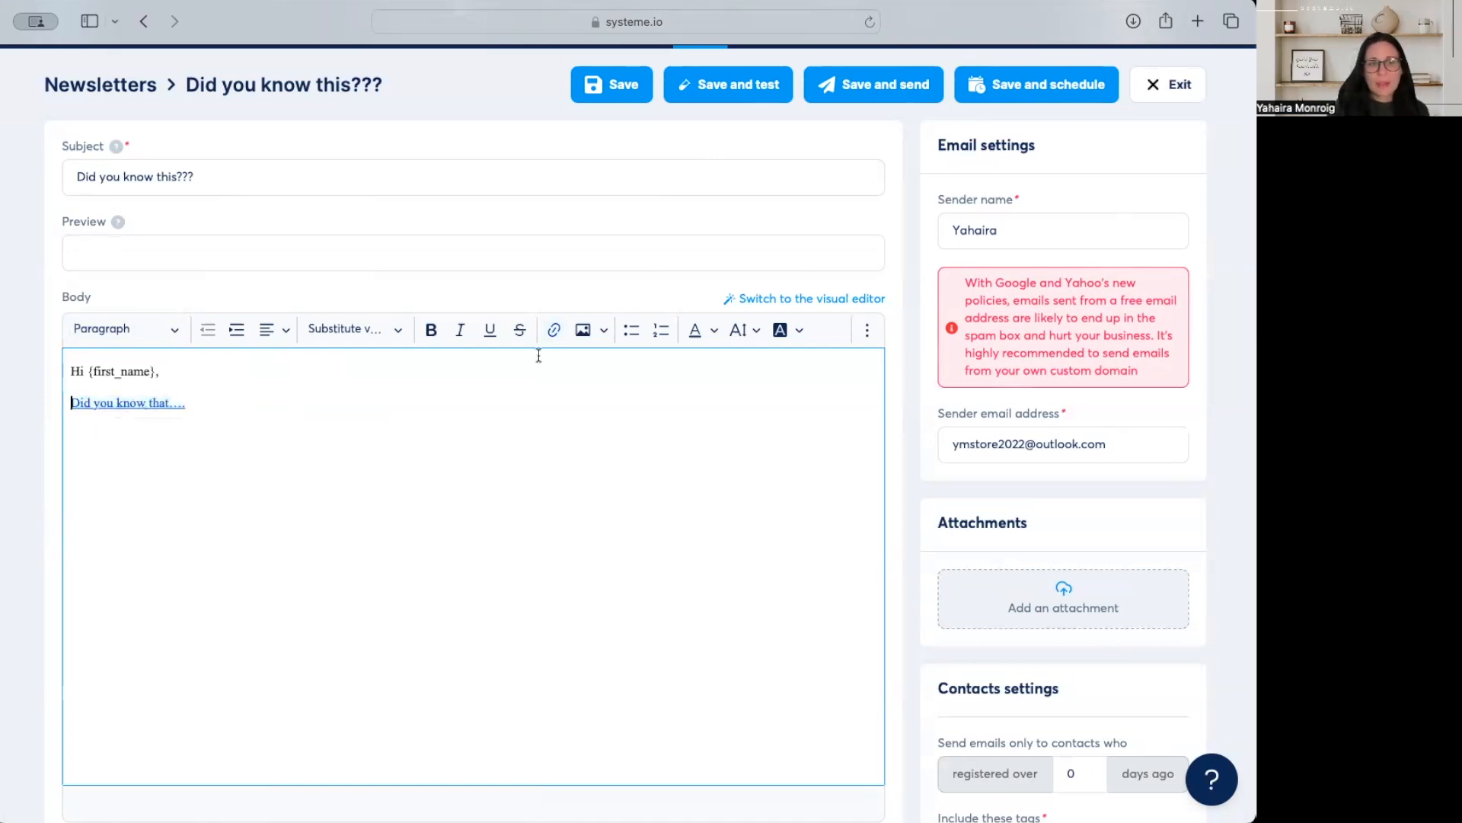
{"action": "left_click", "coordinate": [234, 434]}
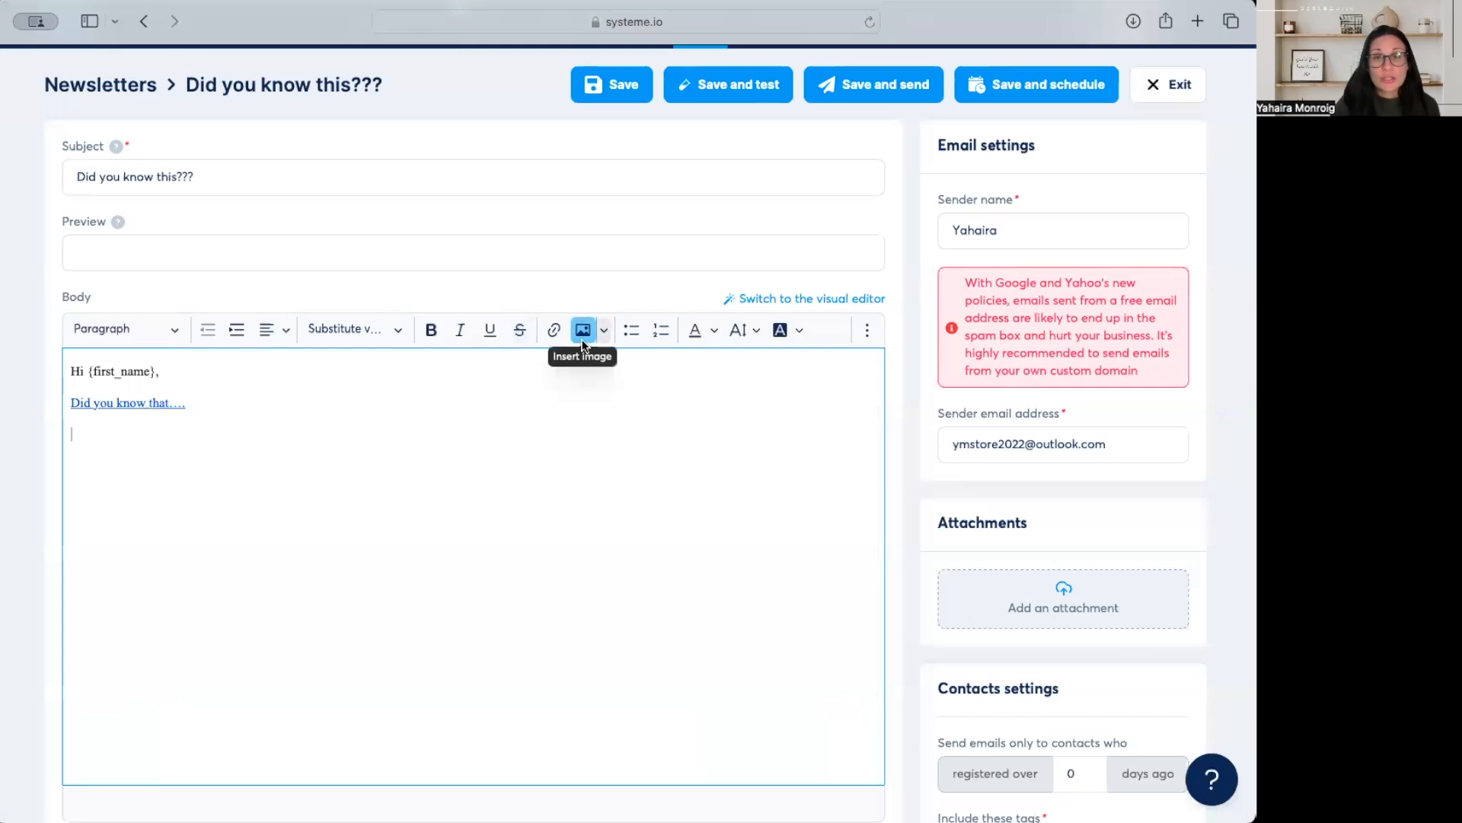
- Add a blank line above the greeting and insert the "Live Training Calls" image there
{"action": "left_click", "coordinate": [72, 371]}
{"action": "key", "text": "Return"}
{"action": "key", "text": "Up"}
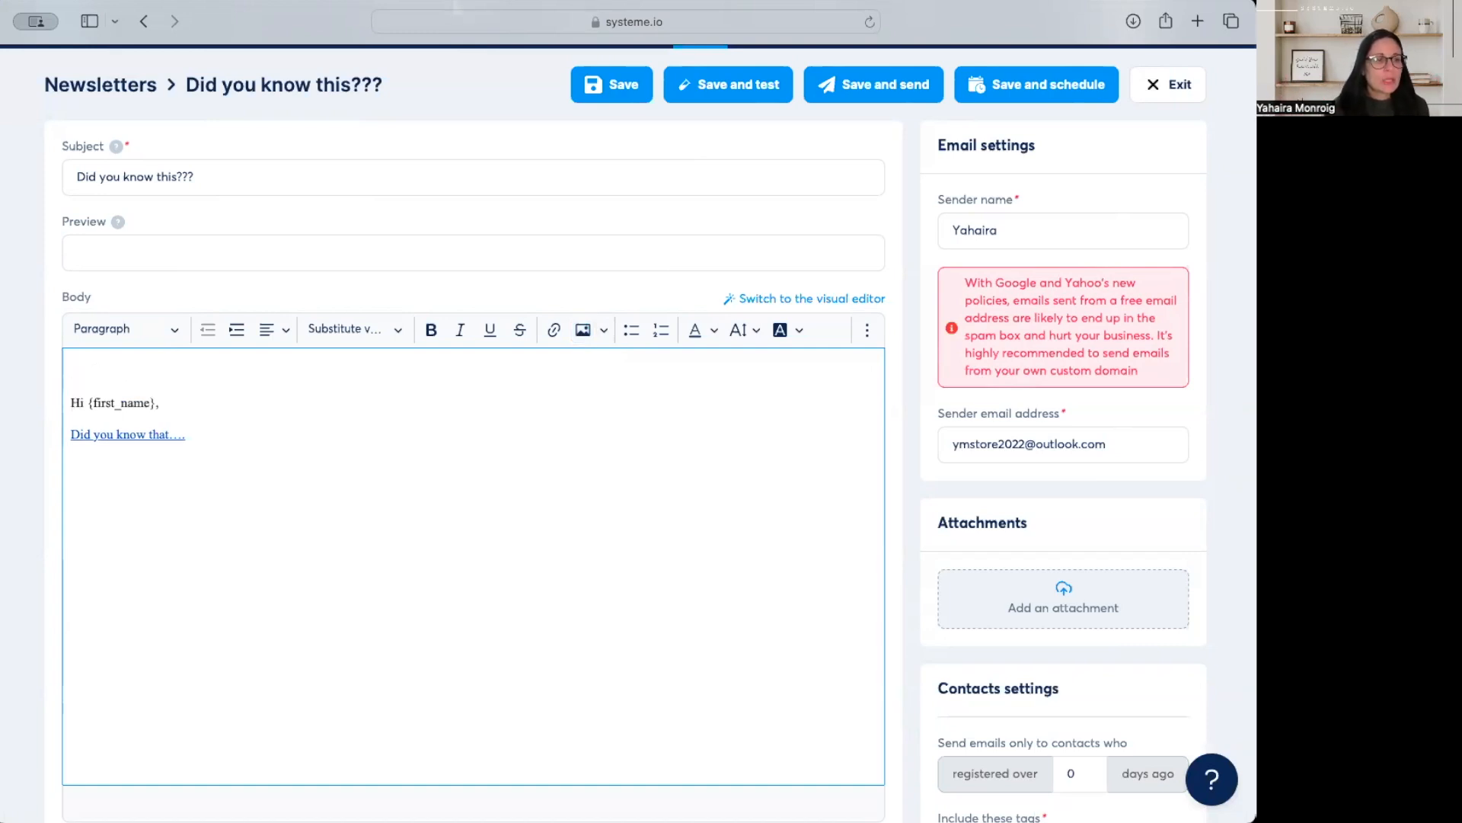
{"action": "left_click", "coordinate": [585, 332]}
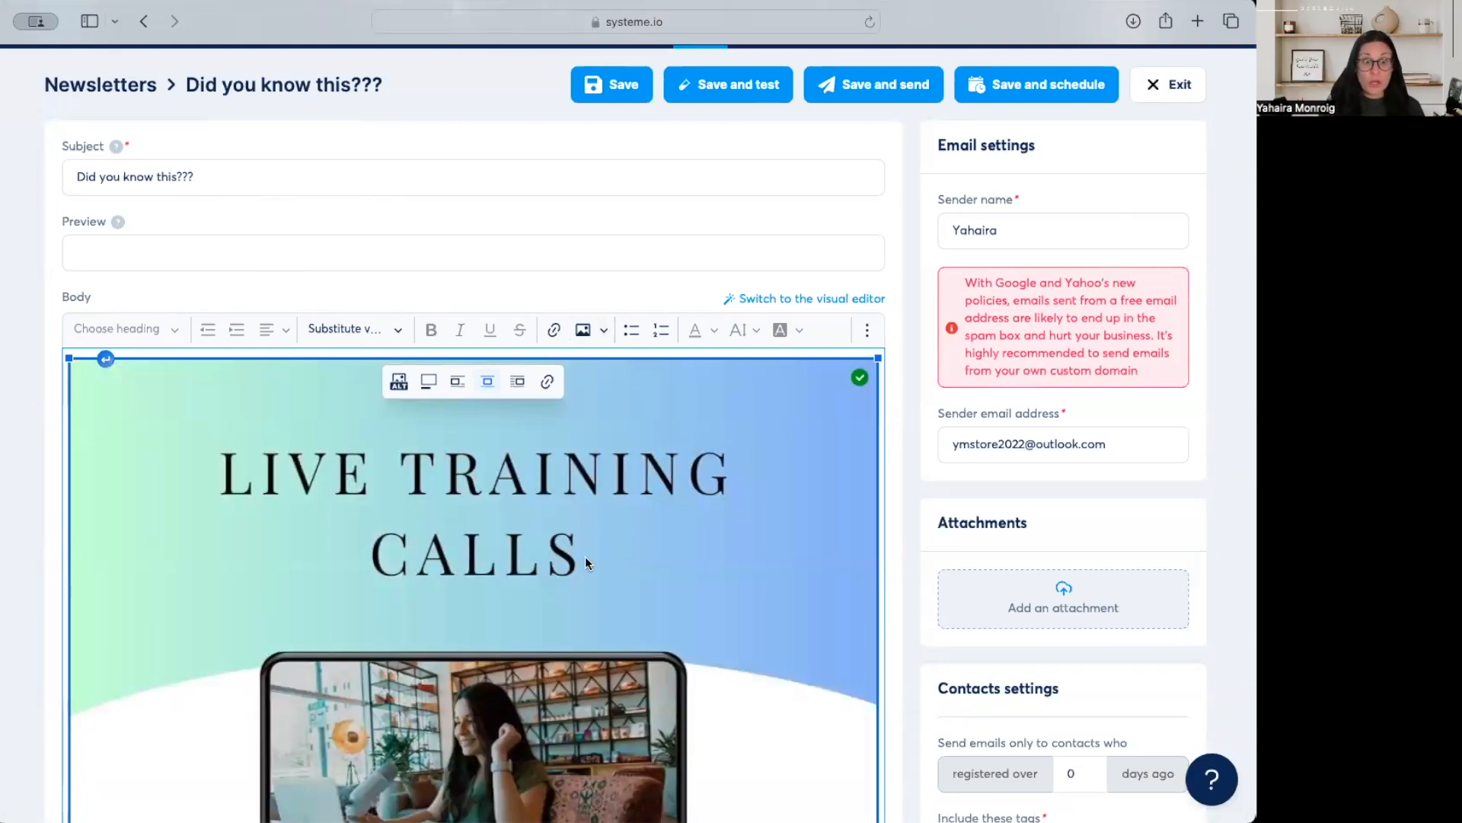
- Shrink the "Live Training Calls" image proportionally to a small thumbnail above the greeting
{"action": "scroll", "coordinate": [585, 557], "scroll_direction": "down", "scroll_amount": 6}
{"action": "left_click_drag", "start_coordinate": [876, 745], "coordinate": [561, 146]}
{"action": "scroll", "coordinate": [555, 145], "scroll_direction": "up", "scroll_amount": 3}
{"action": "left_click_drag", "start_coordinate": [568, 404], "coordinate": [536, 344]}
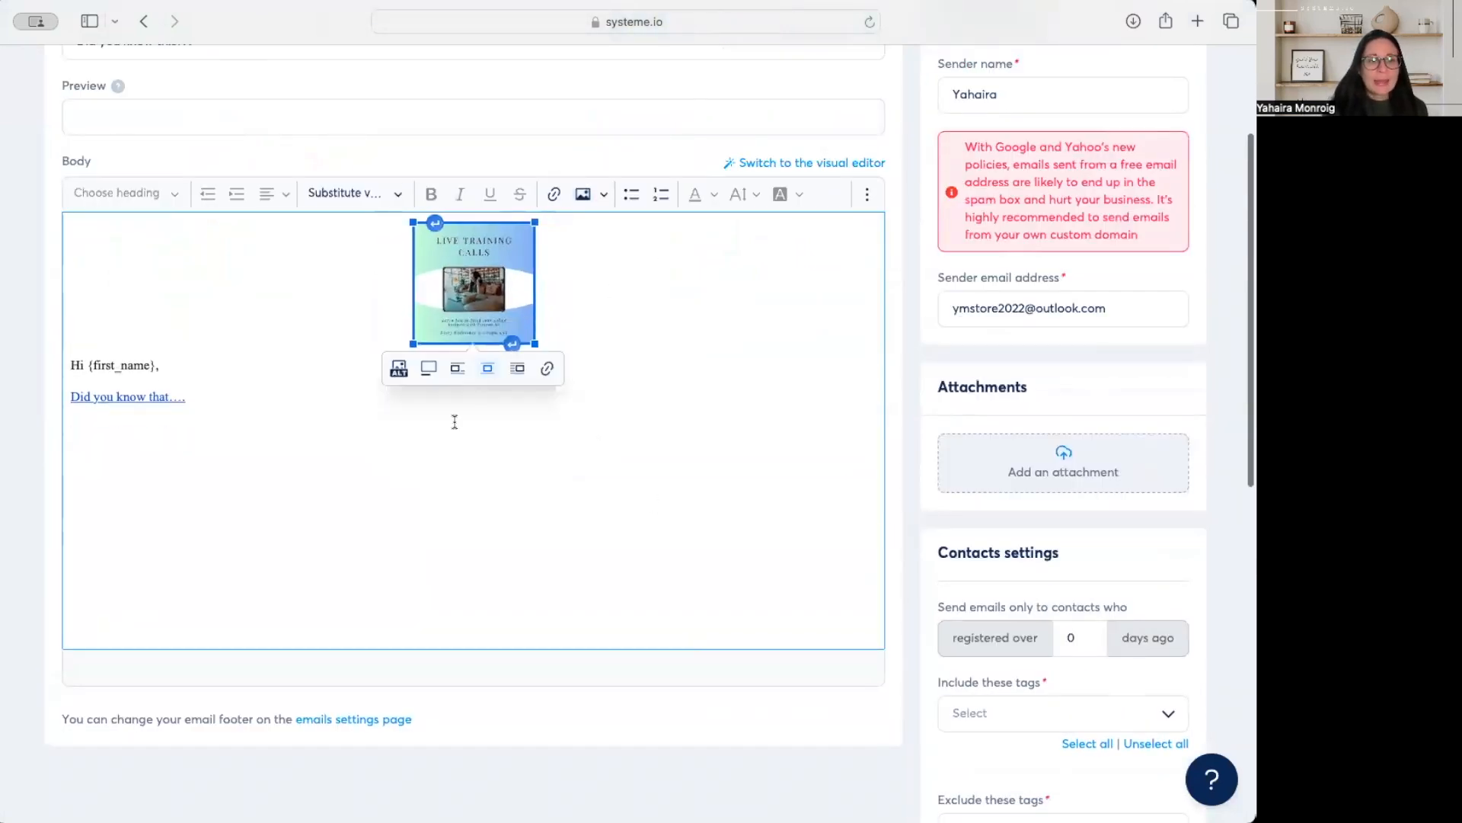
- Try left and right alignment on the "Live Training Calls" image, then return it to the centre
{"action": "left_click", "coordinate": [457, 368]}
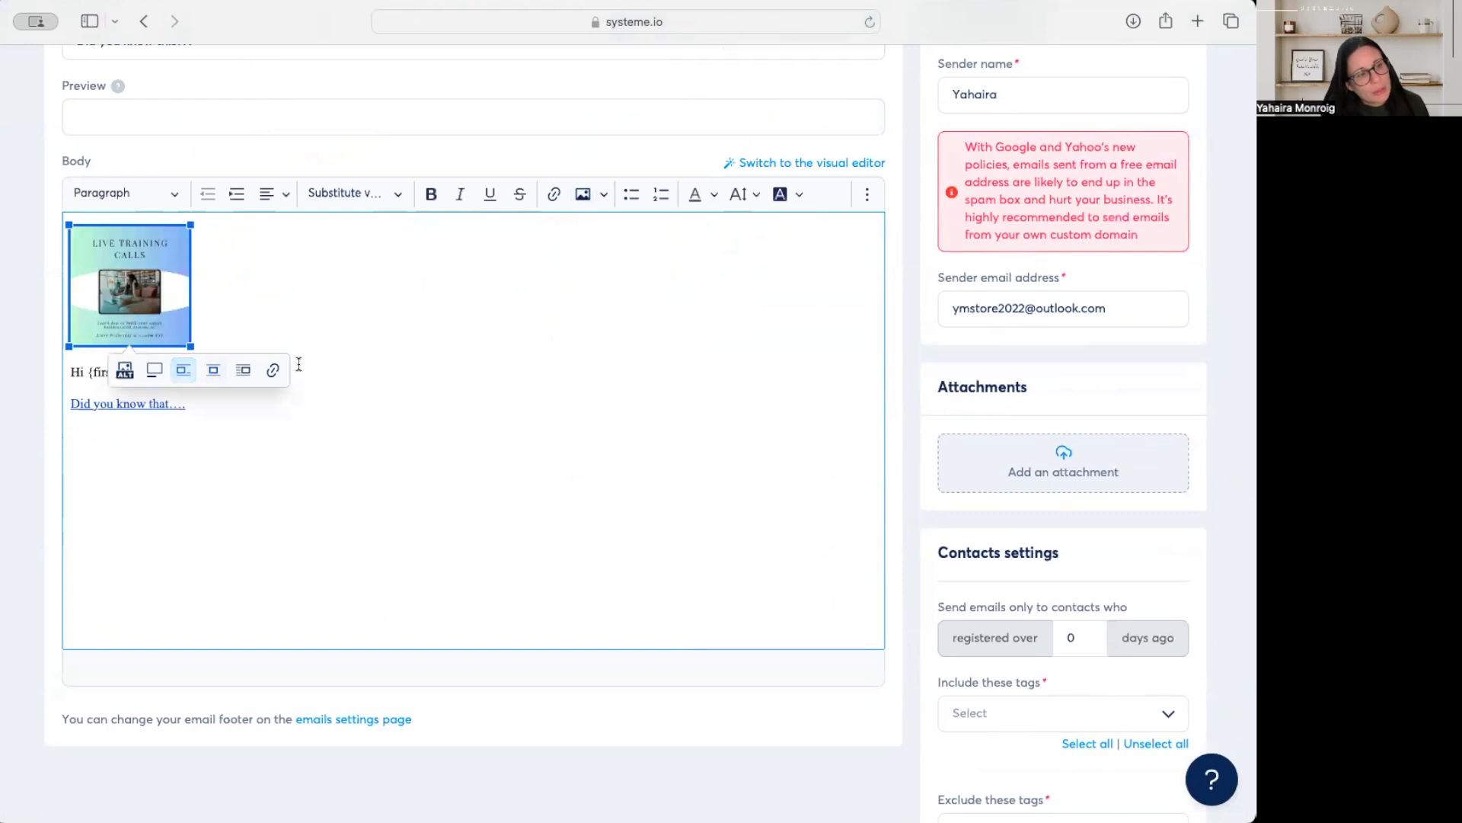
{"action": "left_click", "coordinate": [243, 370]}
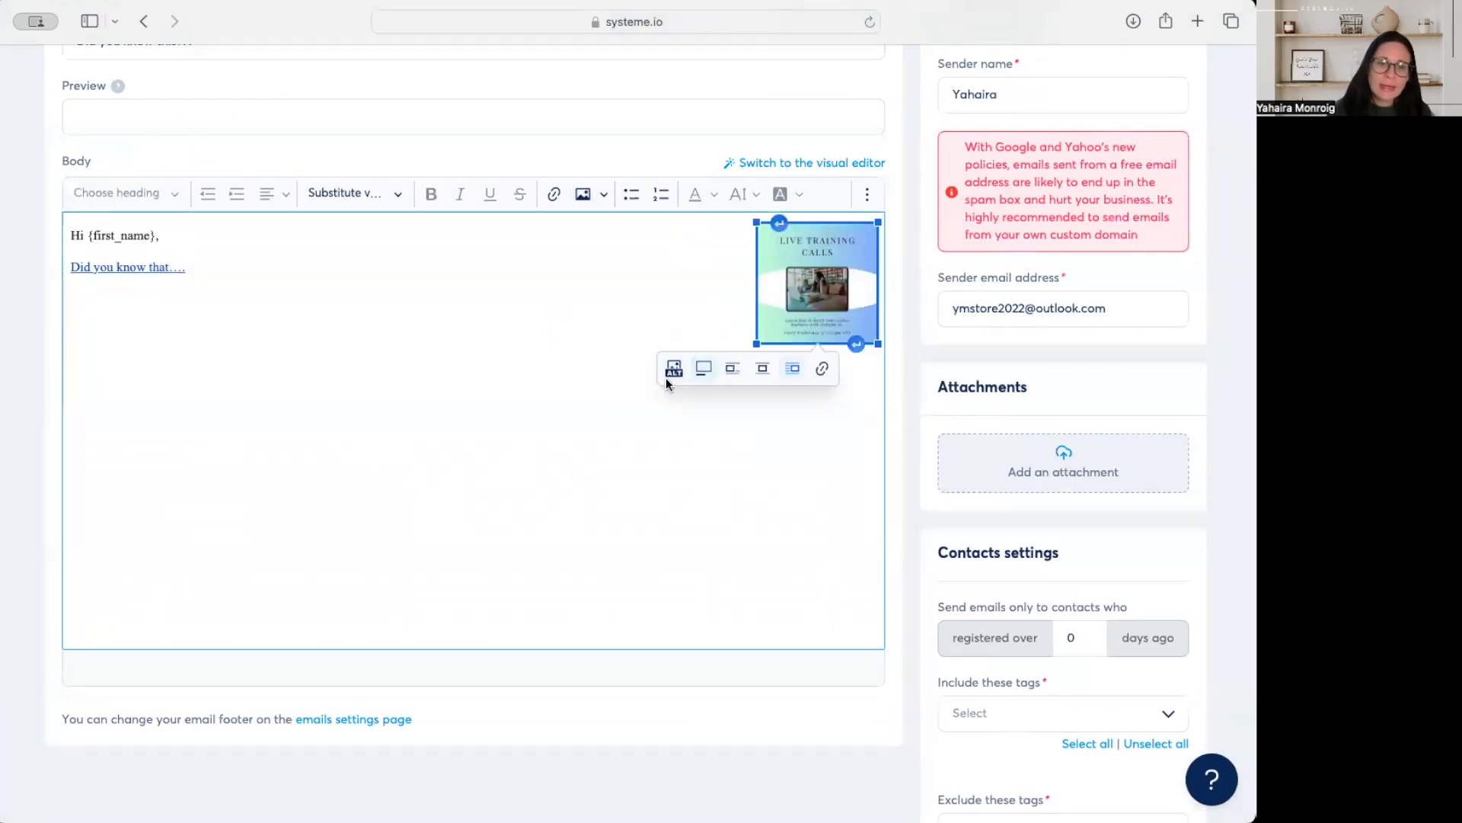
{"action": "left_click", "coordinate": [757, 371]}
- Try the caption "jhfdkjsahdfkl" and the text alternative option on the image, then discard both
{"action": "left_click", "coordinate": [428, 369]}
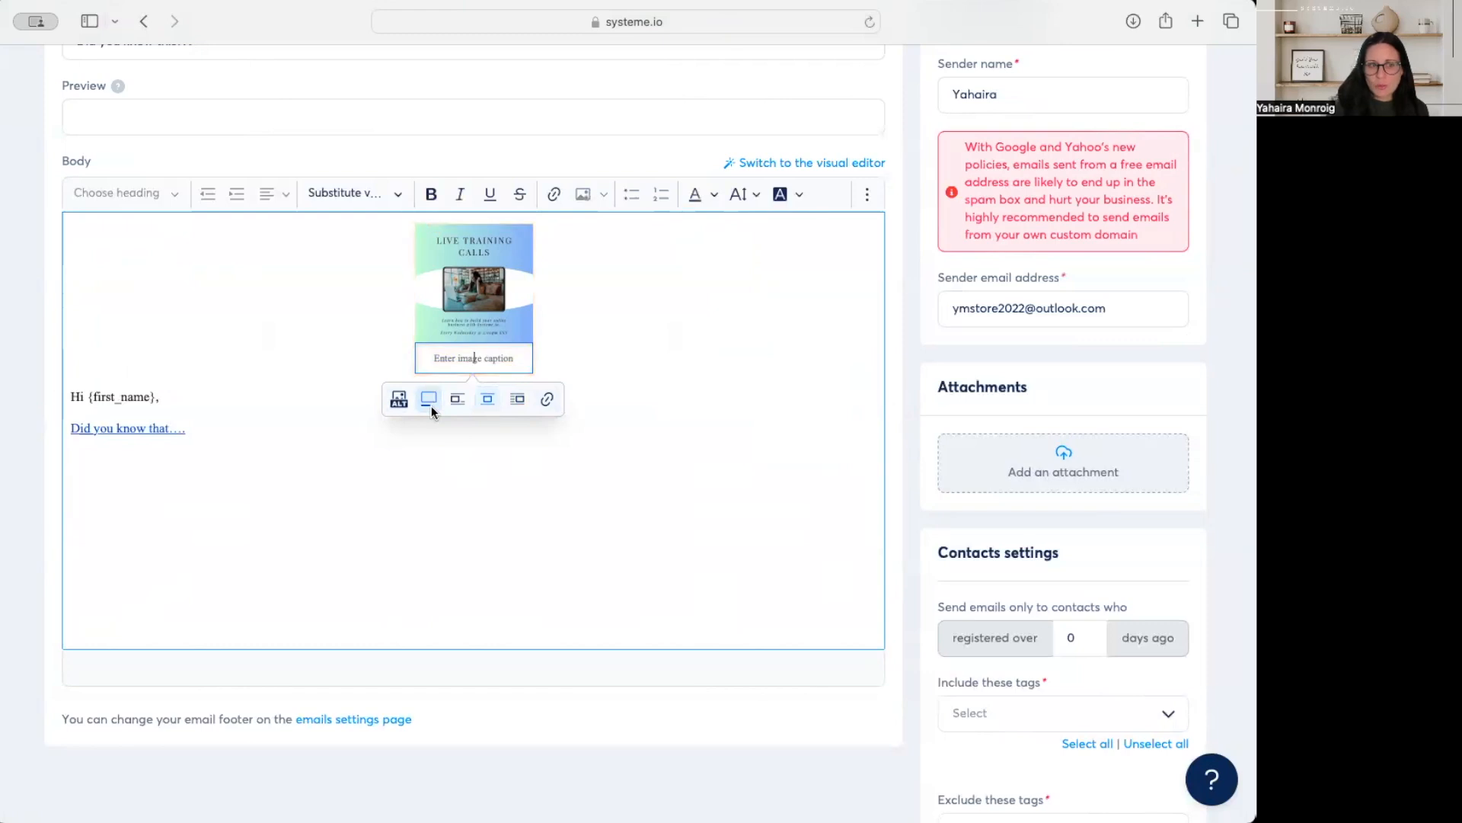
{"action": "type", "text": "jhfdkjsahdfkl"}
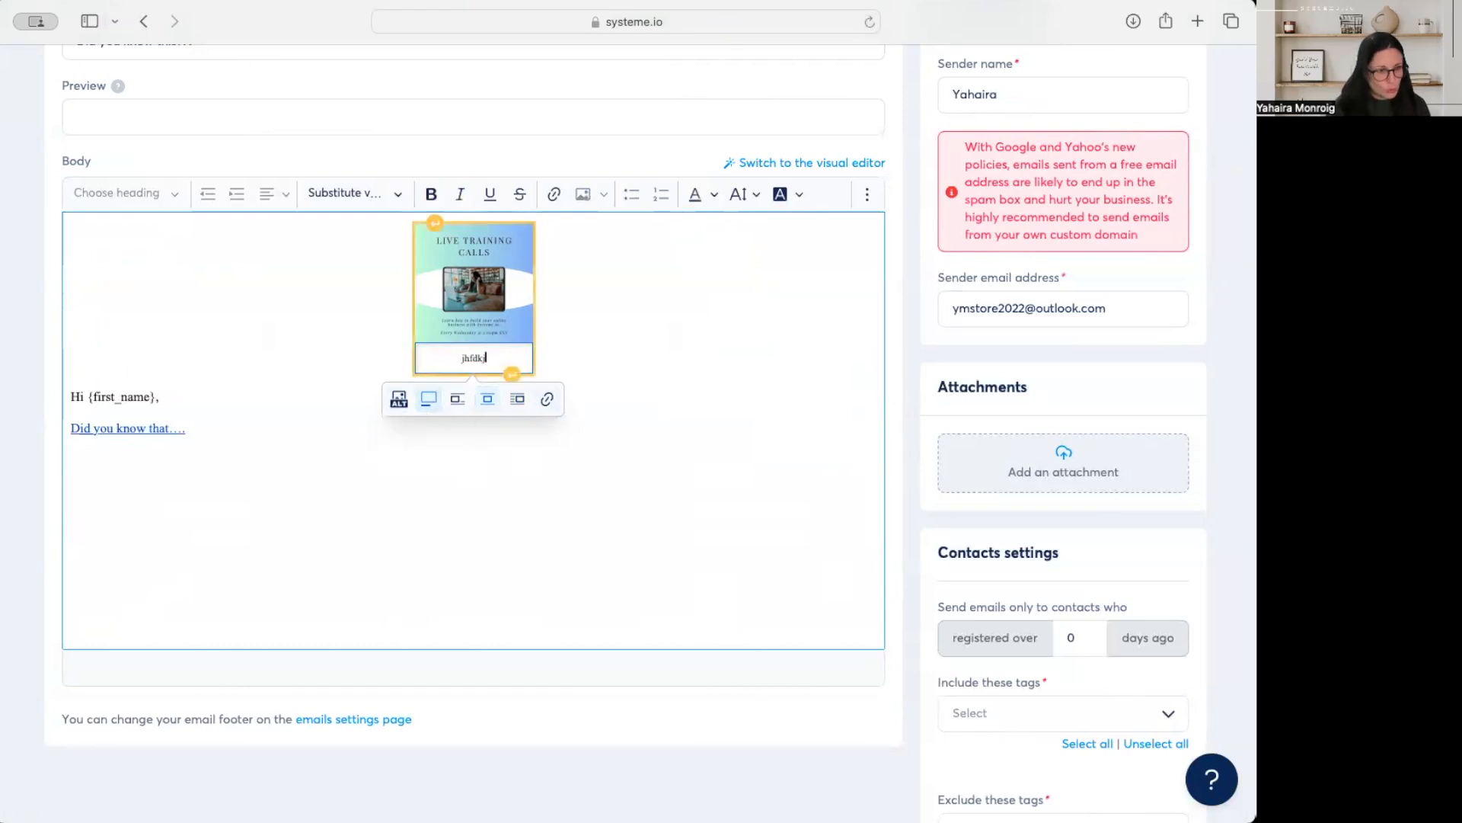
{"action": "left_click", "coordinate": [399, 398]}
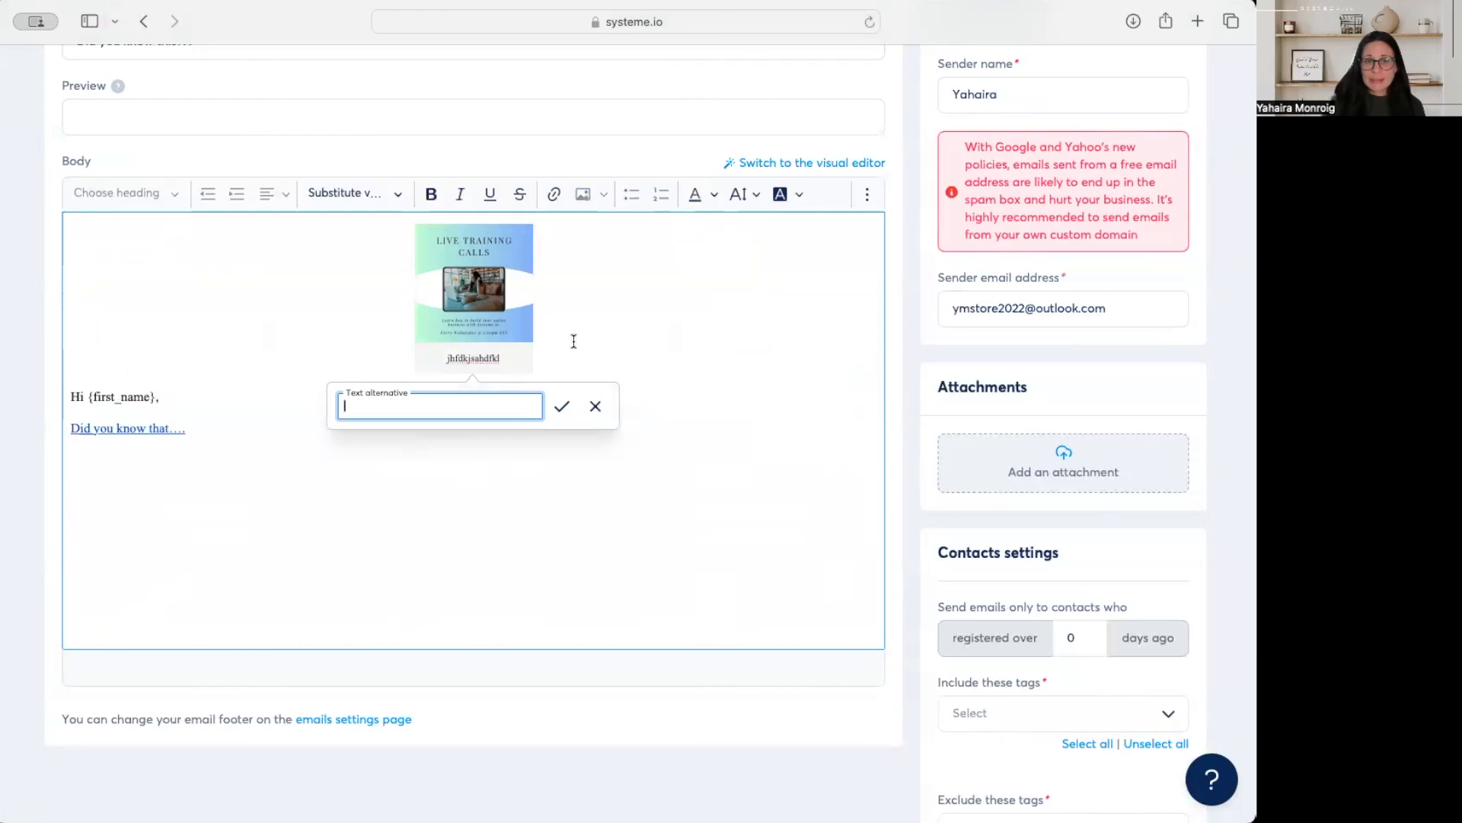
{"action": "left_click", "coordinate": [596, 407]}
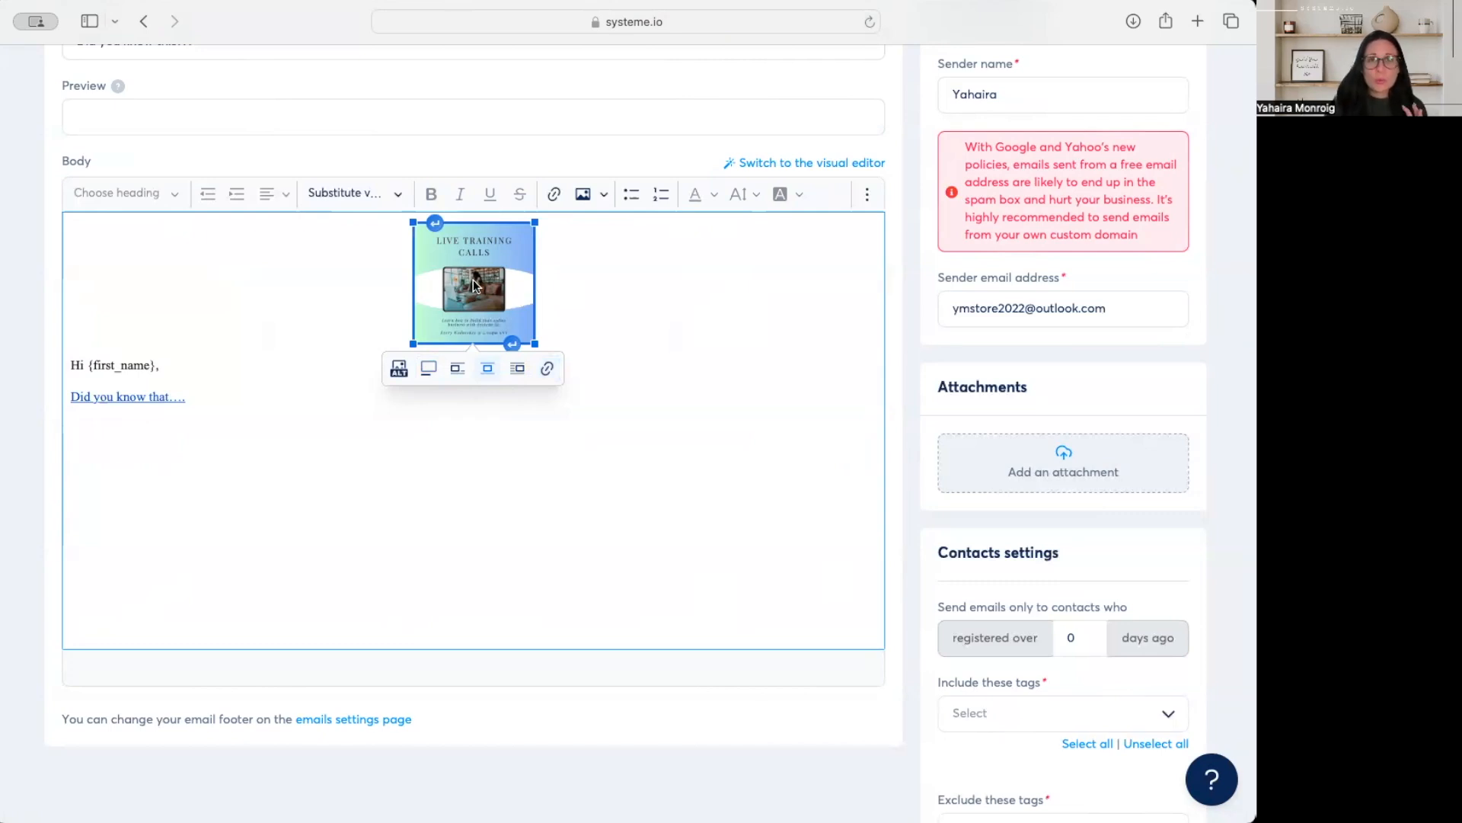
{"action": "left_click", "coordinate": [547, 367]}
{"action": "type", "text": "www.hello.com"}
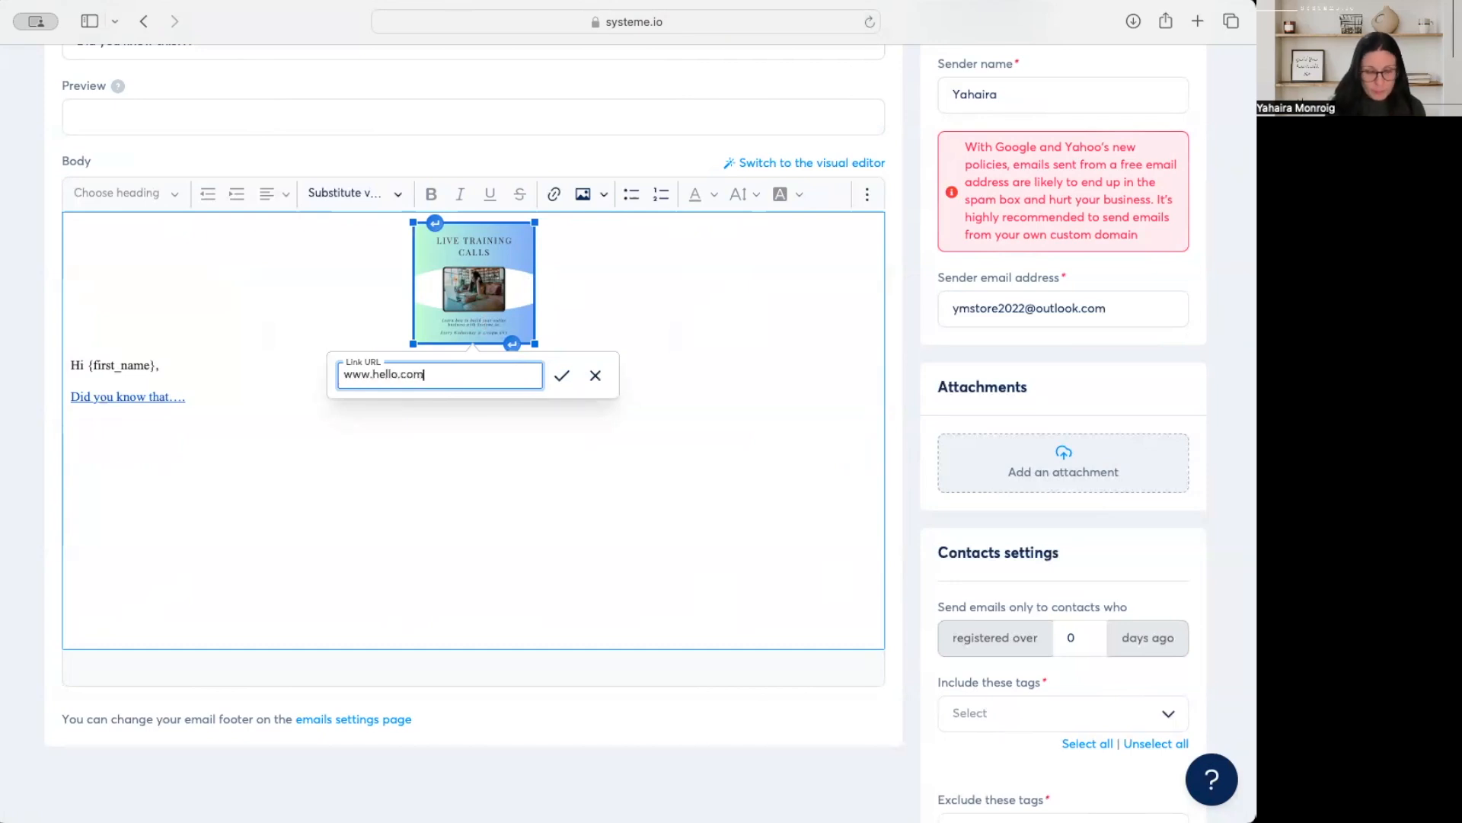
{"action": "left_click", "coordinate": [562, 376]}
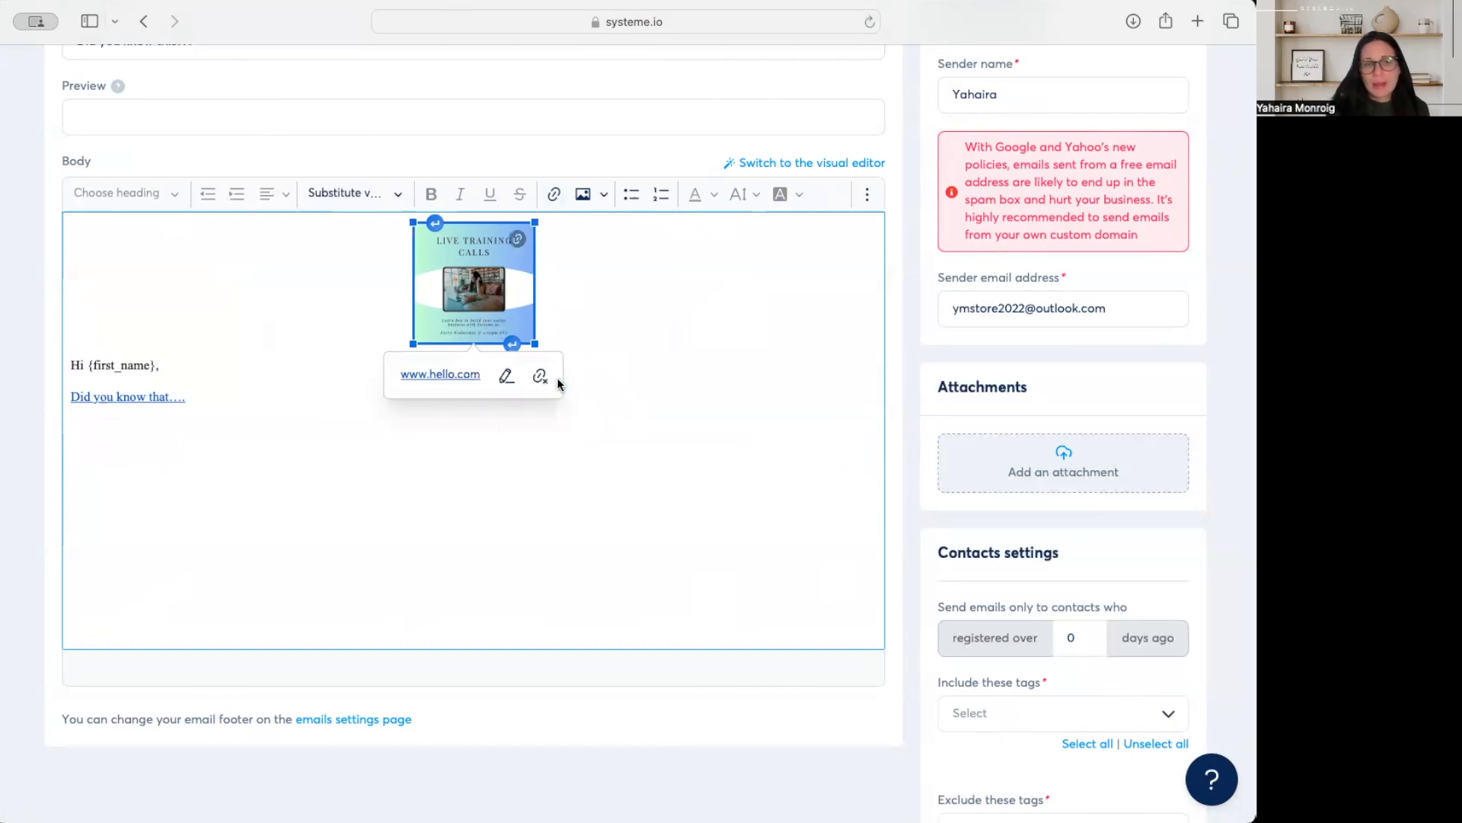
{"action": "left_click", "coordinate": [544, 324]}
{"action": "left_click", "coordinate": [503, 297]}
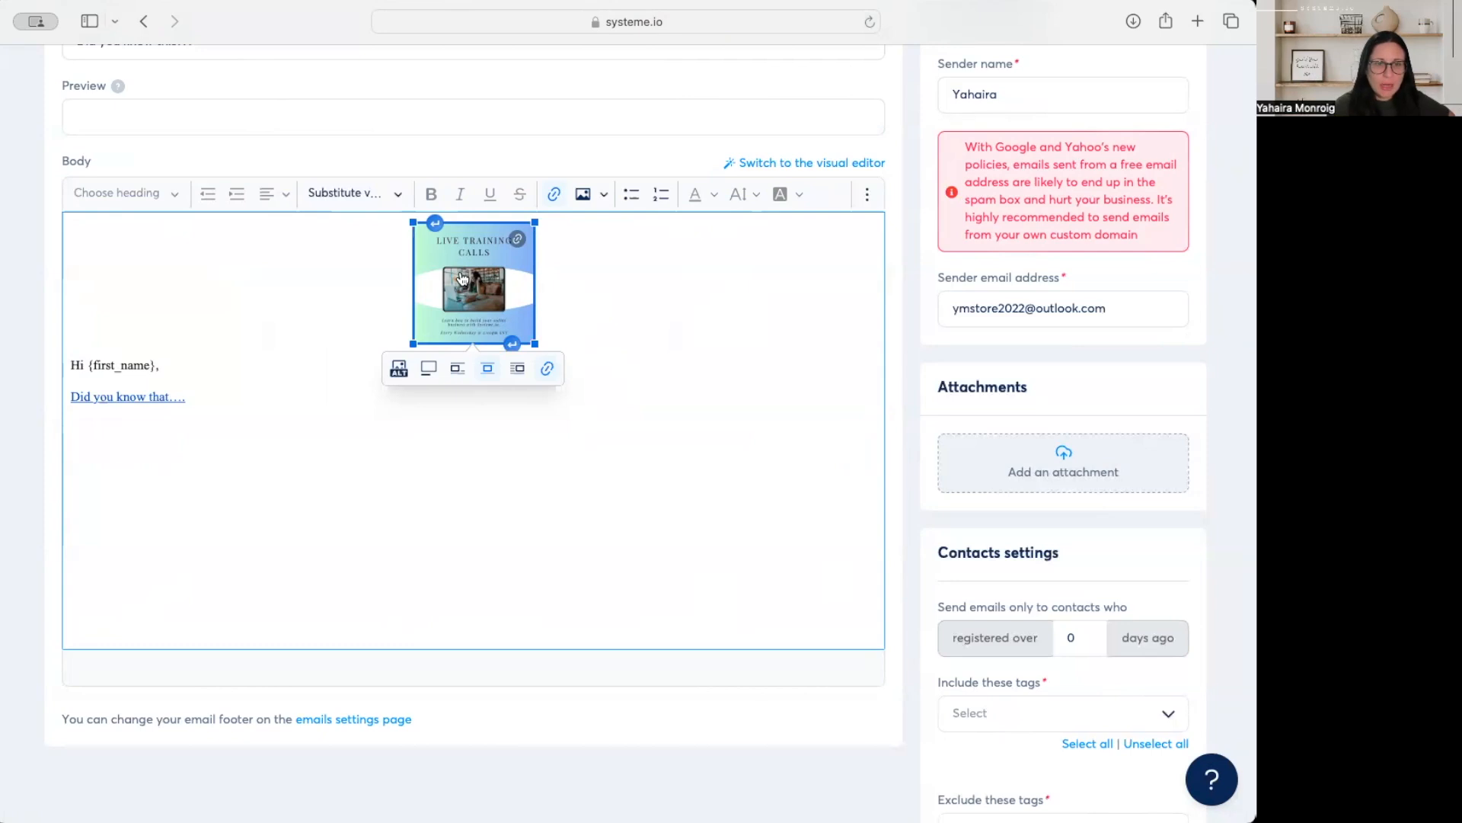
- Examine the font colour, font size, background colour, font family and special character options for the body text
{"action": "scroll", "coordinate": [462, 278], "scroll_direction": "down", "scroll_amount": 1}
{"action": "left_click", "coordinate": [647, 254]}
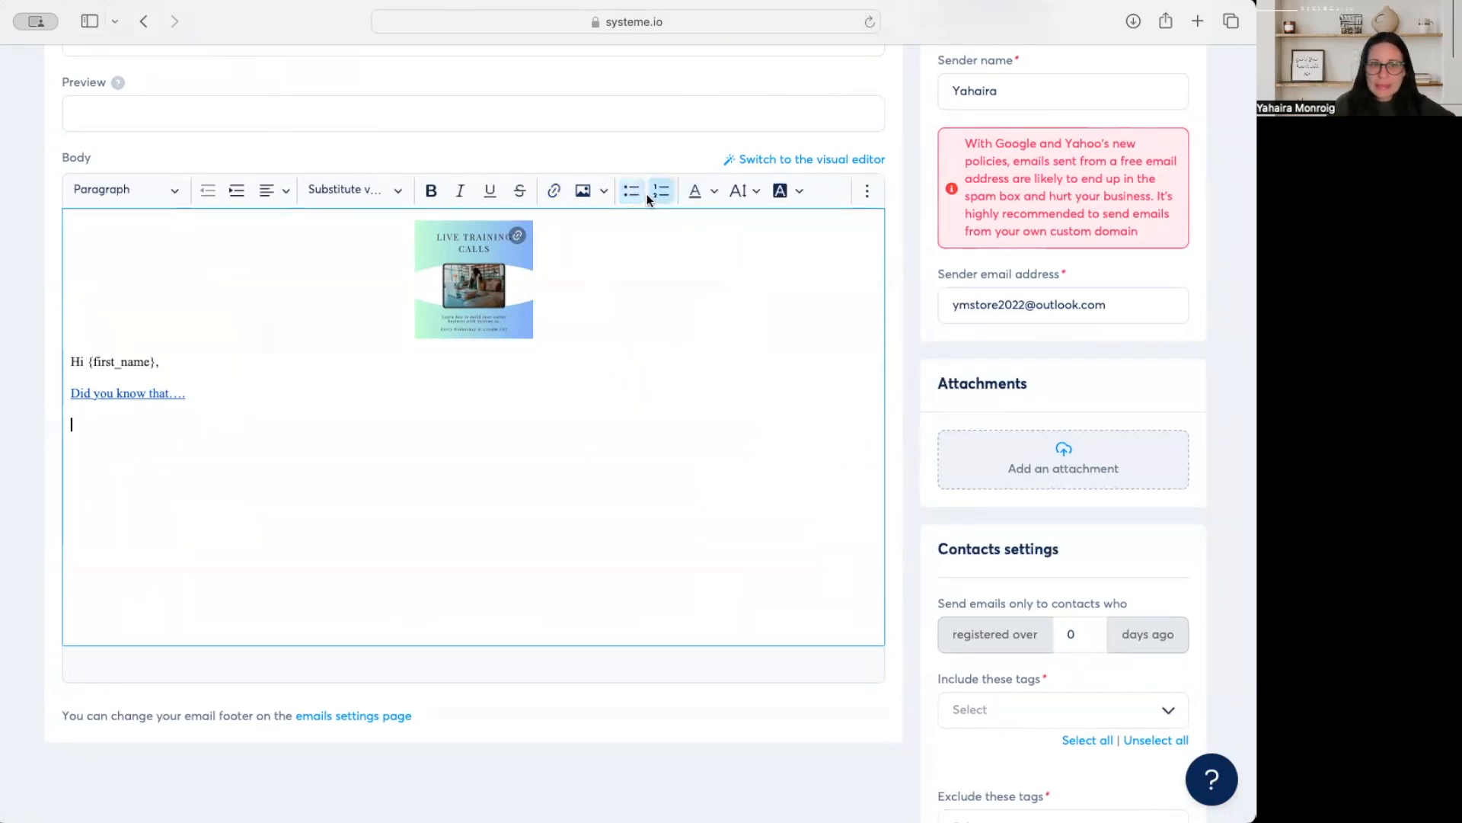
{"action": "left_click", "coordinate": [714, 194]}
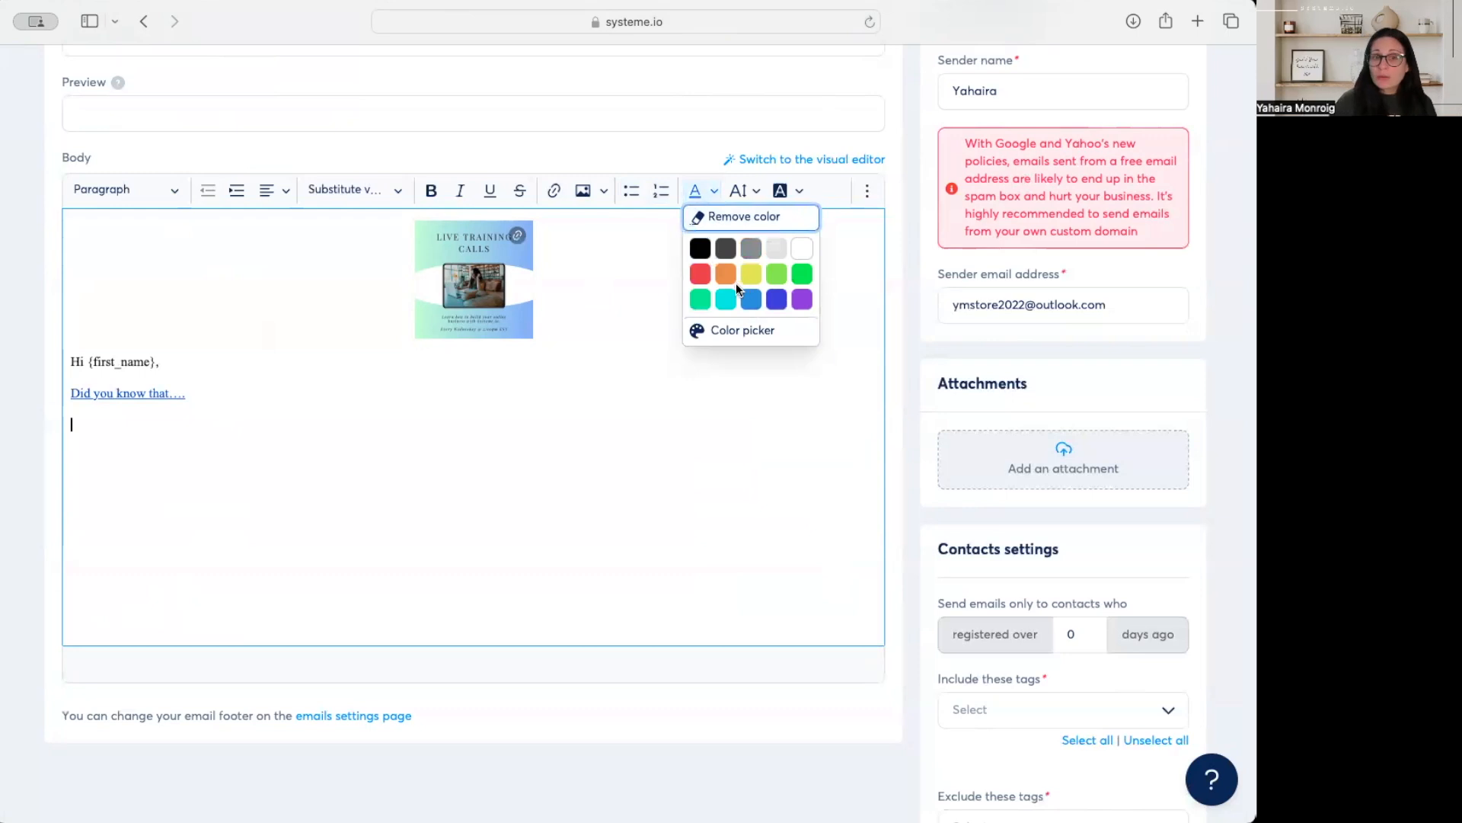
{"action": "left_click", "coordinate": [738, 190]}
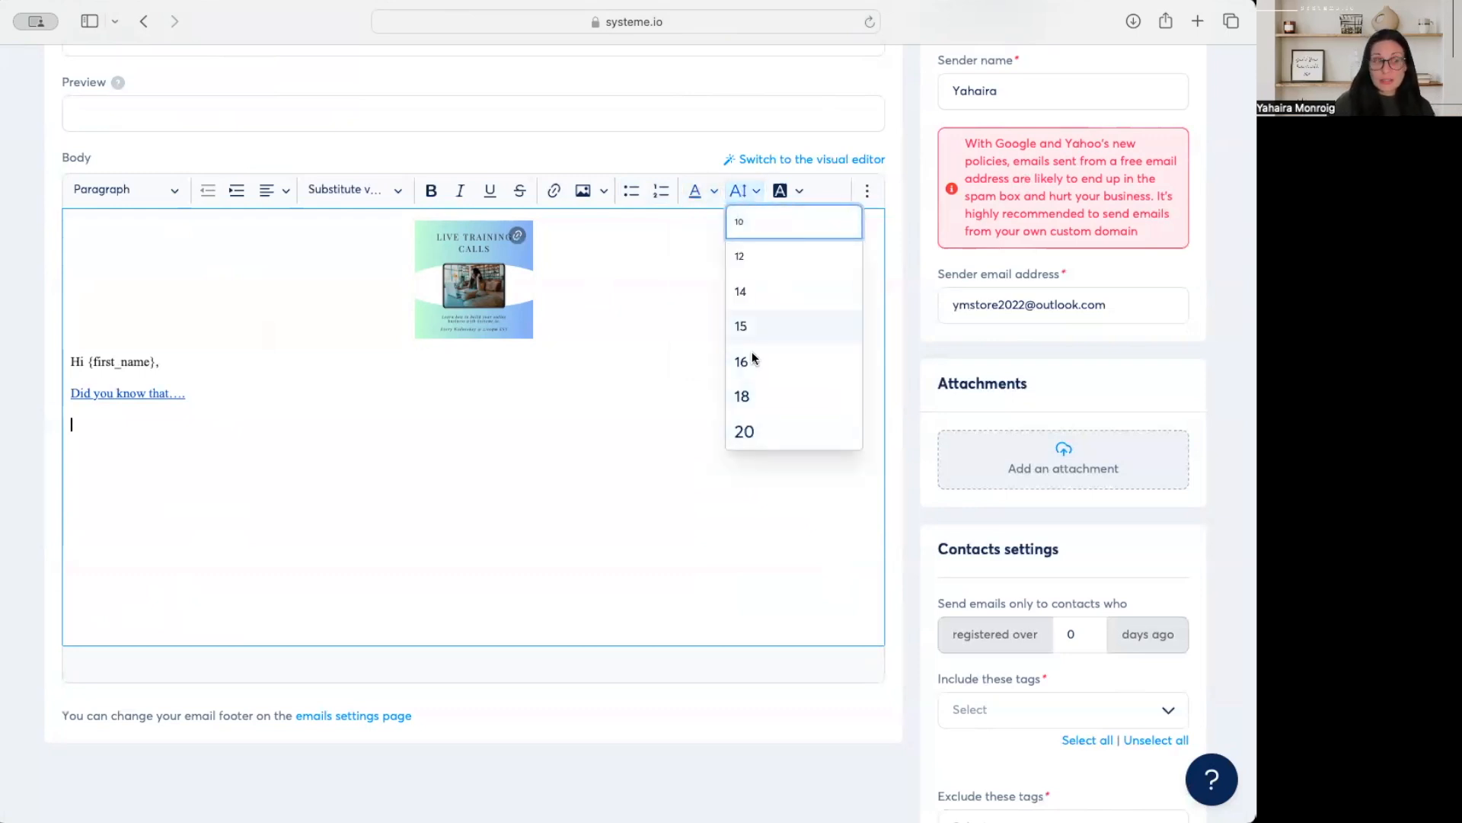
{"action": "left_click", "coordinate": [798, 192]}
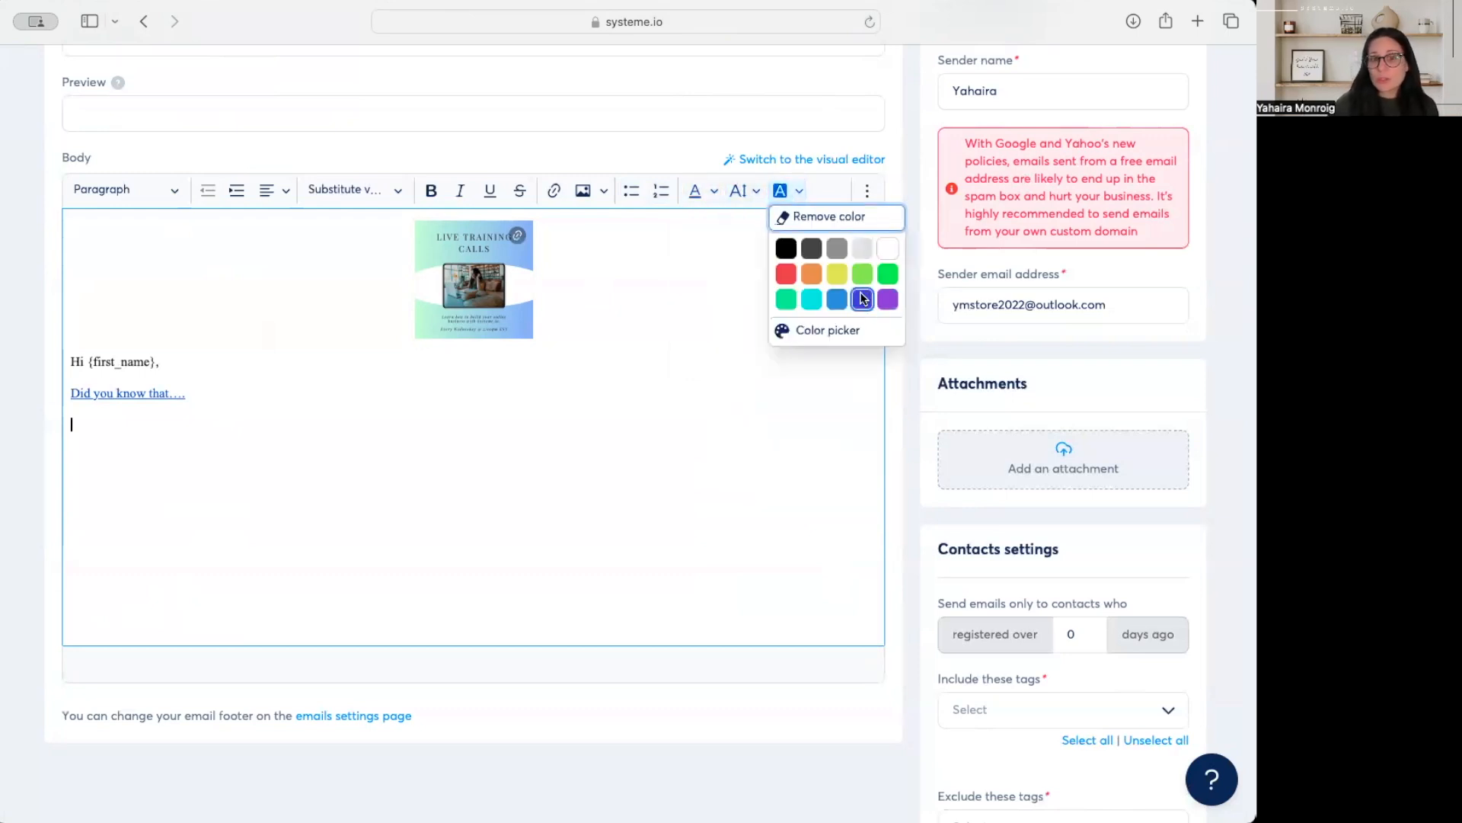
{"action": "left_click", "coordinate": [867, 190]}
{"action": "left_click", "coordinate": [668, 221]}
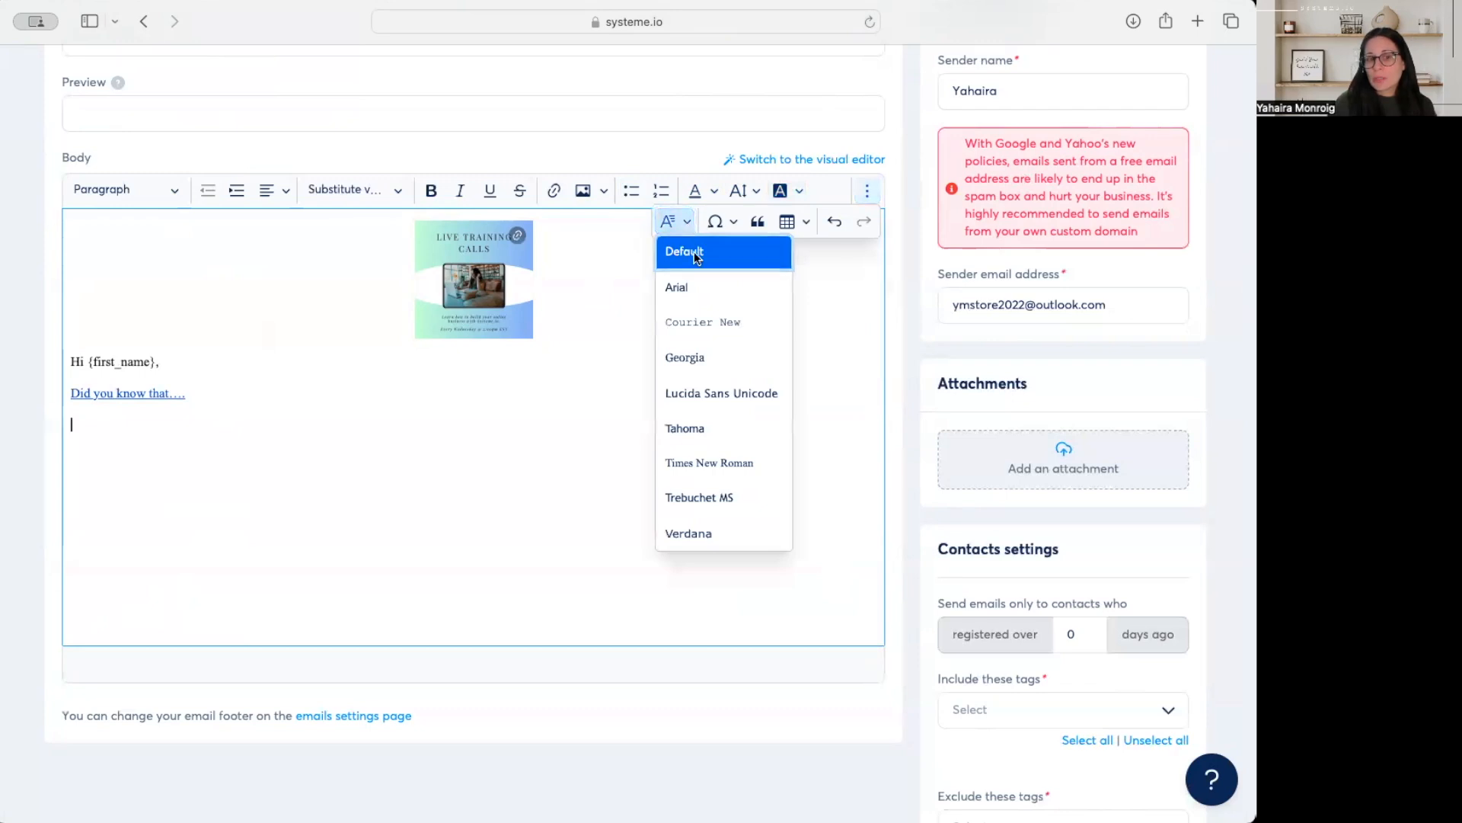
{"action": "left_click", "coordinate": [737, 223]}
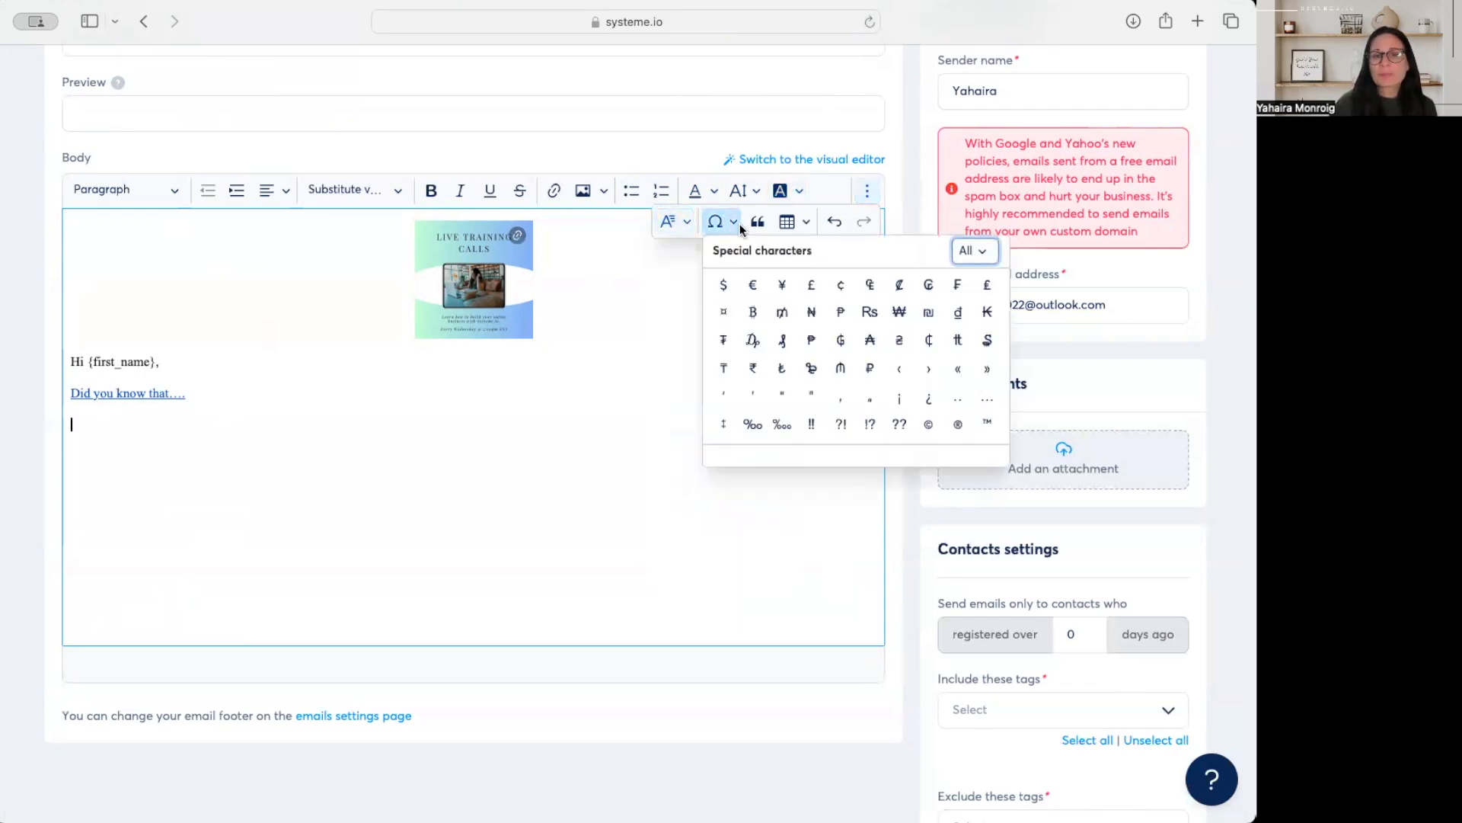
- Insert a table with 8 columns and 4 rows below the "Did you know that…." line
{"action": "left_click", "coordinate": [794, 222]}
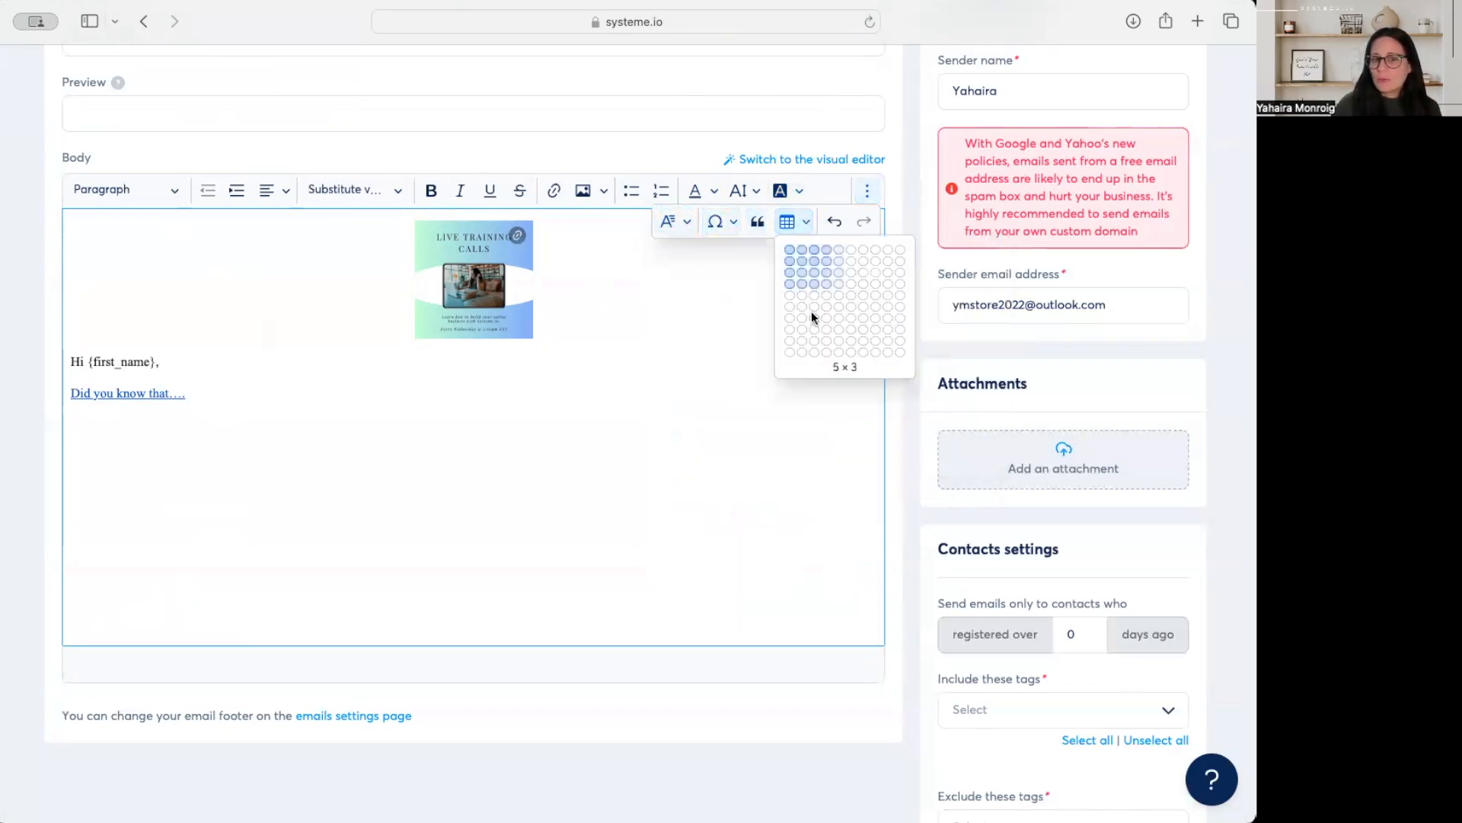
{"action": "left_click", "coordinate": [873, 284]}
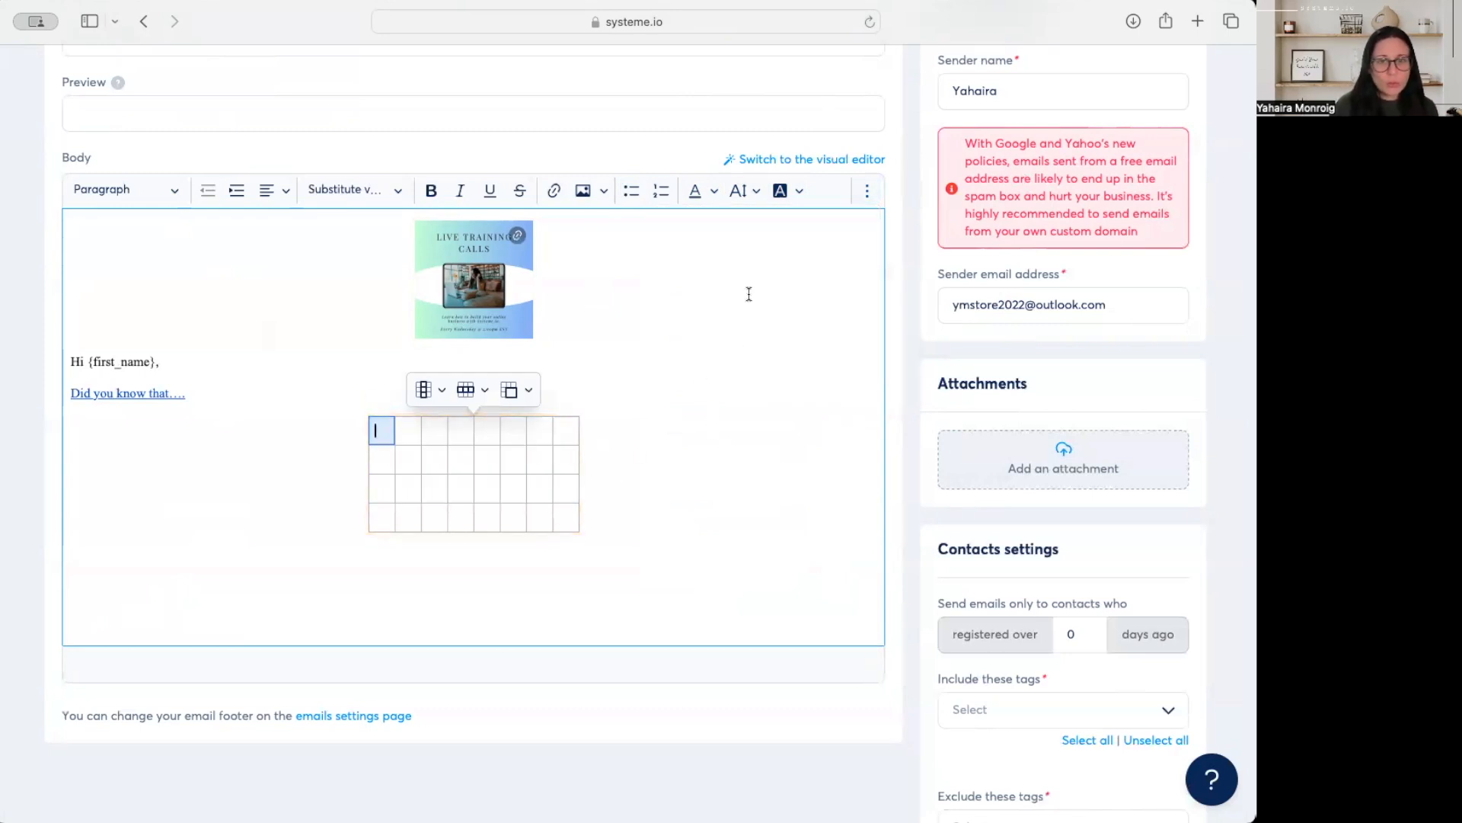
{"action": "left_click", "coordinate": [870, 196]}
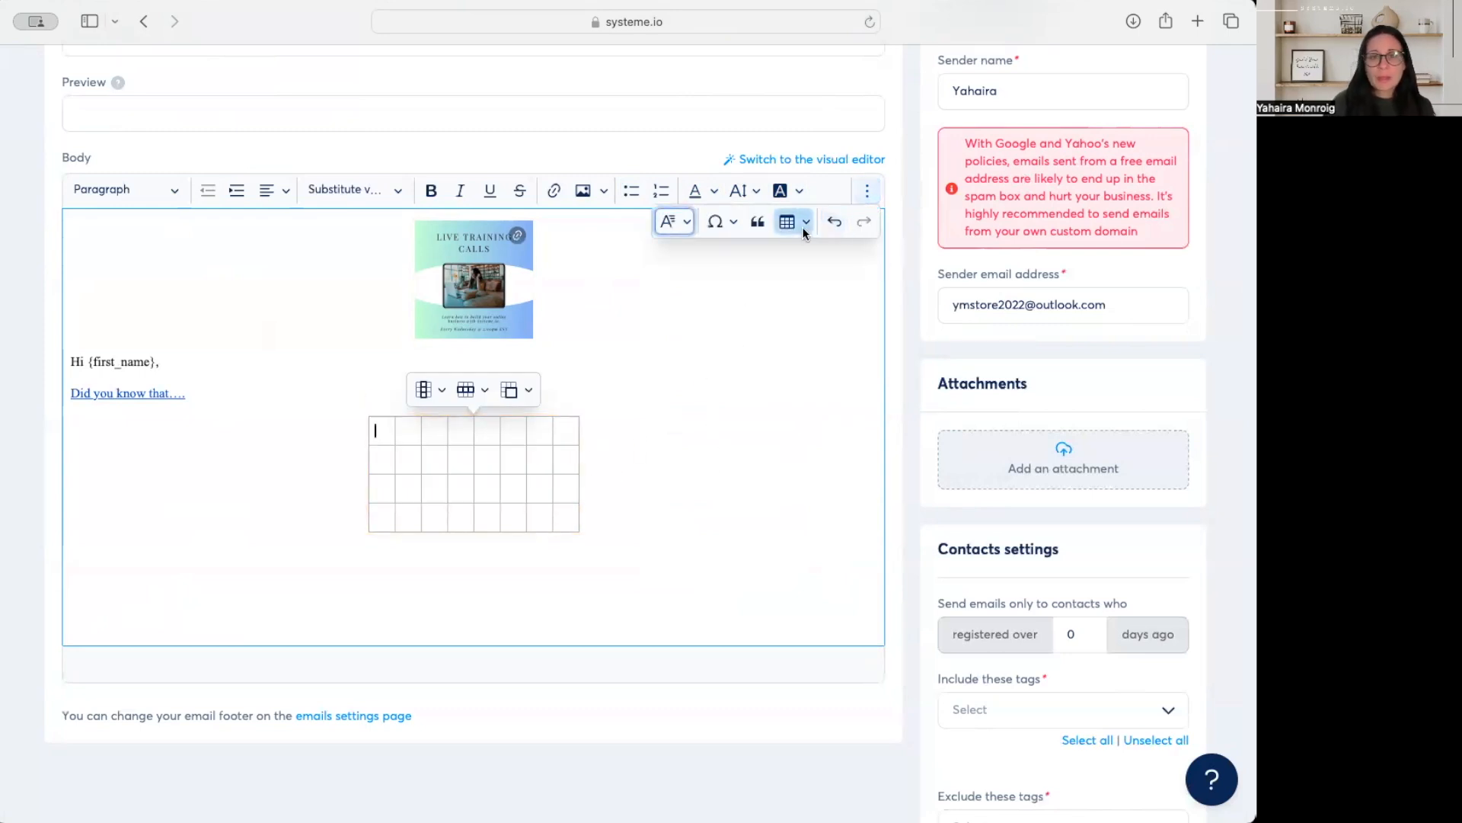
{"action": "left_click", "coordinate": [781, 387]}
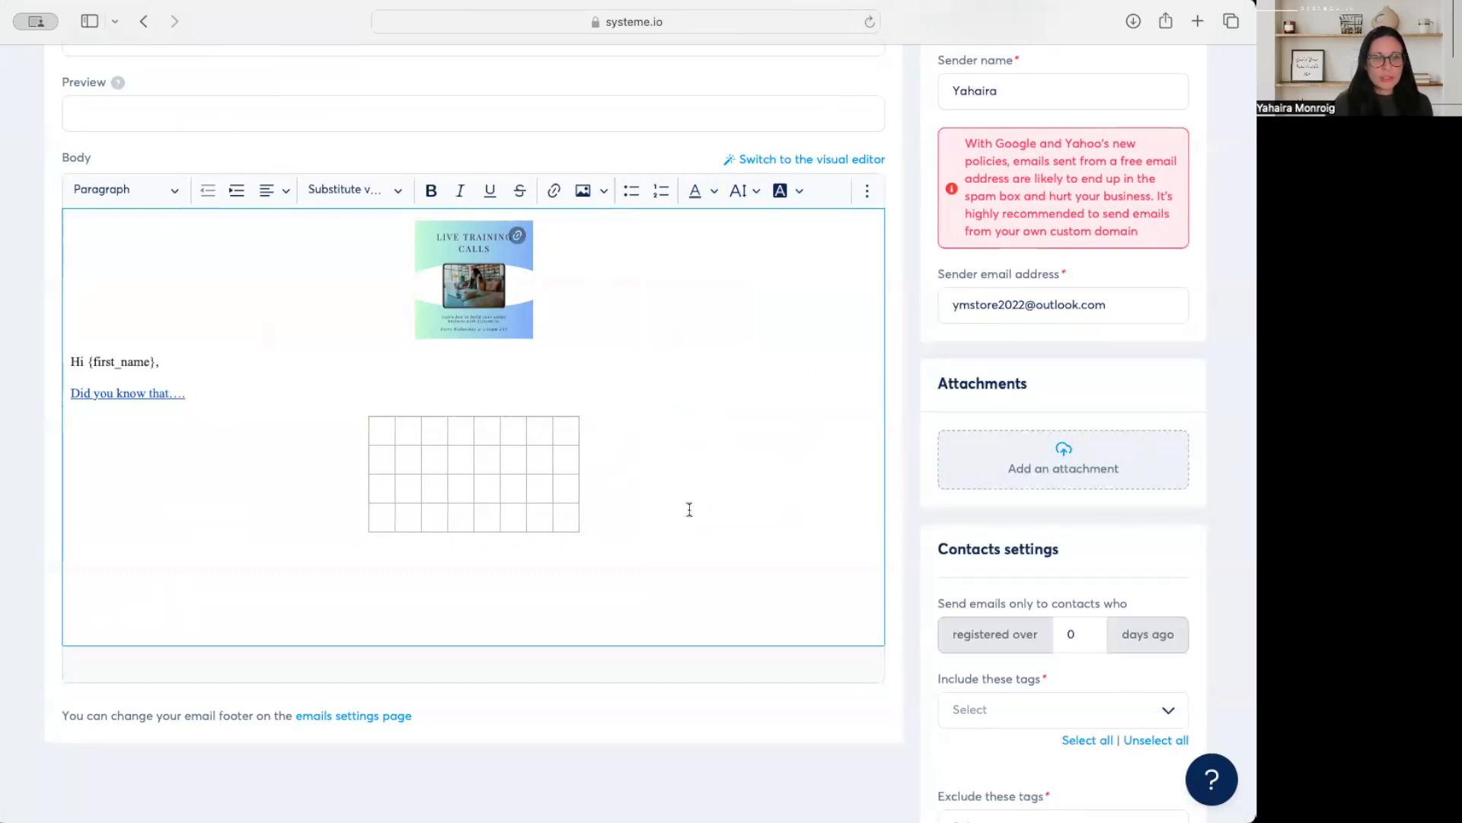
{"action": "scroll", "coordinate": [690, 509], "scroll_direction": "up", "scroll_amount": 2}
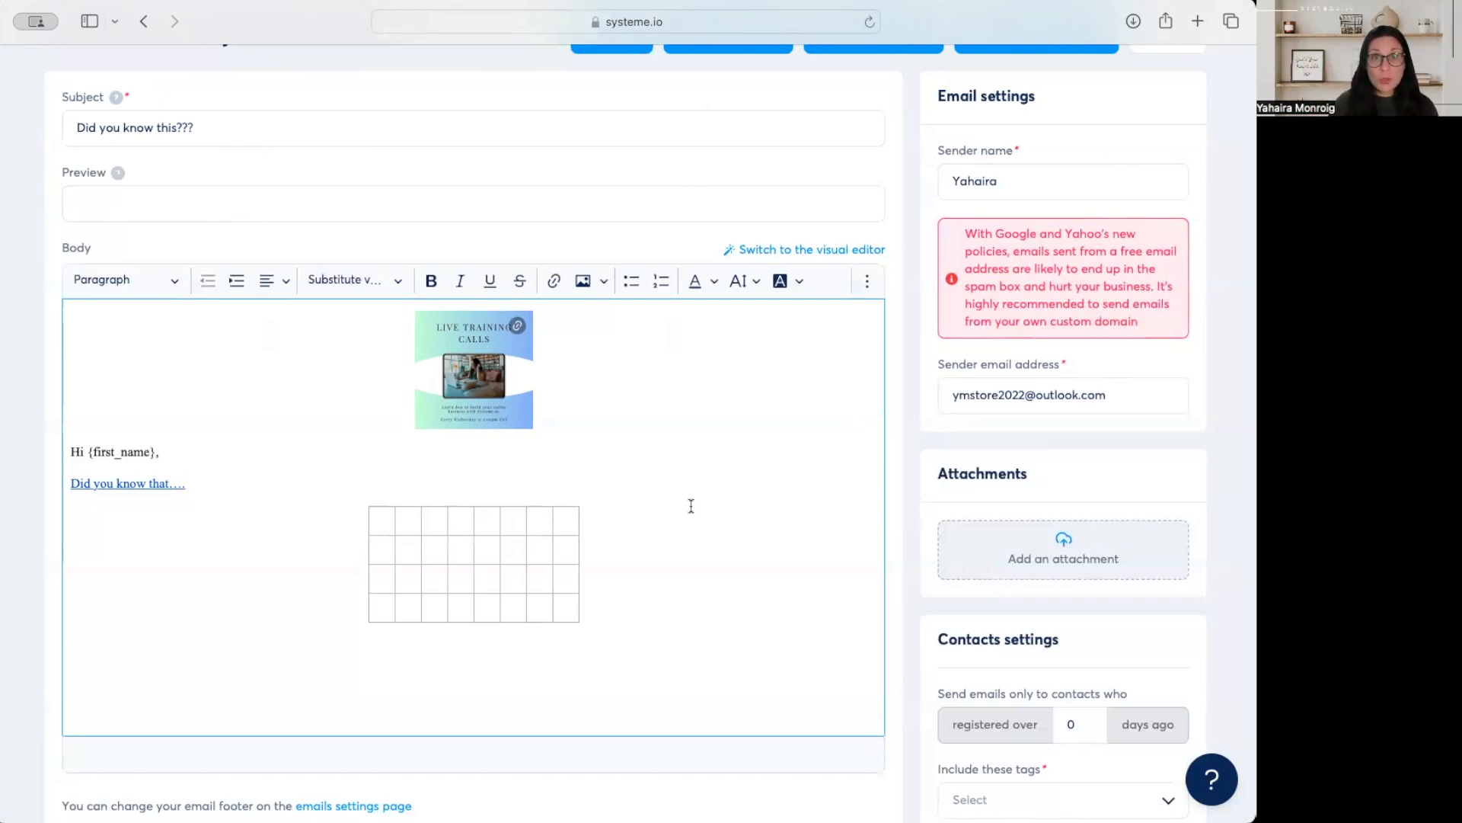
{"action": "scroll", "coordinate": [265, 587], "scroll_direction": "down", "scroll_amount": 3}
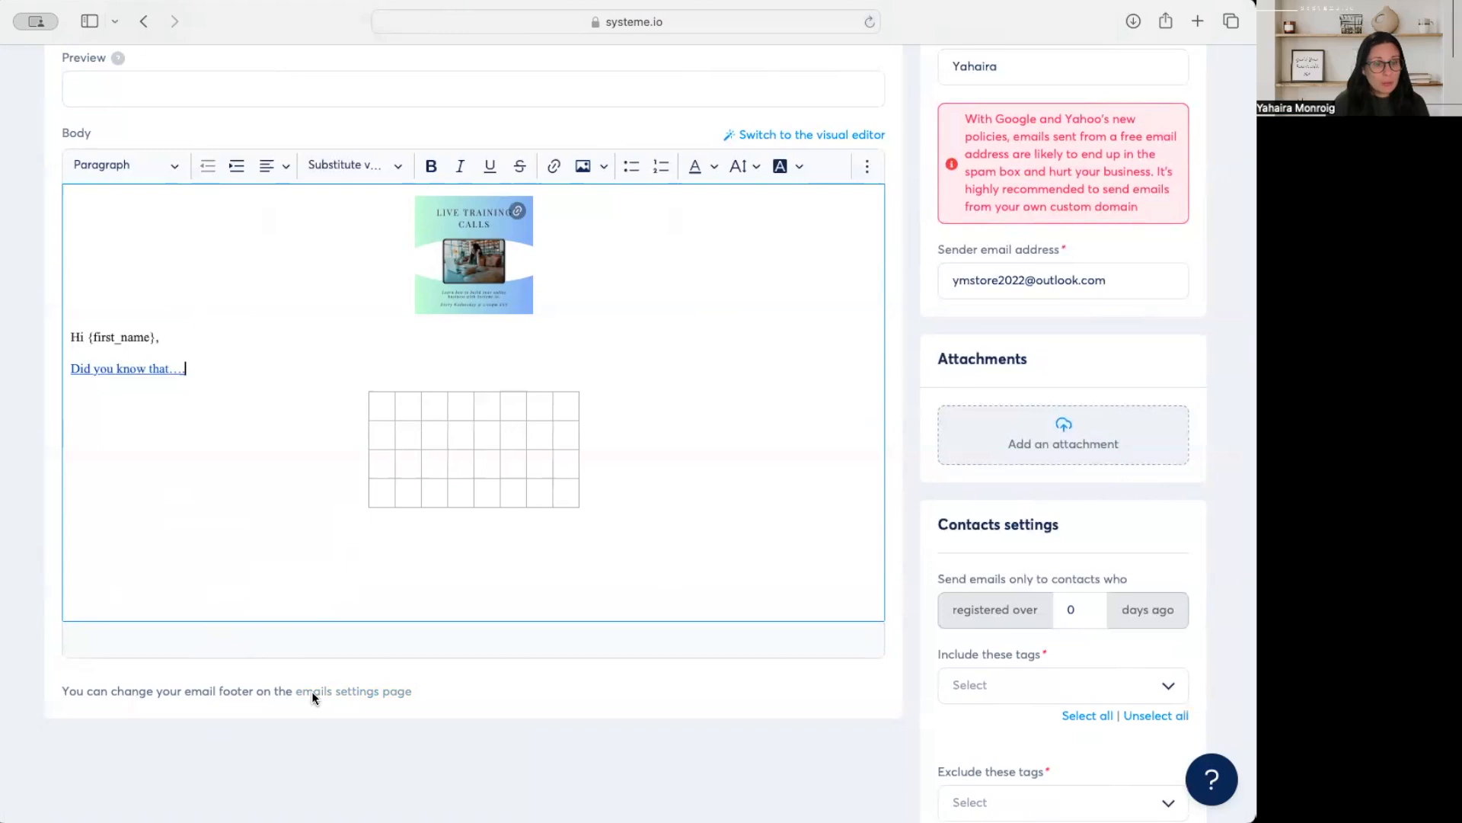
{"action": "left_click", "coordinate": [382, 692]}
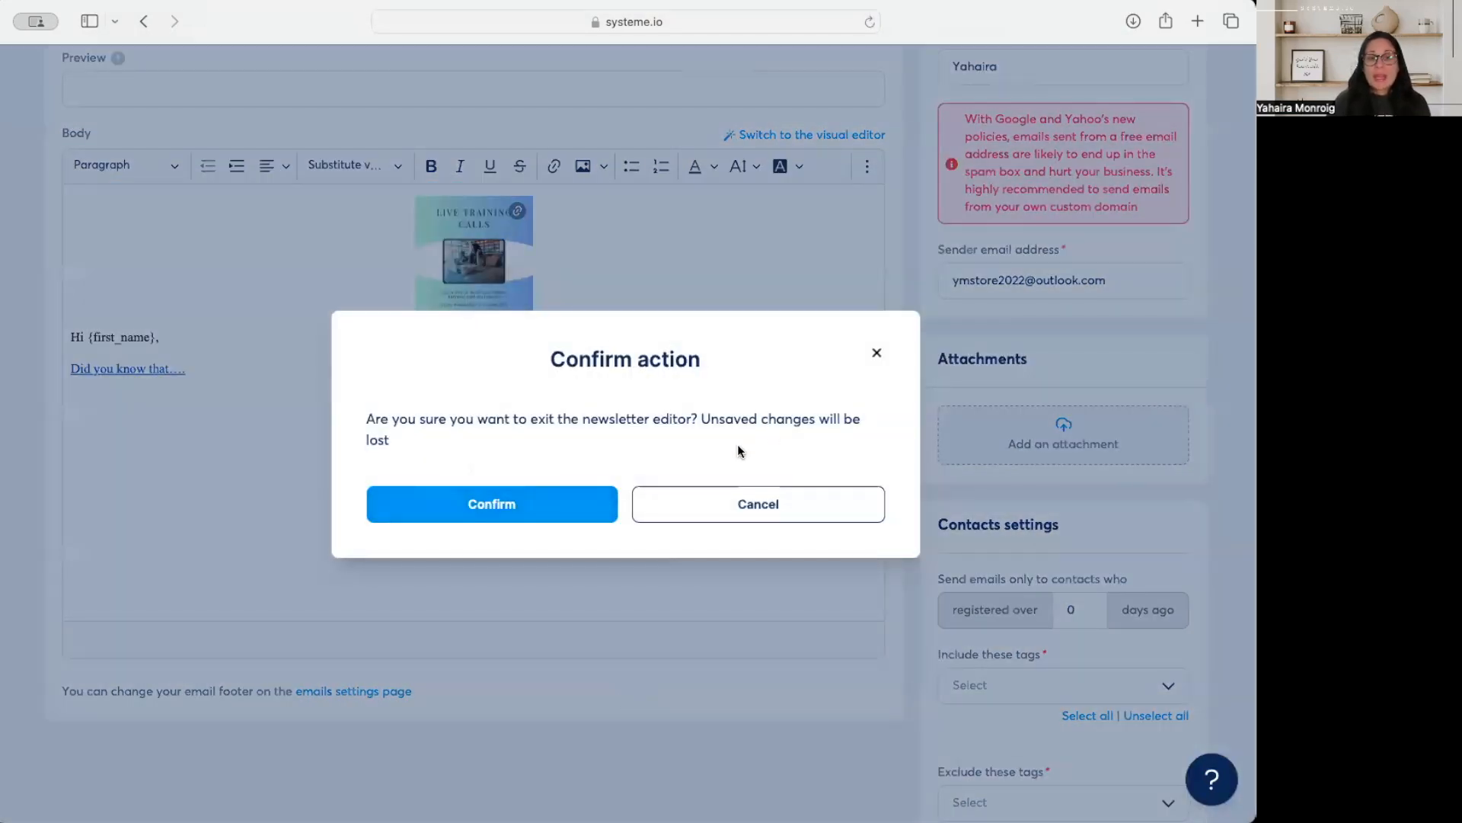
{"action": "left_click", "coordinate": [876, 352]}
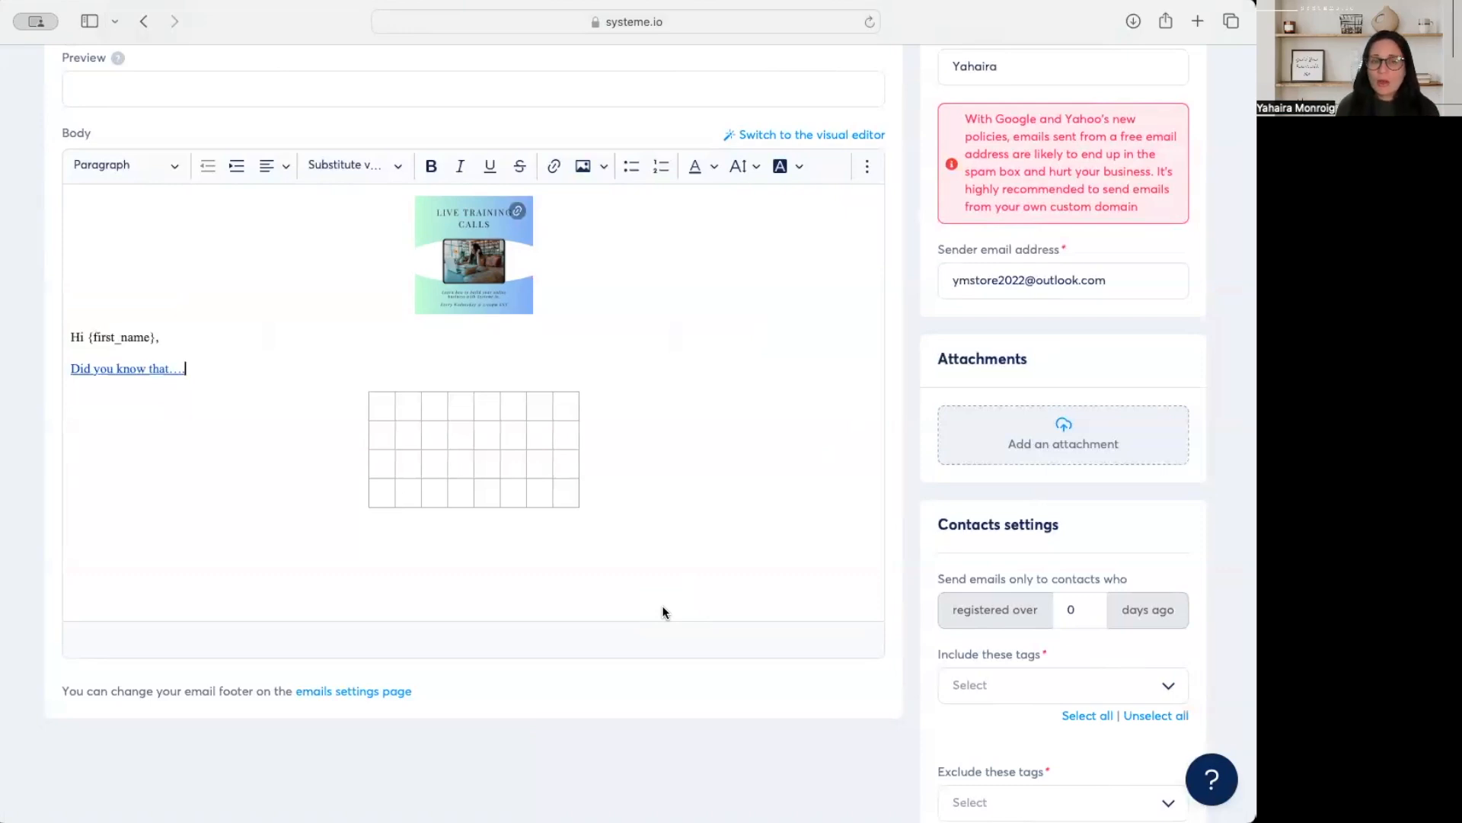
- Examine the newsletter's sender name, sender email address and attachment settings
{"action": "scroll", "coordinate": [666, 597], "scroll_direction": "up", "scroll_amount": 5}
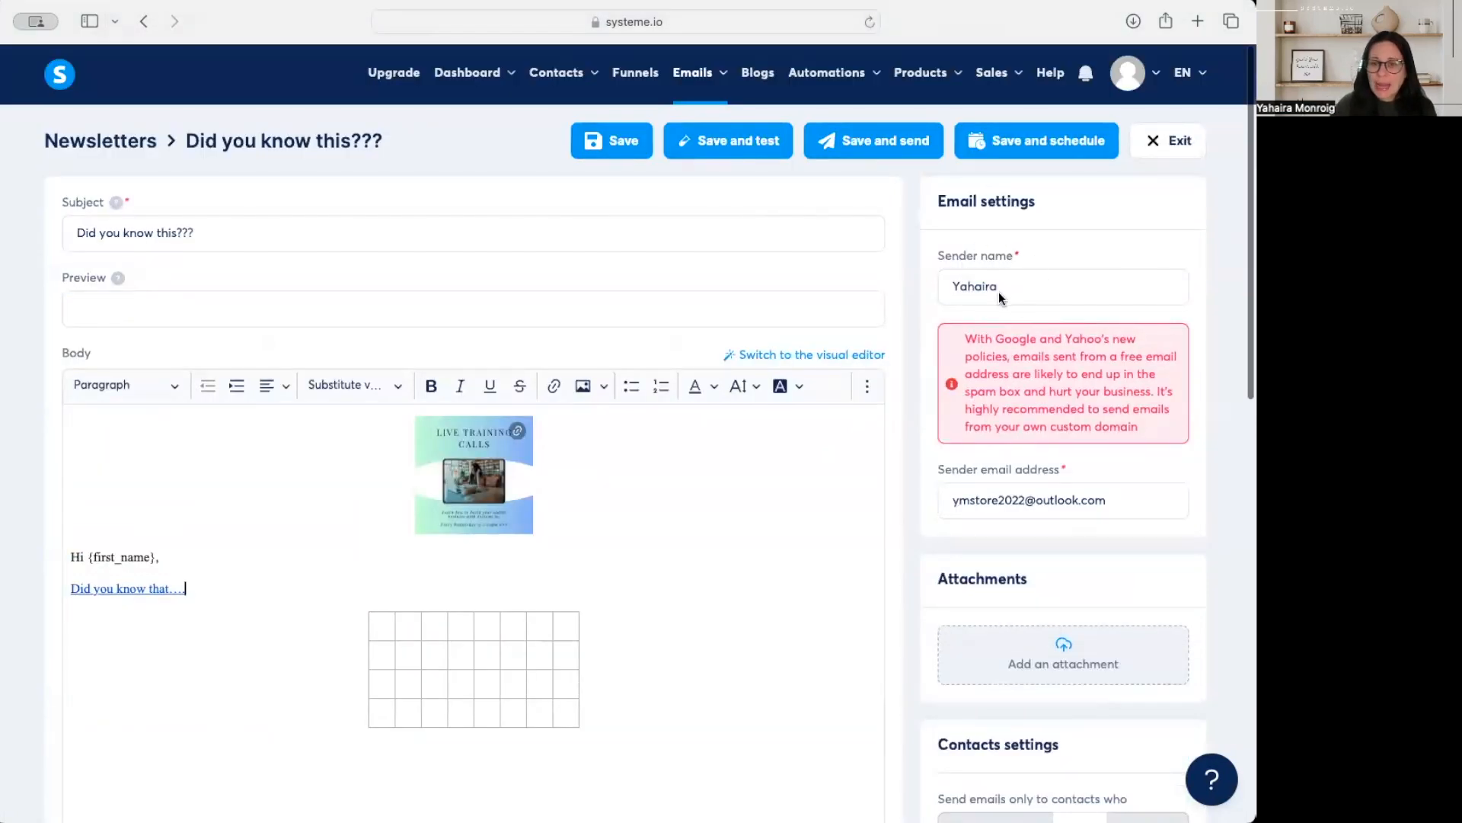
{"action": "scroll", "coordinate": [1034, 420], "scroll_direction": "down", "scroll_amount": 2}
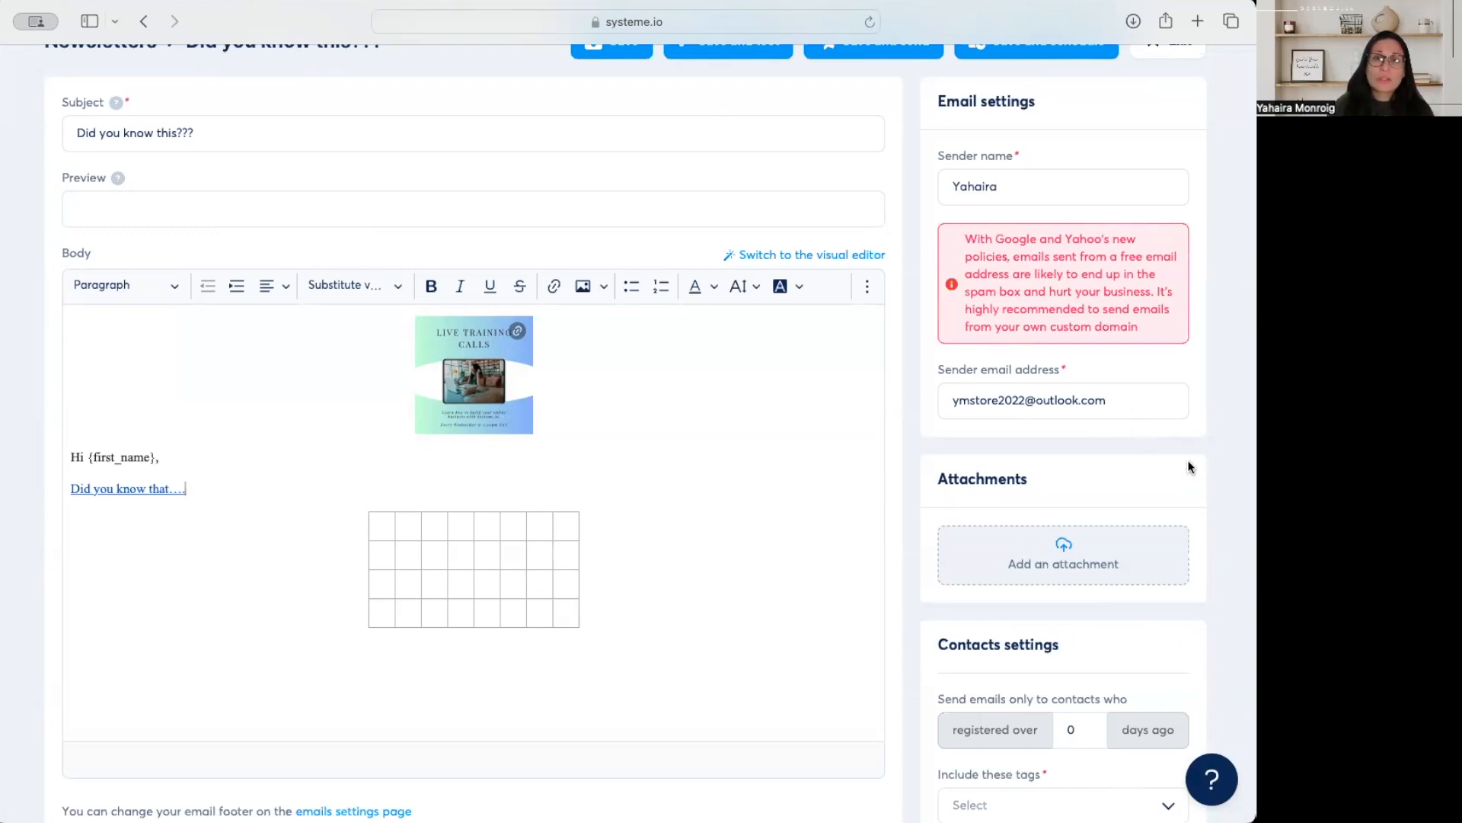
{"action": "scroll", "coordinate": [1191, 467], "scroll_direction": "down", "scroll_amount": 2}
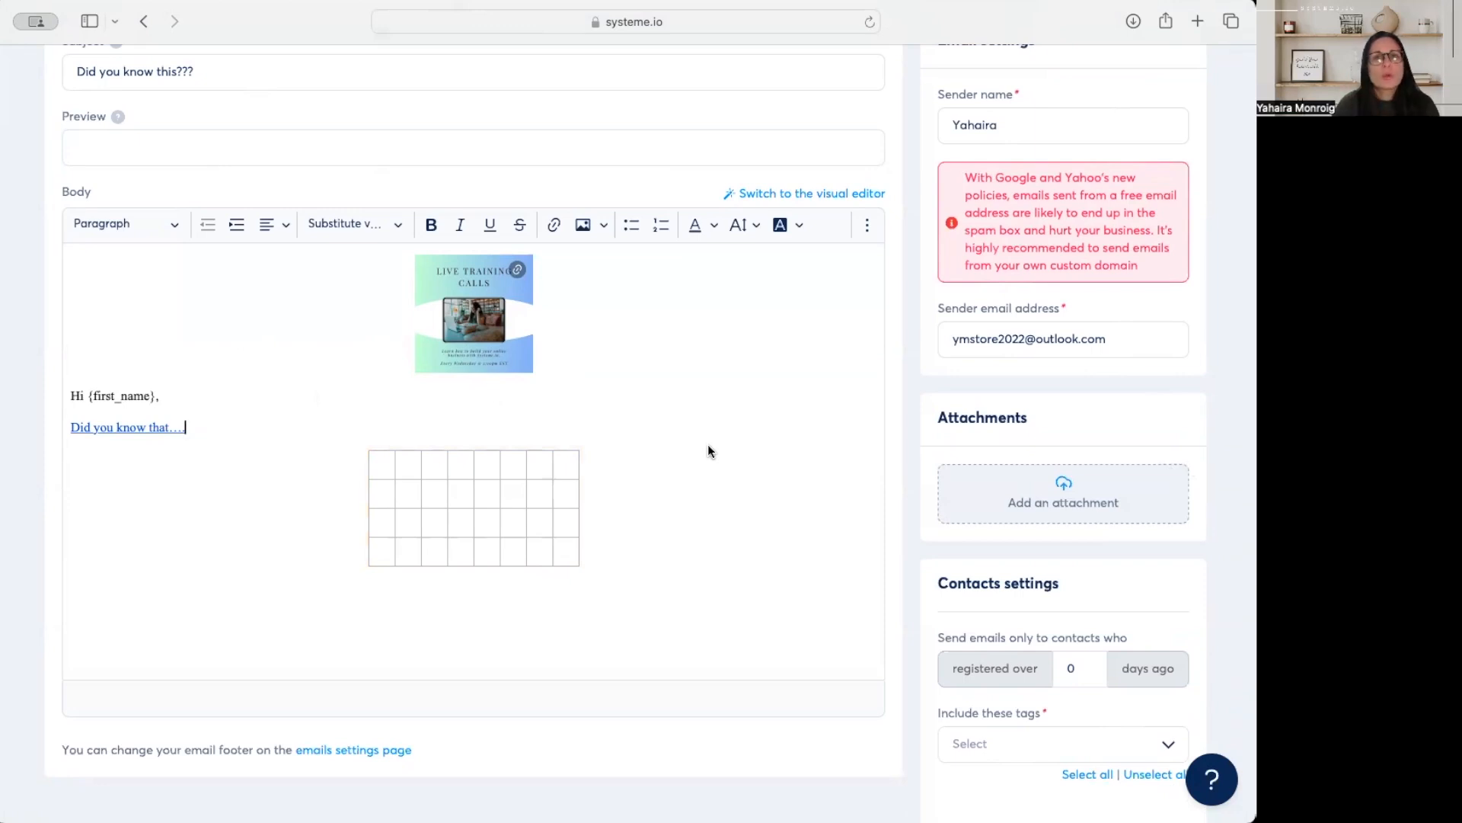
{"action": "left_click", "coordinate": [1063, 499]}
{"action": "left_click", "coordinate": [895, 616]}
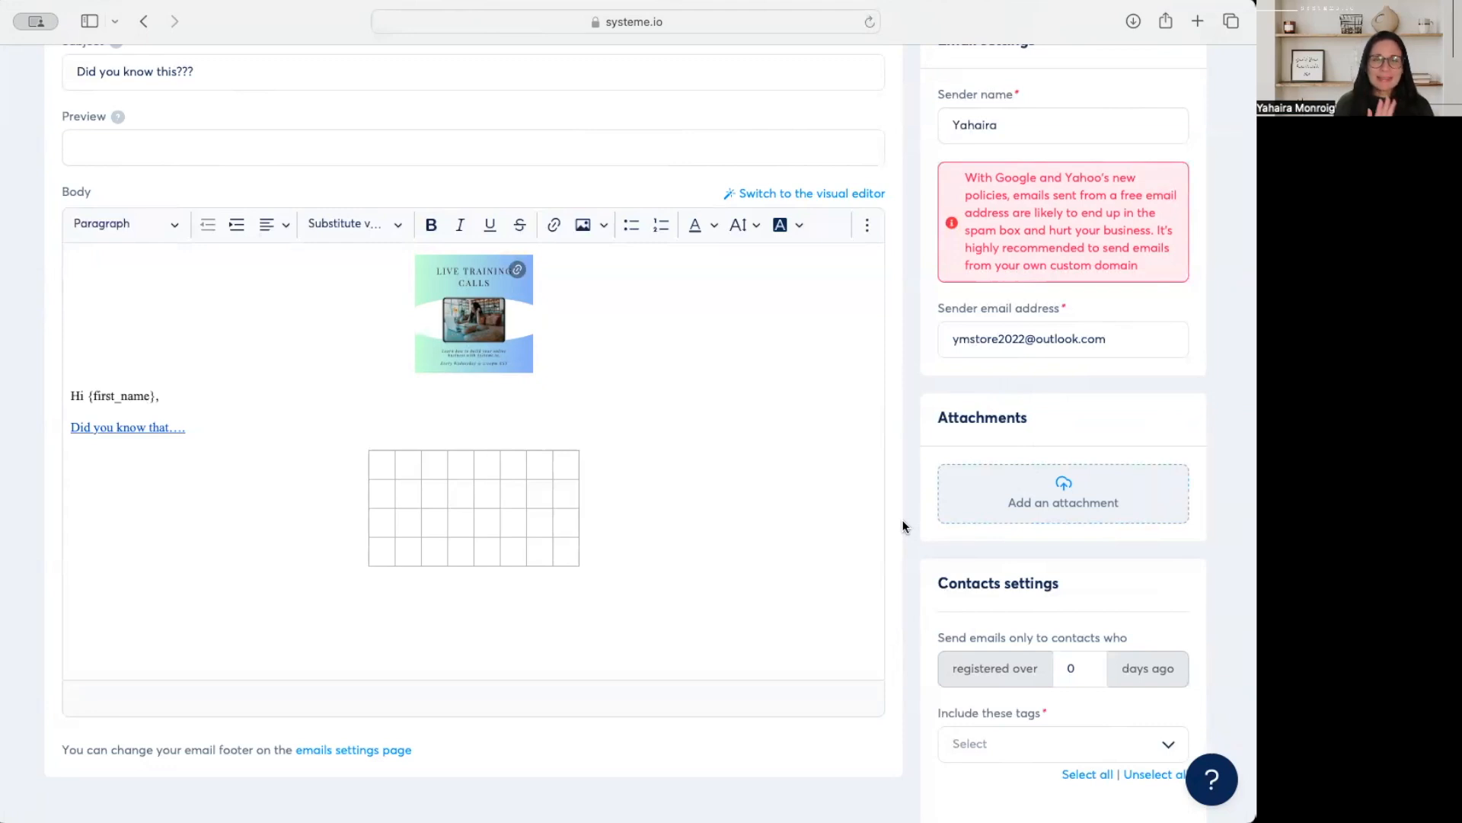
- Limit the recipients to contacts registered over 7 days ago who have the tag Best E-Book Ever
{"action": "scroll", "coordinate": [1166, 560], "scroll_direction": "down", "scroll_amount": 5}
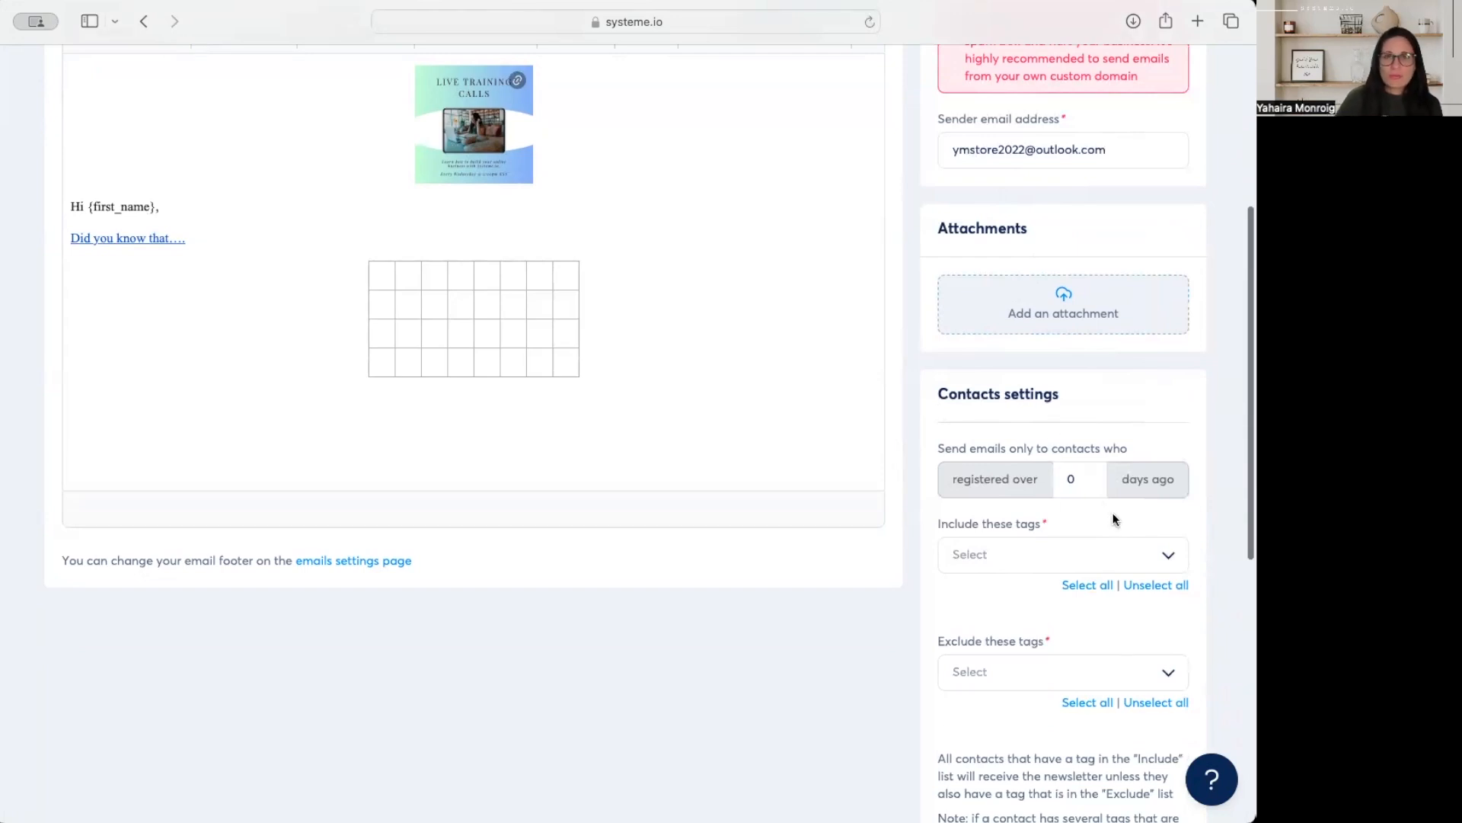
{"action": "scroll", "coordinate": [1100, 554], "scroll_direction": "down", "scroll_amount": 2}
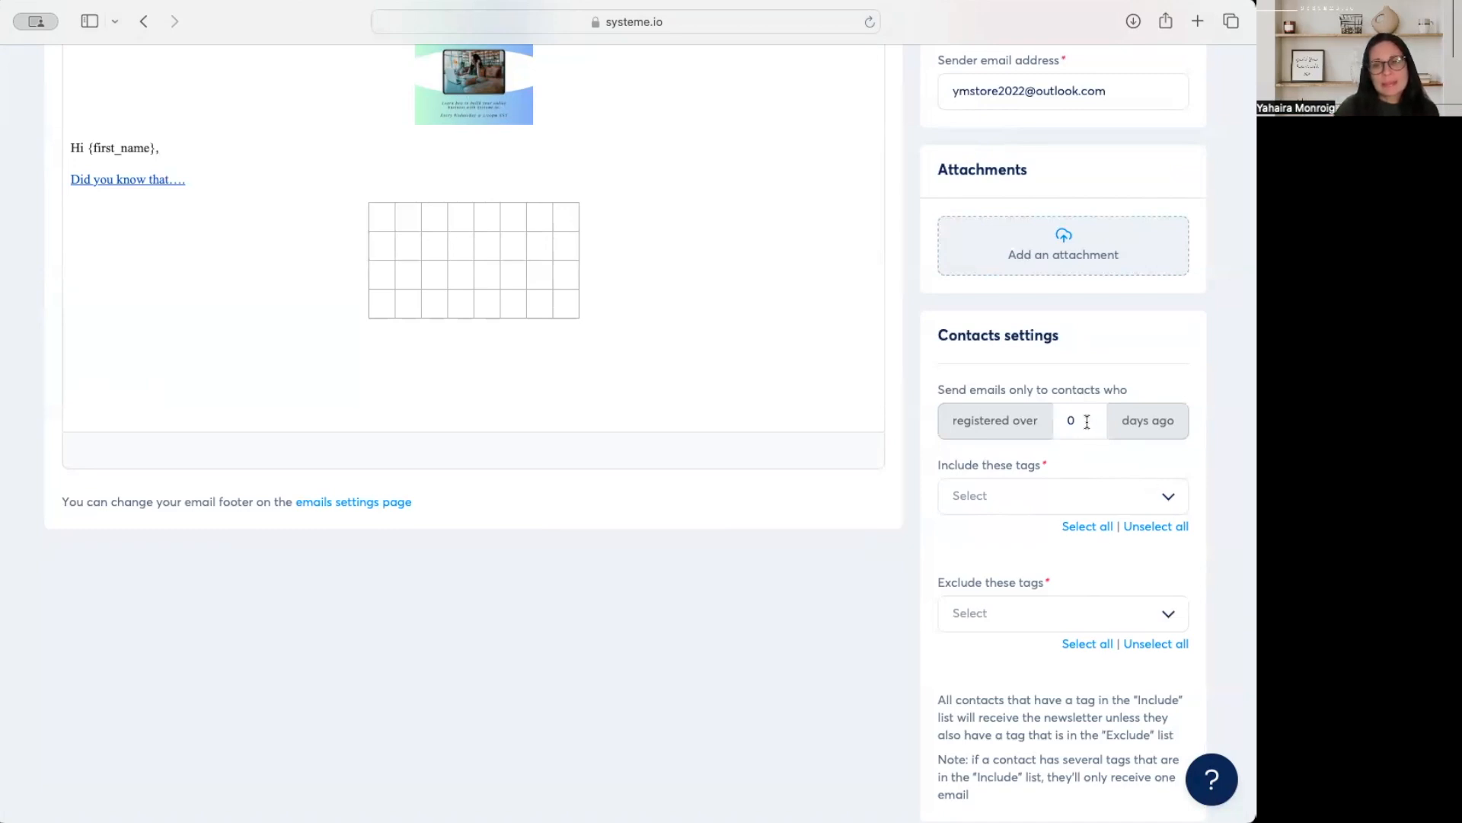
{"action": "left_click_drag", "start_coordinate": [1082, 425], "coordinate": [1060, 420]}
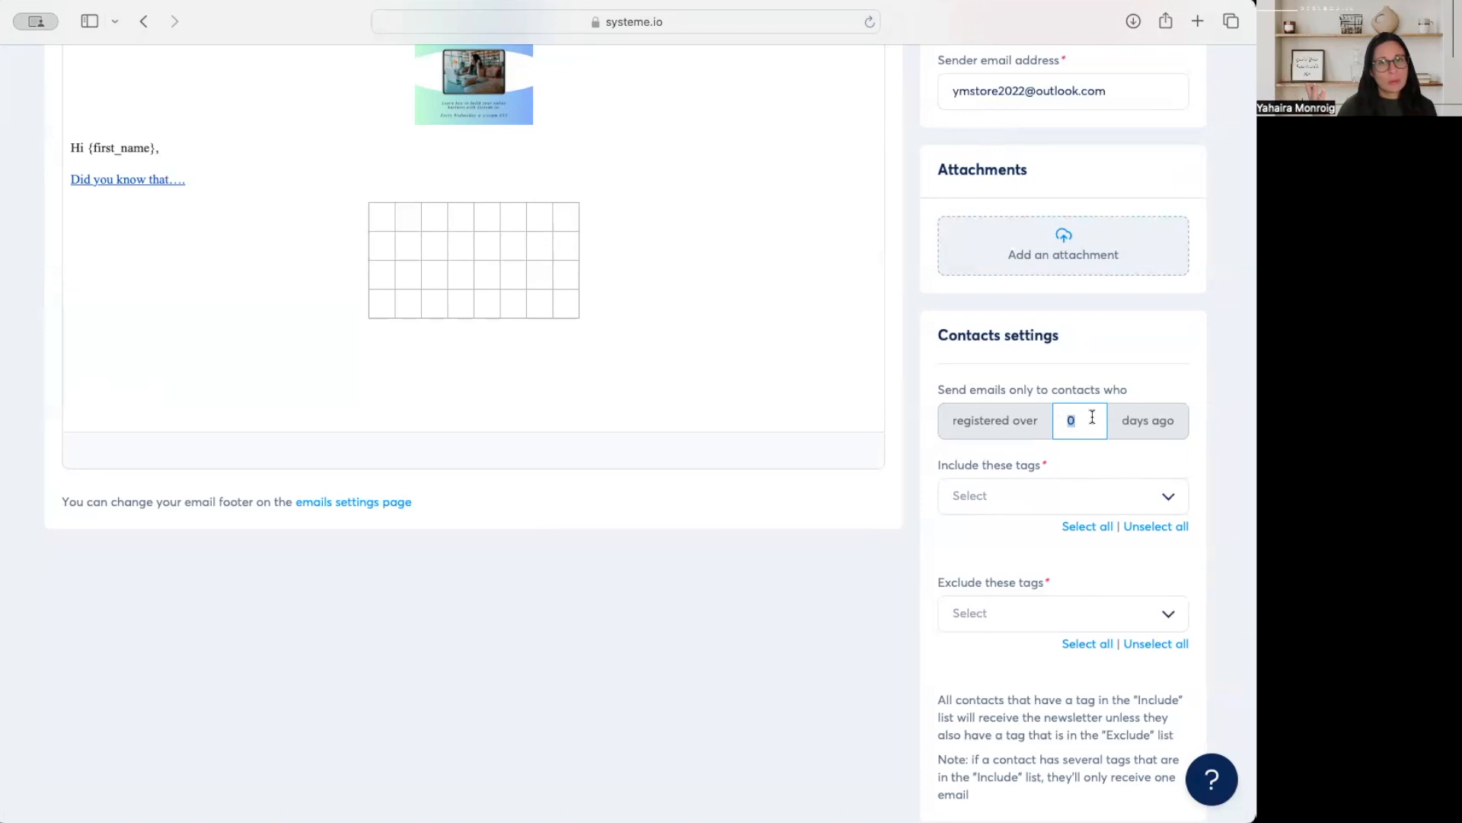
{"action": "type", "text": "7"}
{"action": "left_click", "coordinate": [1199, 445]}
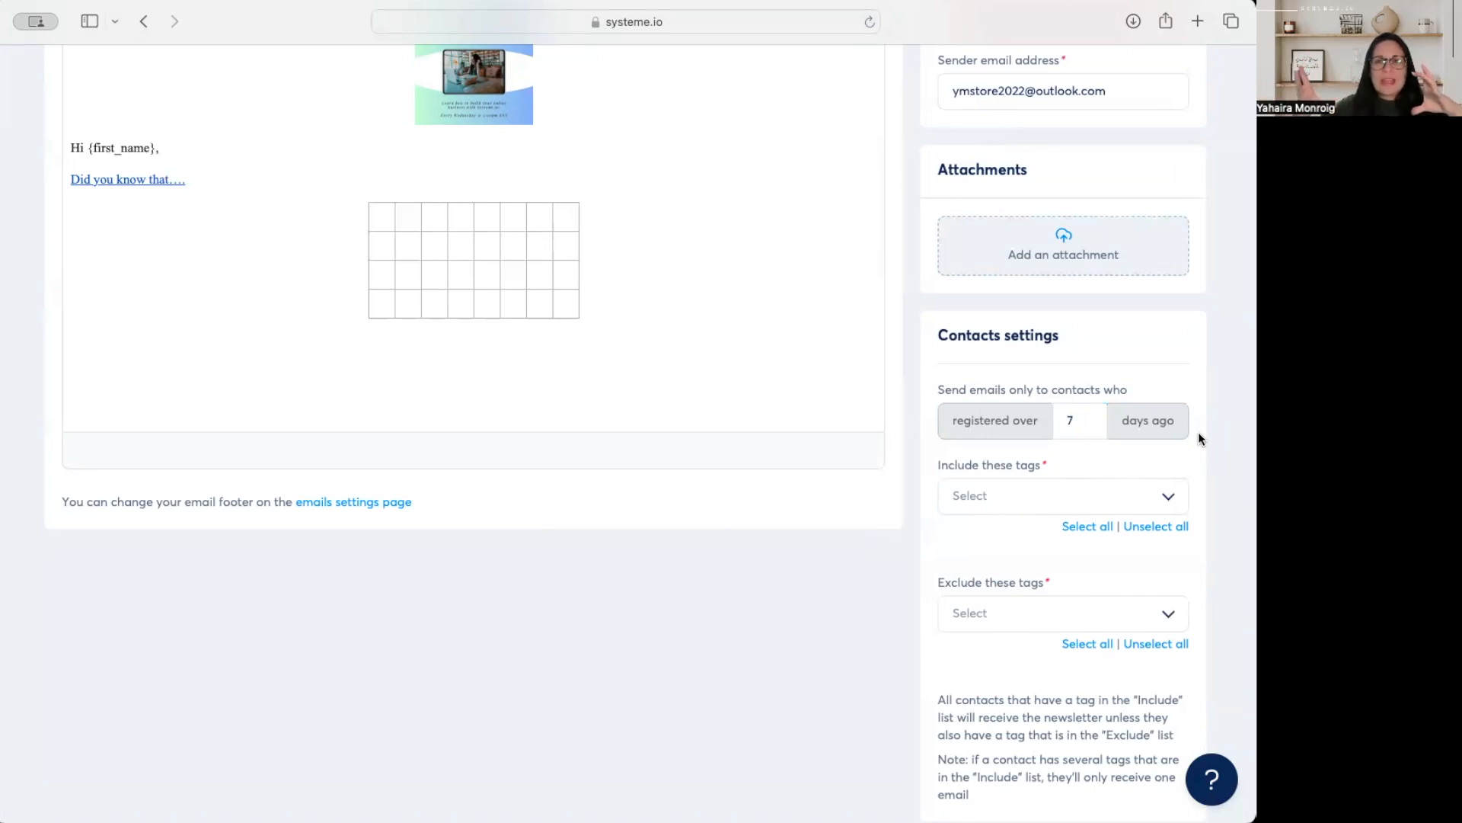
{"action": "left_click", "coordinate": [1178, 502]}
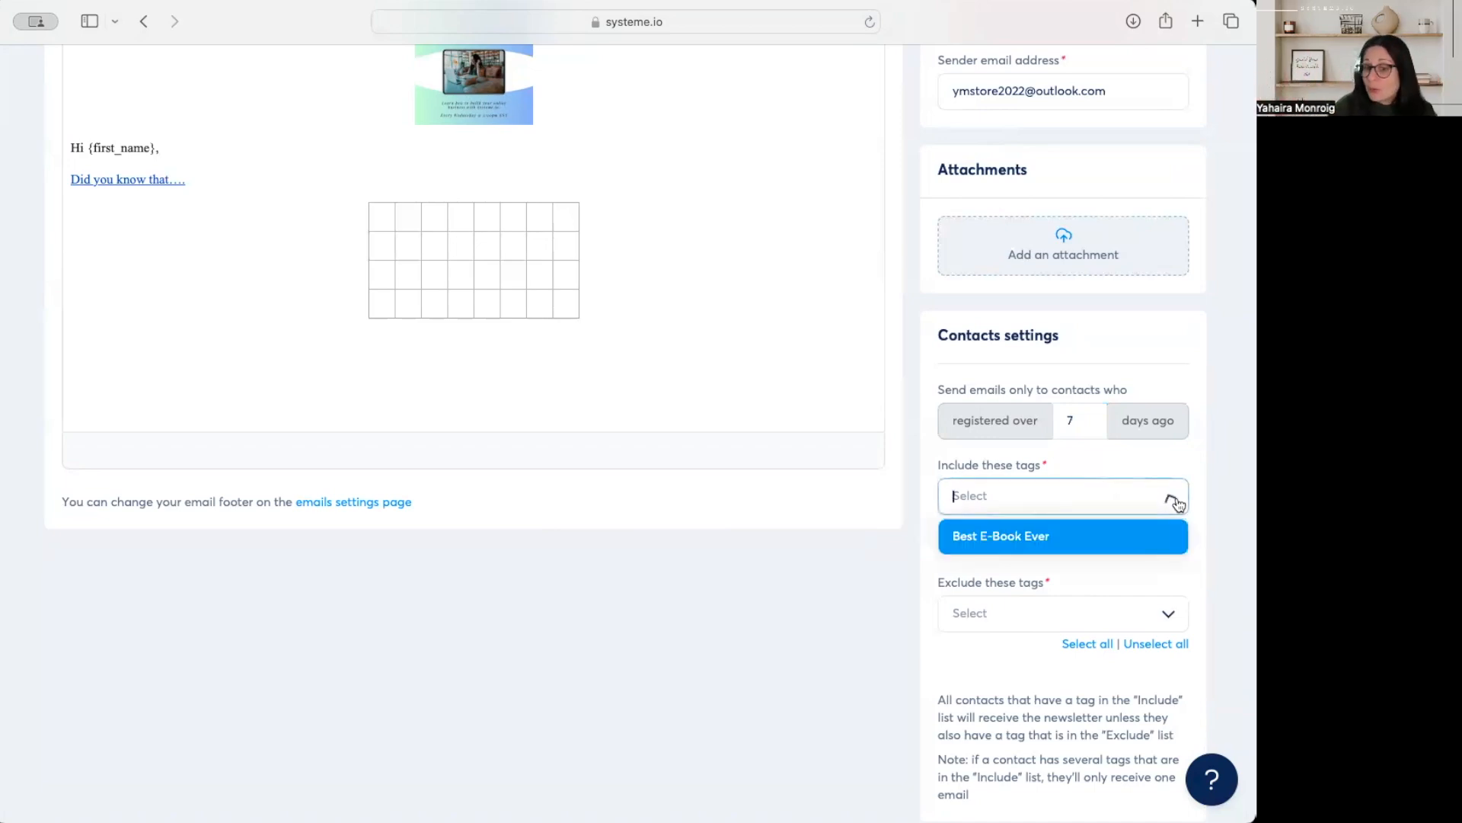
{"action": "left_click", "coordinate": [1226, 482]}
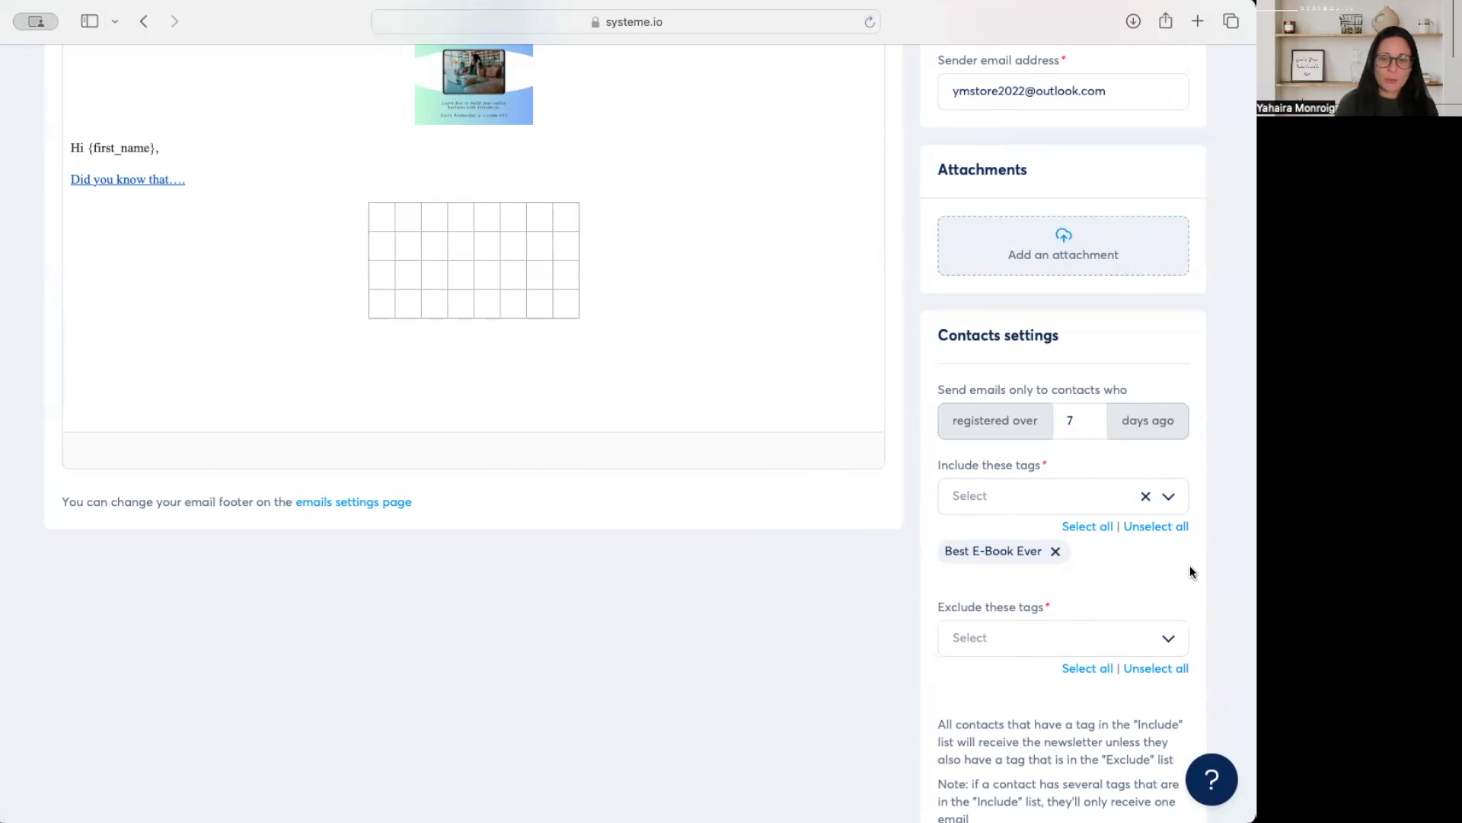
- Examine the exclude tags choices and the available personalization substitutes without excluding any tag
{"action": "scroll", "coordinate": [1013, 371], "scroll_direction": "down", "scroll_amount": 3}
{"action": "left_click", "coordinate": [1034, 400]}
{"action": "left_click", "coordinate": [1169, 408]}
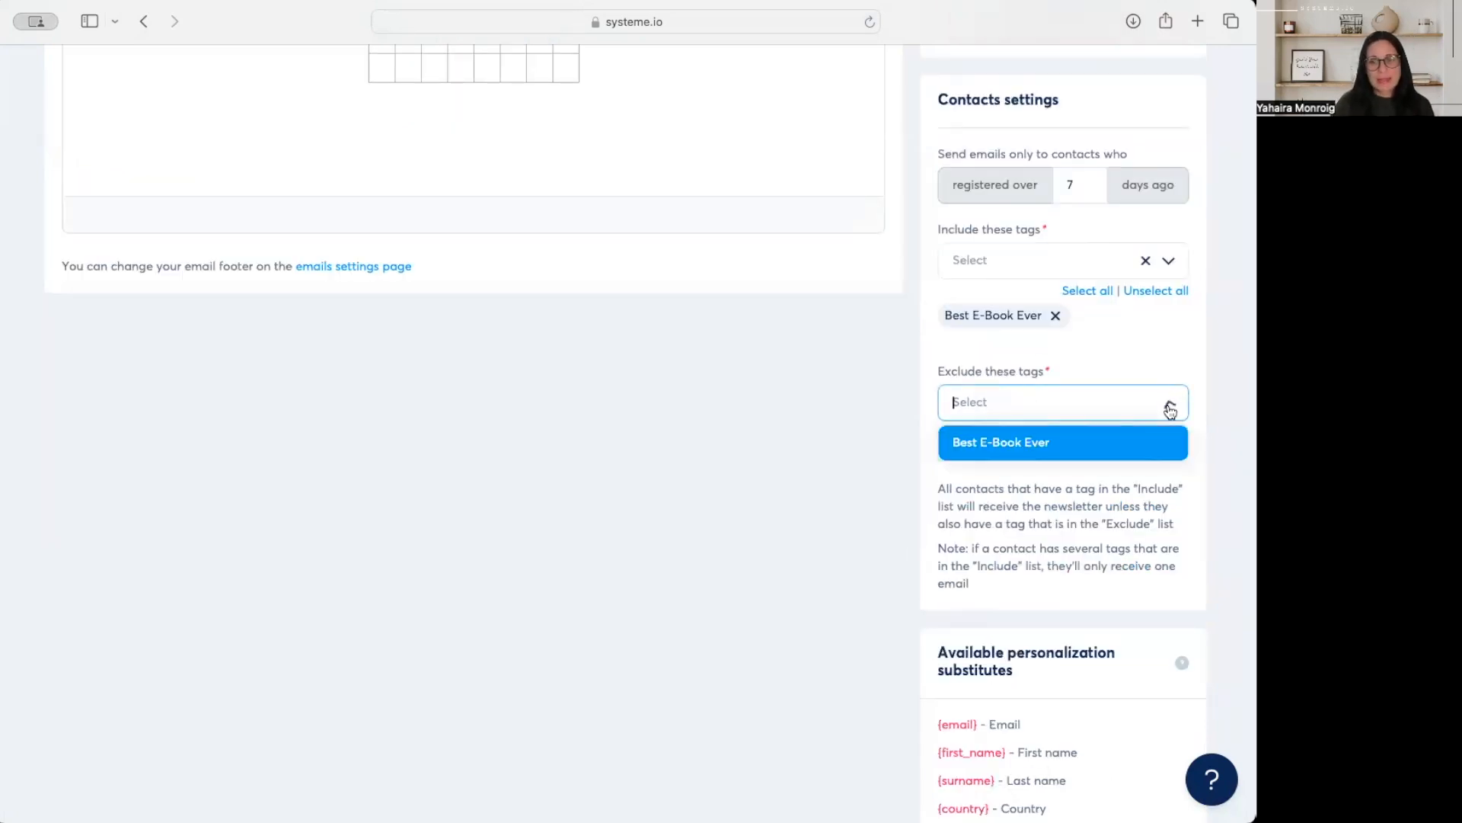
{"action": "left_click", "coordinate": [1057, 543]}
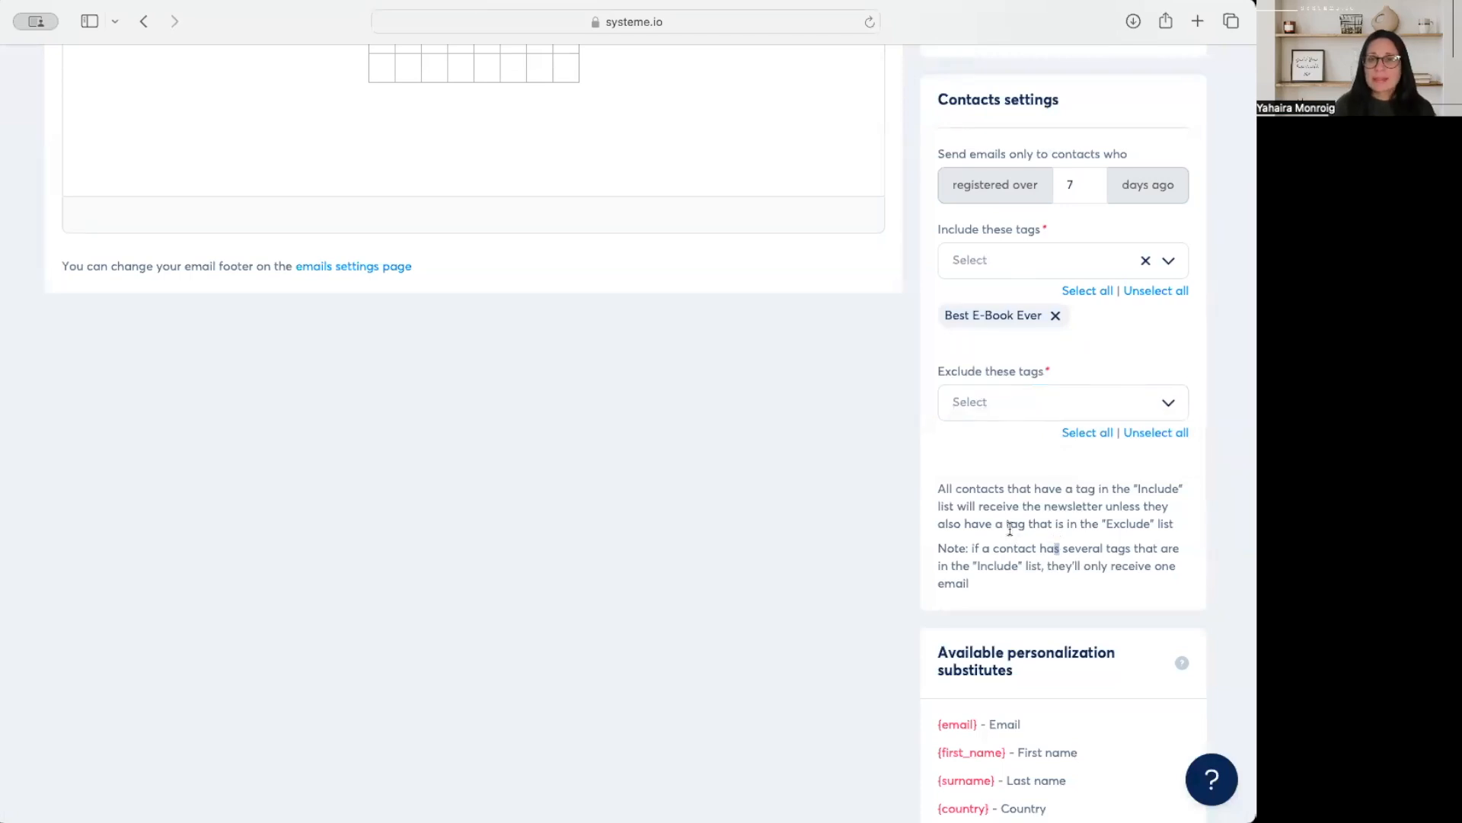
{"action": "scroll", "coordinate": [1012, 523], "scroll_direction": "down", "scroll_amount": 3}
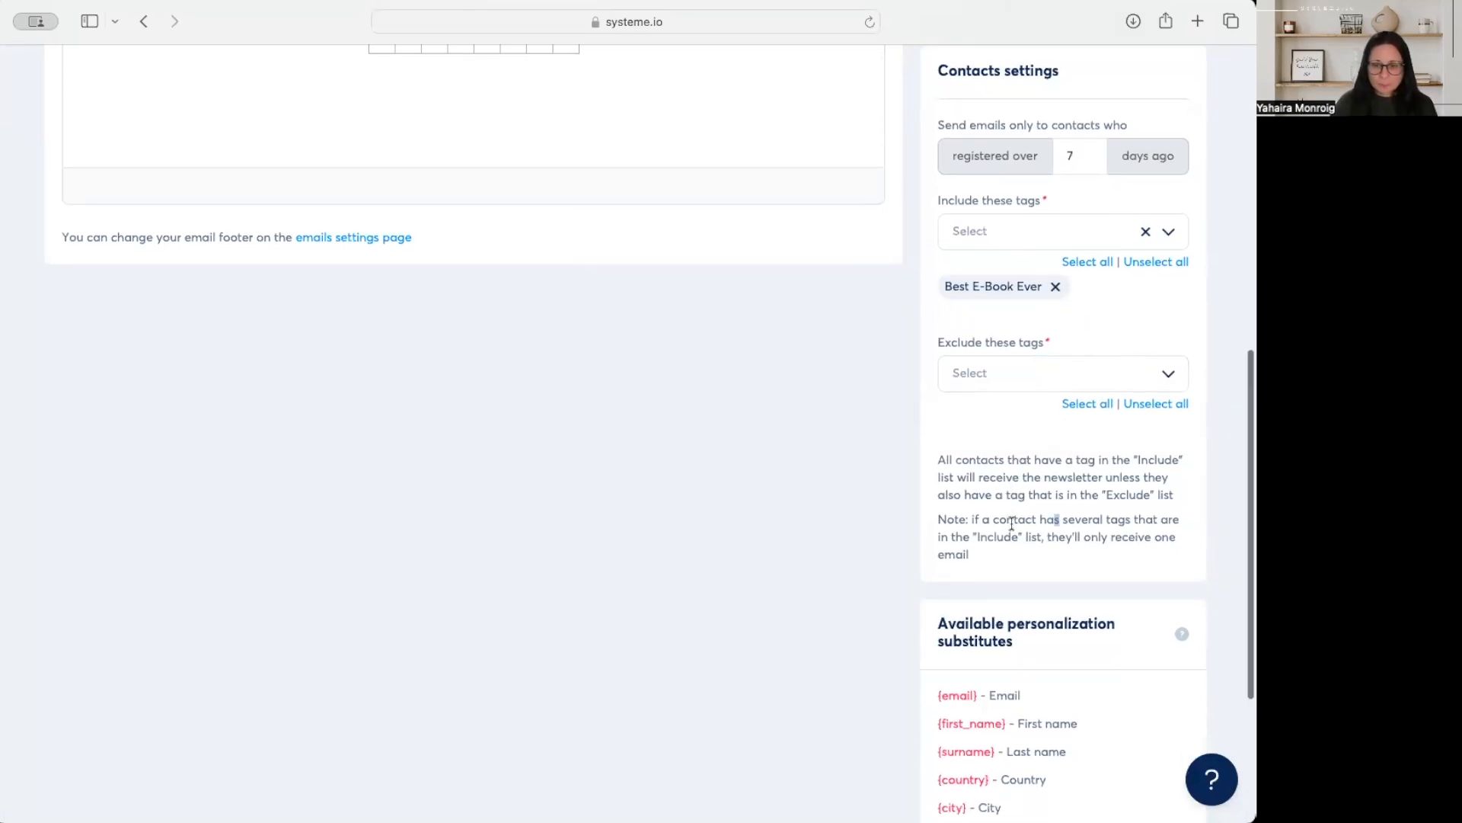
{"action": "scroll", "coordinate": [1012, 522], "scroll_direction": "down", "scroll_amount": 4}
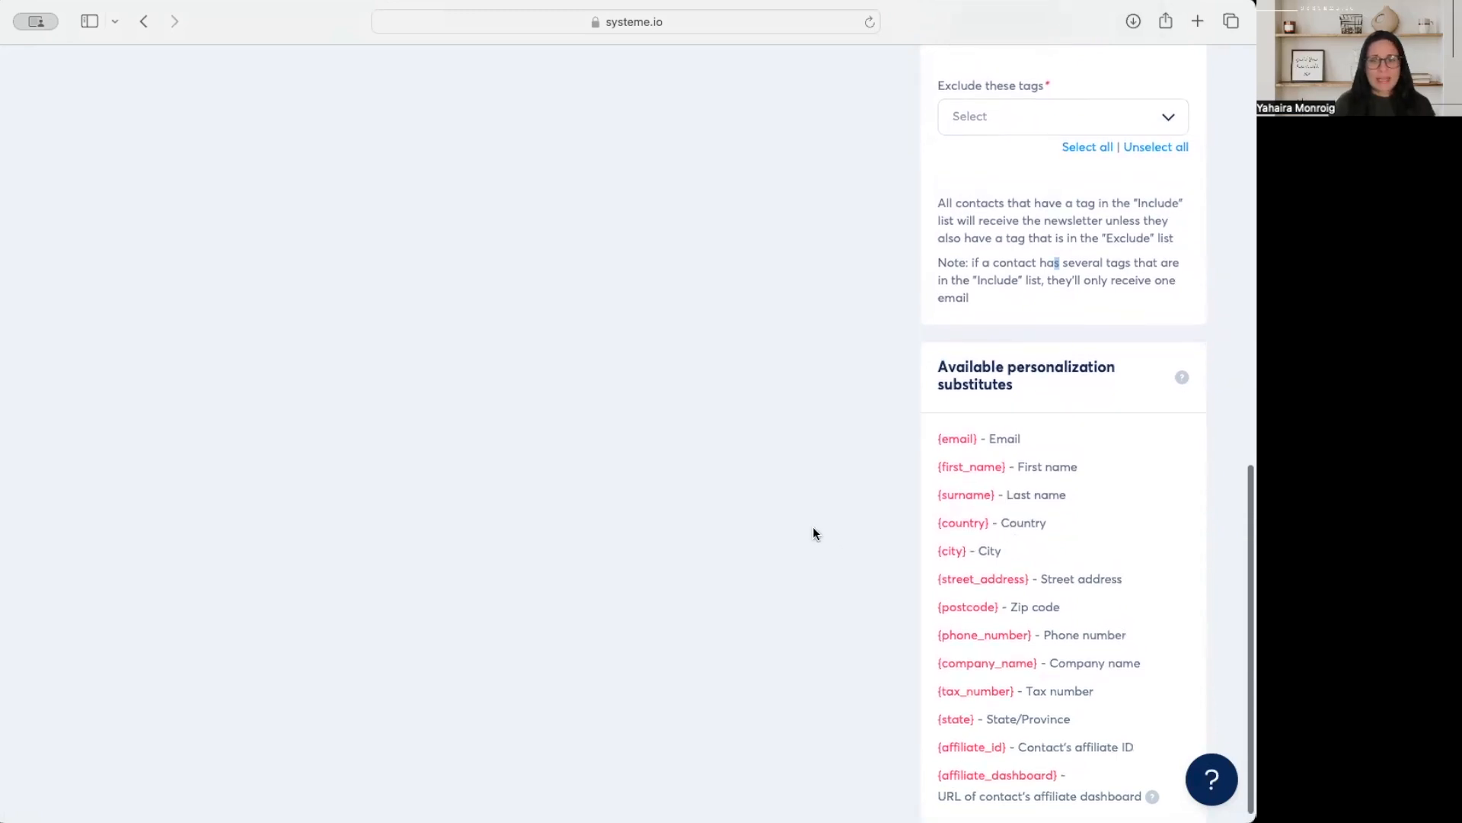
- Save the newsletter with its current content and contacts settings
{"action": "scroll", "coordinate": [814, 533], "scroll_direction": "up", "scroll_amount": 15}
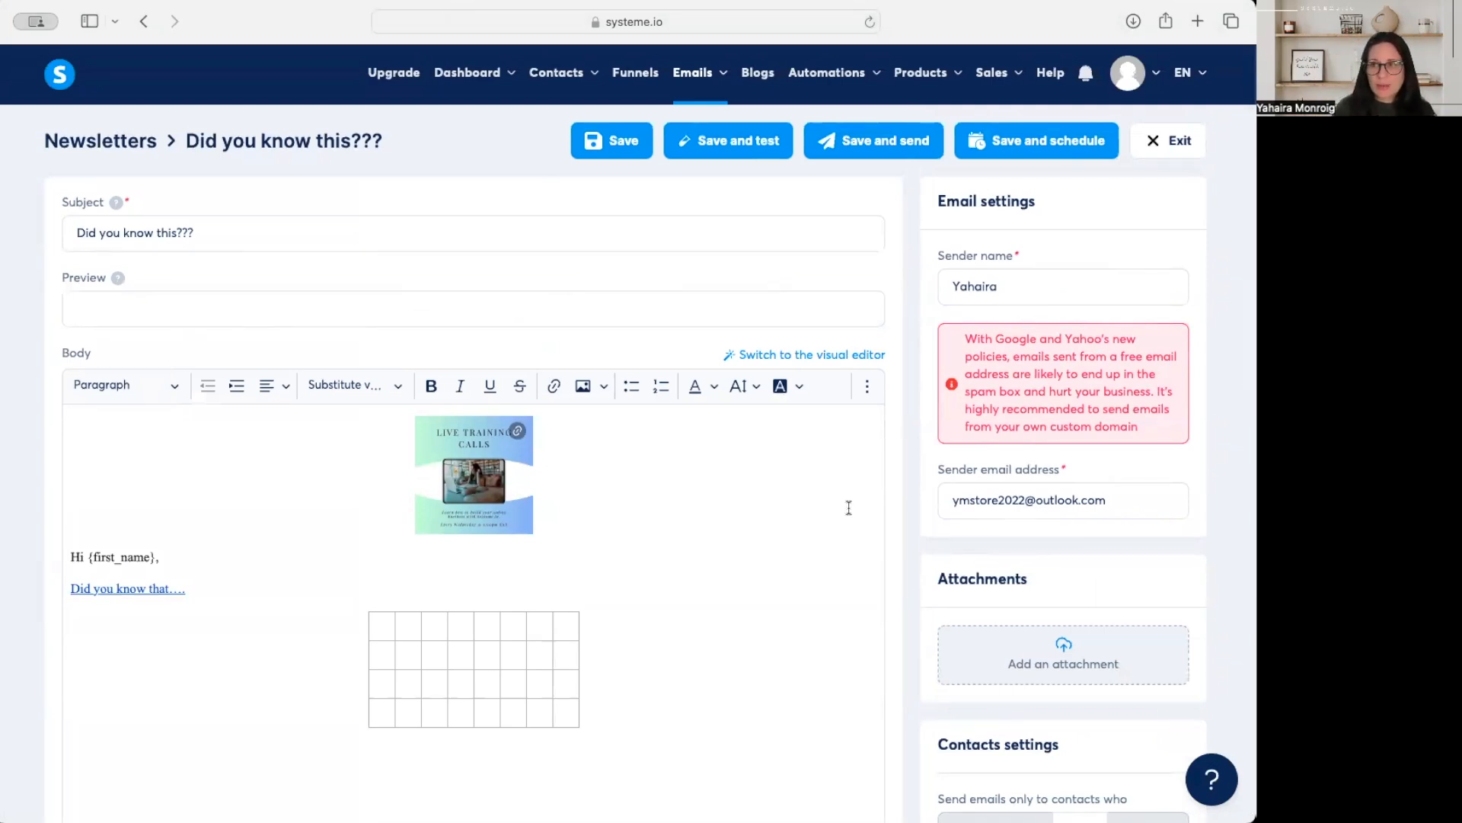
{"action": "left_click", "coordinate": [631, 156]}
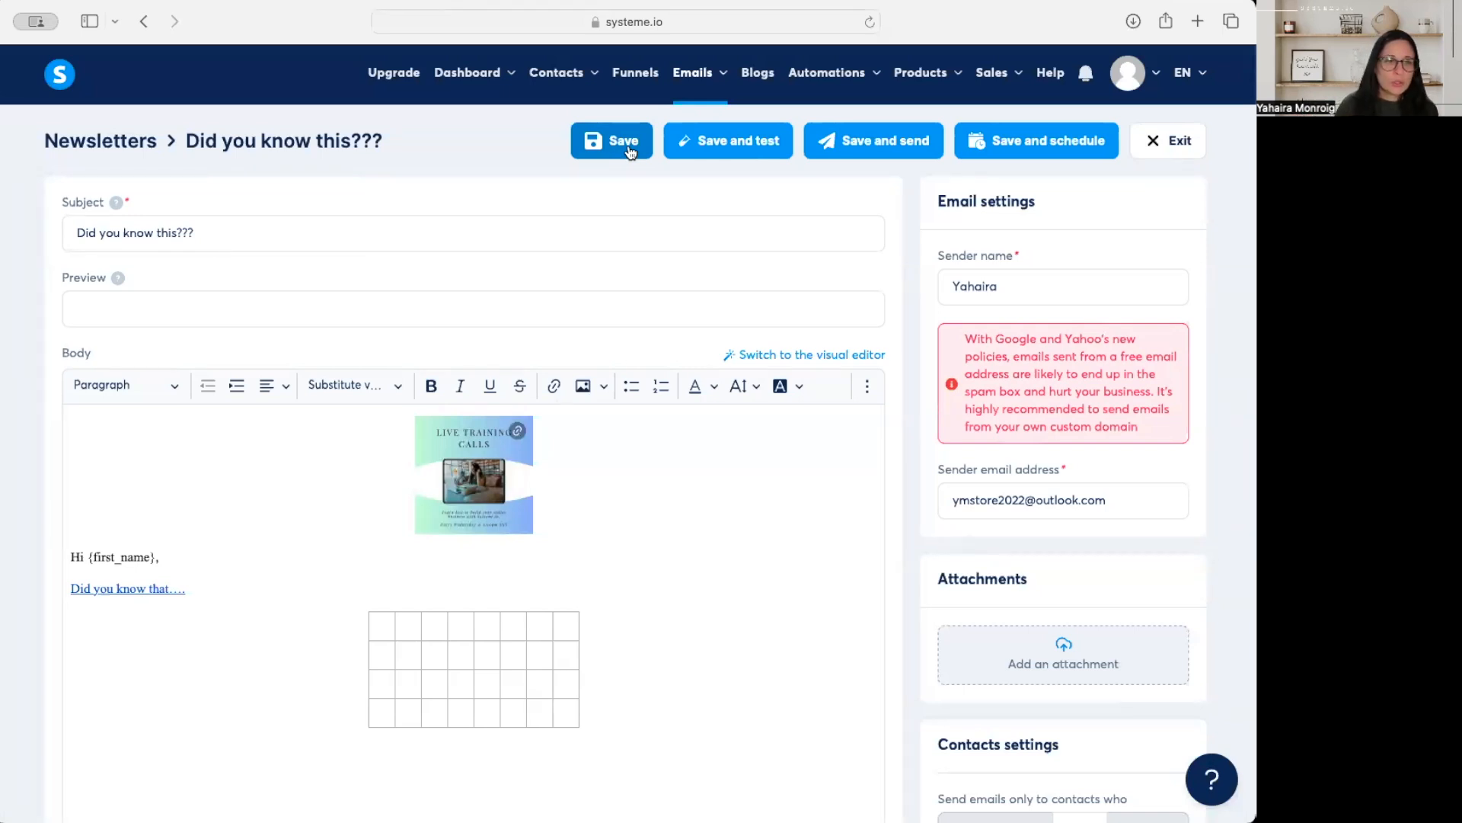
{"action": "left_click", "coordinate": [630, 150]}
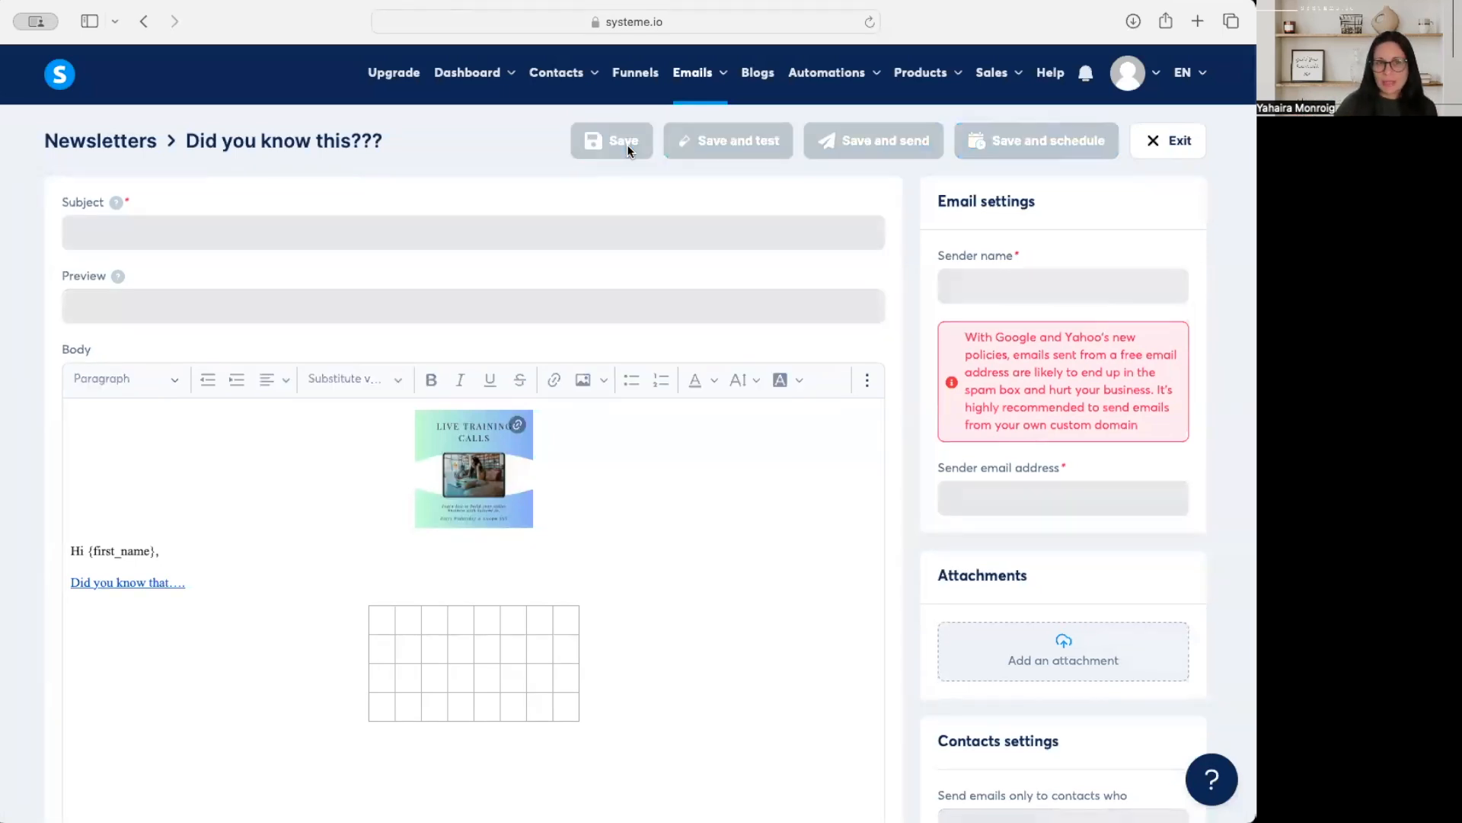
{"action": "left_click", "coordinate": [688, 133]}
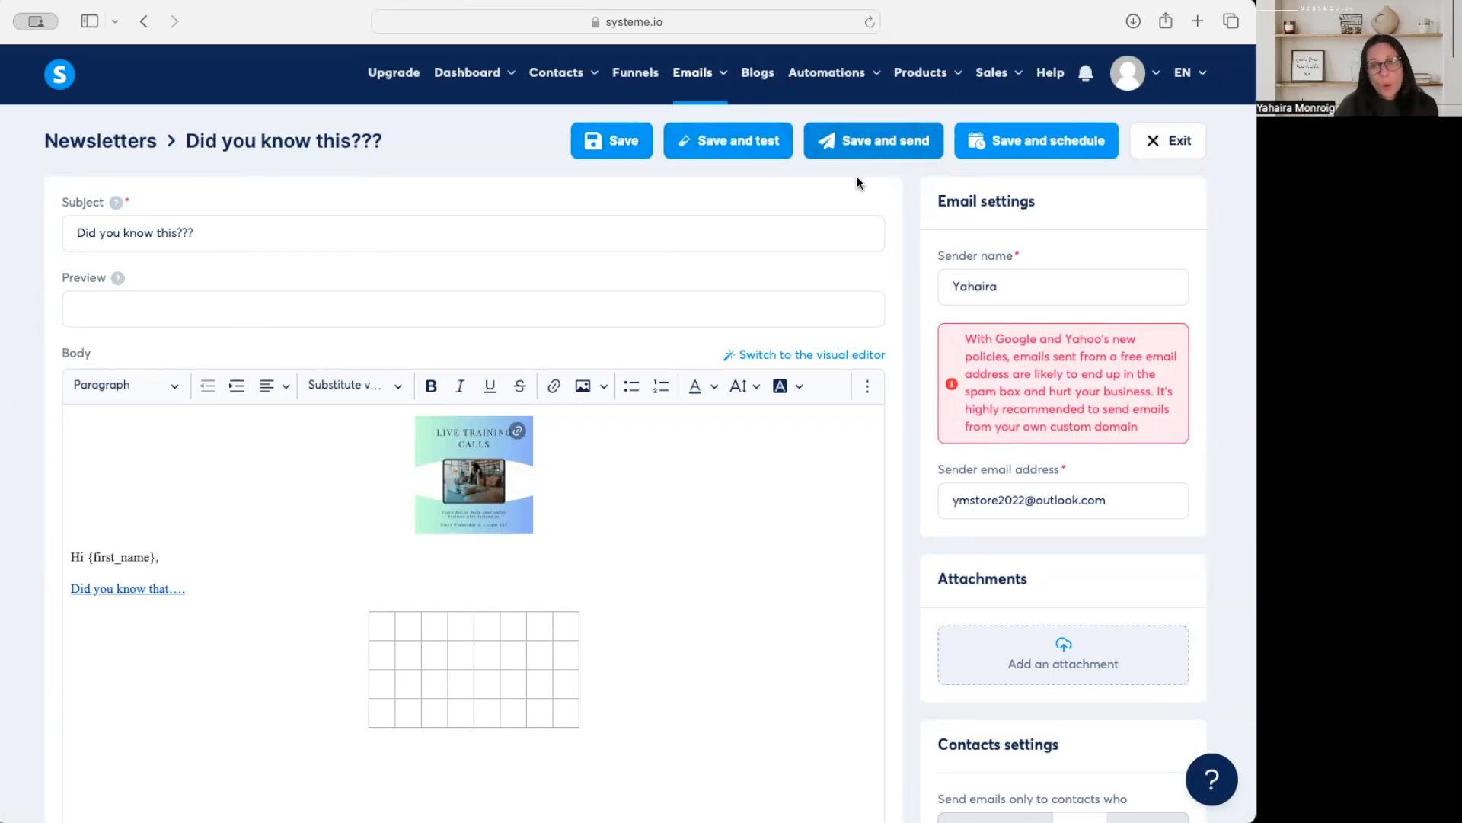
- Save the newsletter and schedule it for August 1, 2024 at 14:30
{"action": "left_click", "coordinate": [1072, 146]}
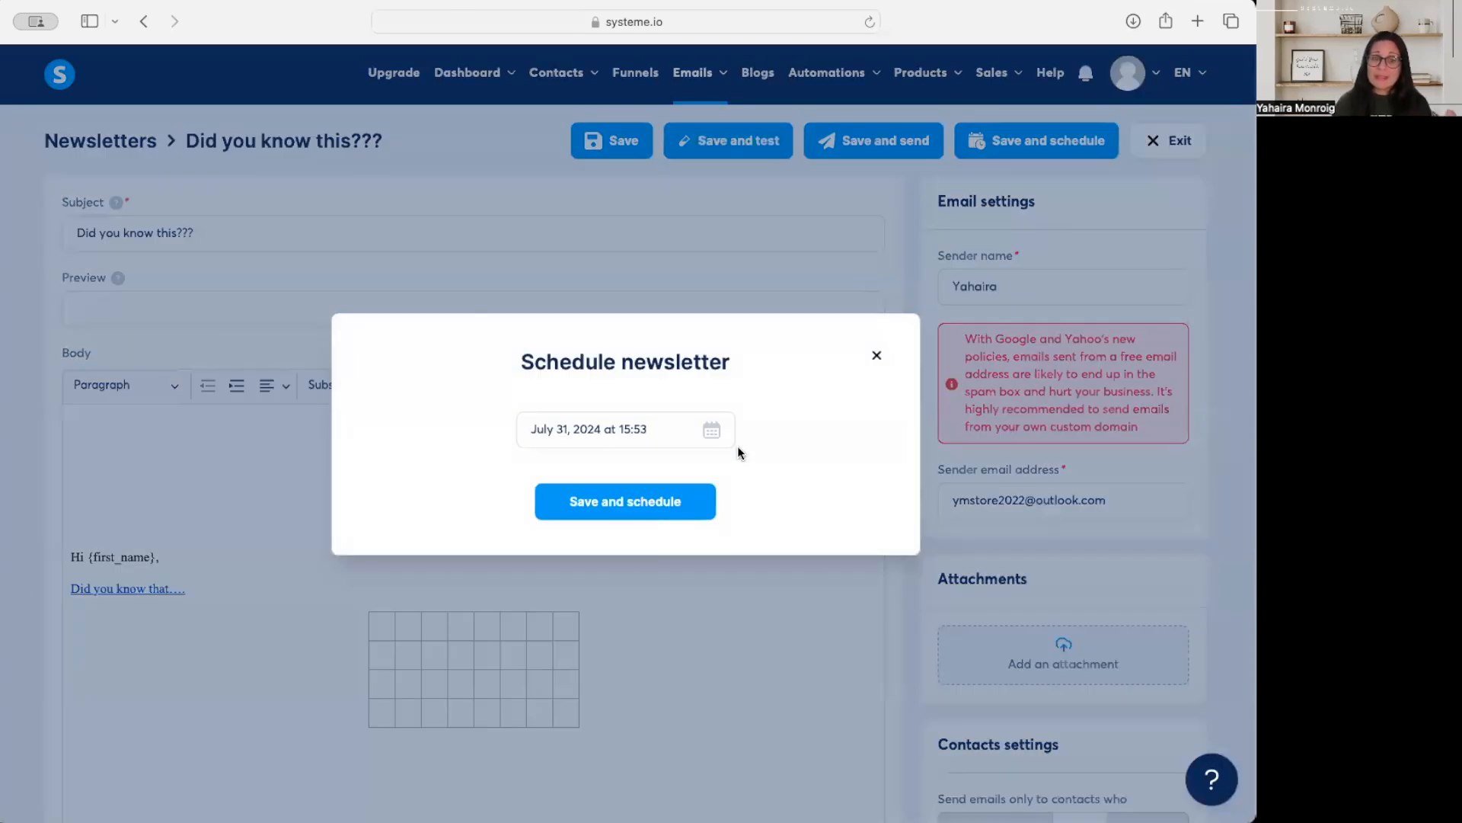
{"action": "left_click", "coordinate": [716, 431]}
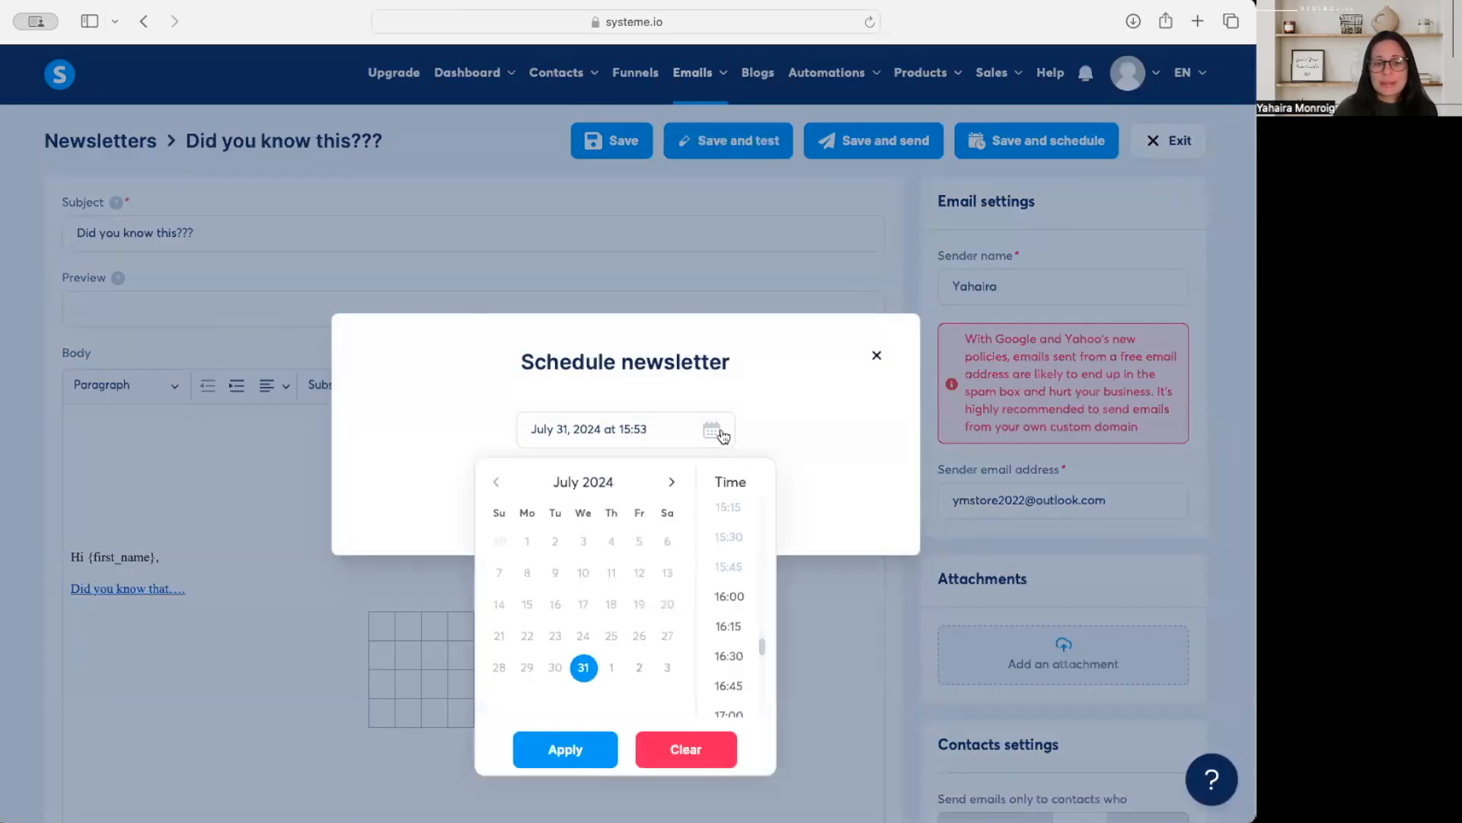
{"action": "left_click", "coordinate": [611, 669]}
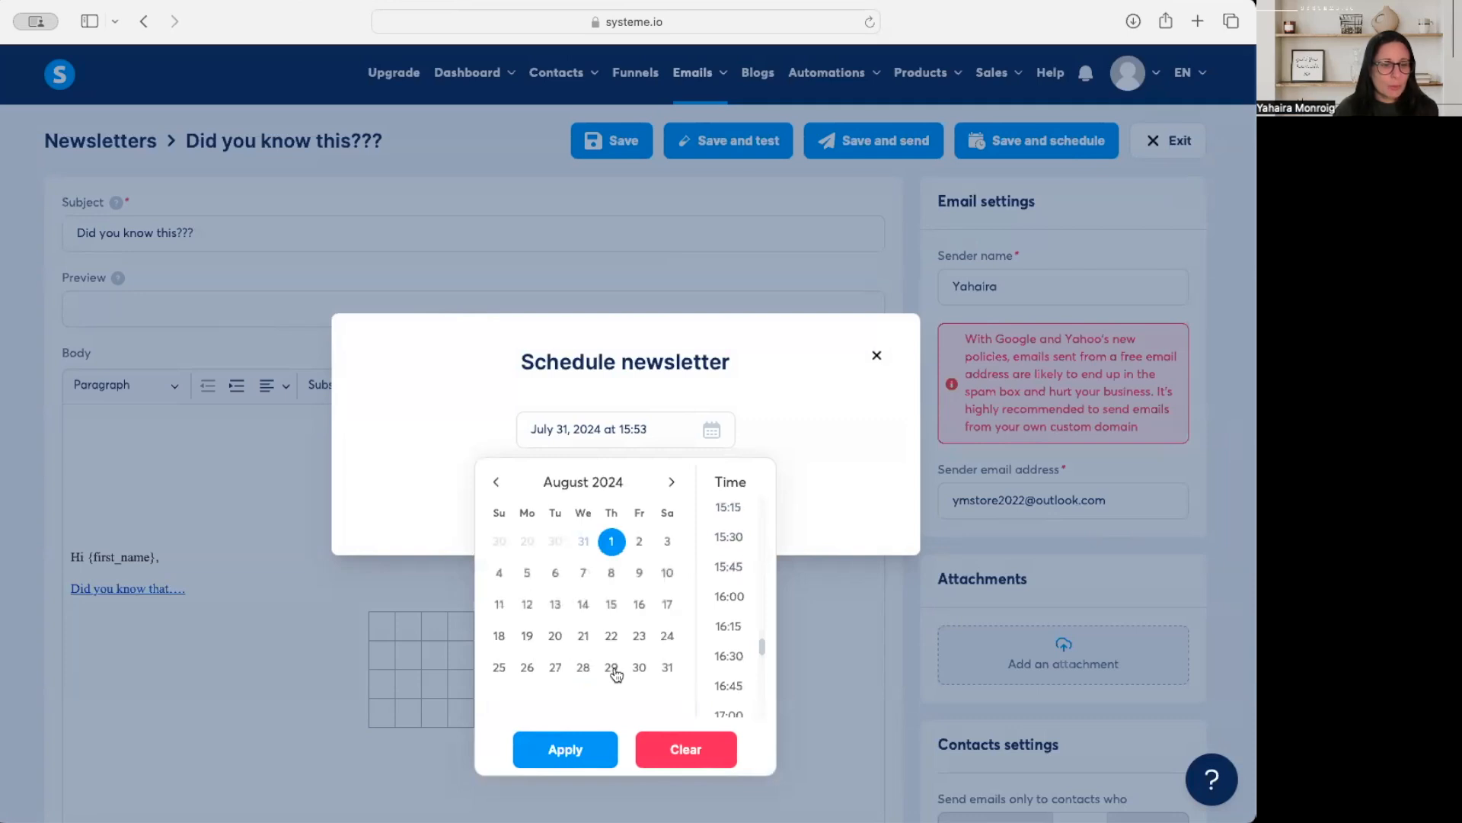
{"action": "scroll", "coordinate": [734, 571], "scroll_direction": "up", "scroll_amount": 2}
{"action": "left_click", "coordinate": [730, 524]}
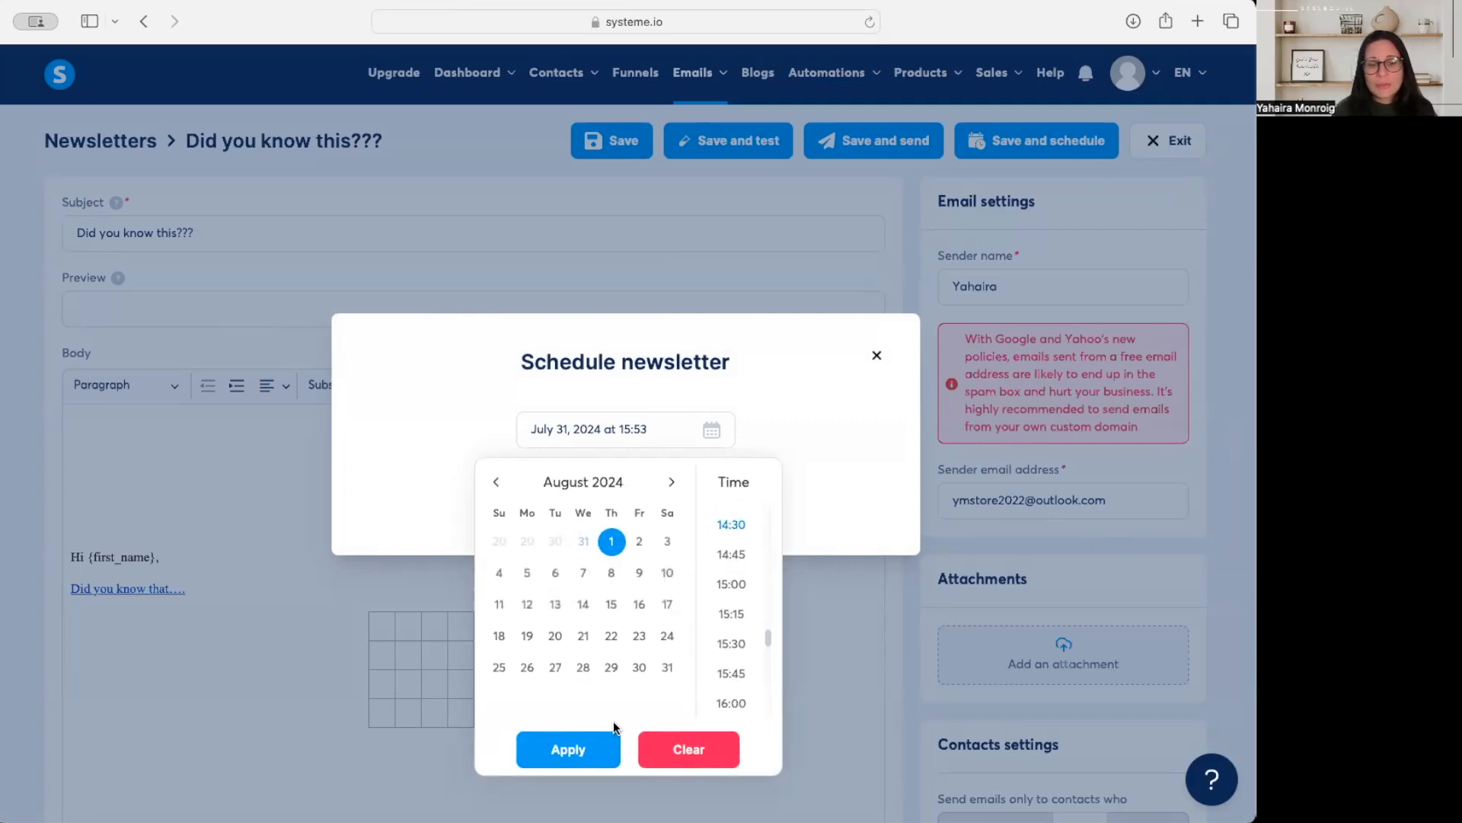
{"action": "left_click", "coordinate": [587, 752]}
{"action": "left_click", "coordinate": [682, 504]}
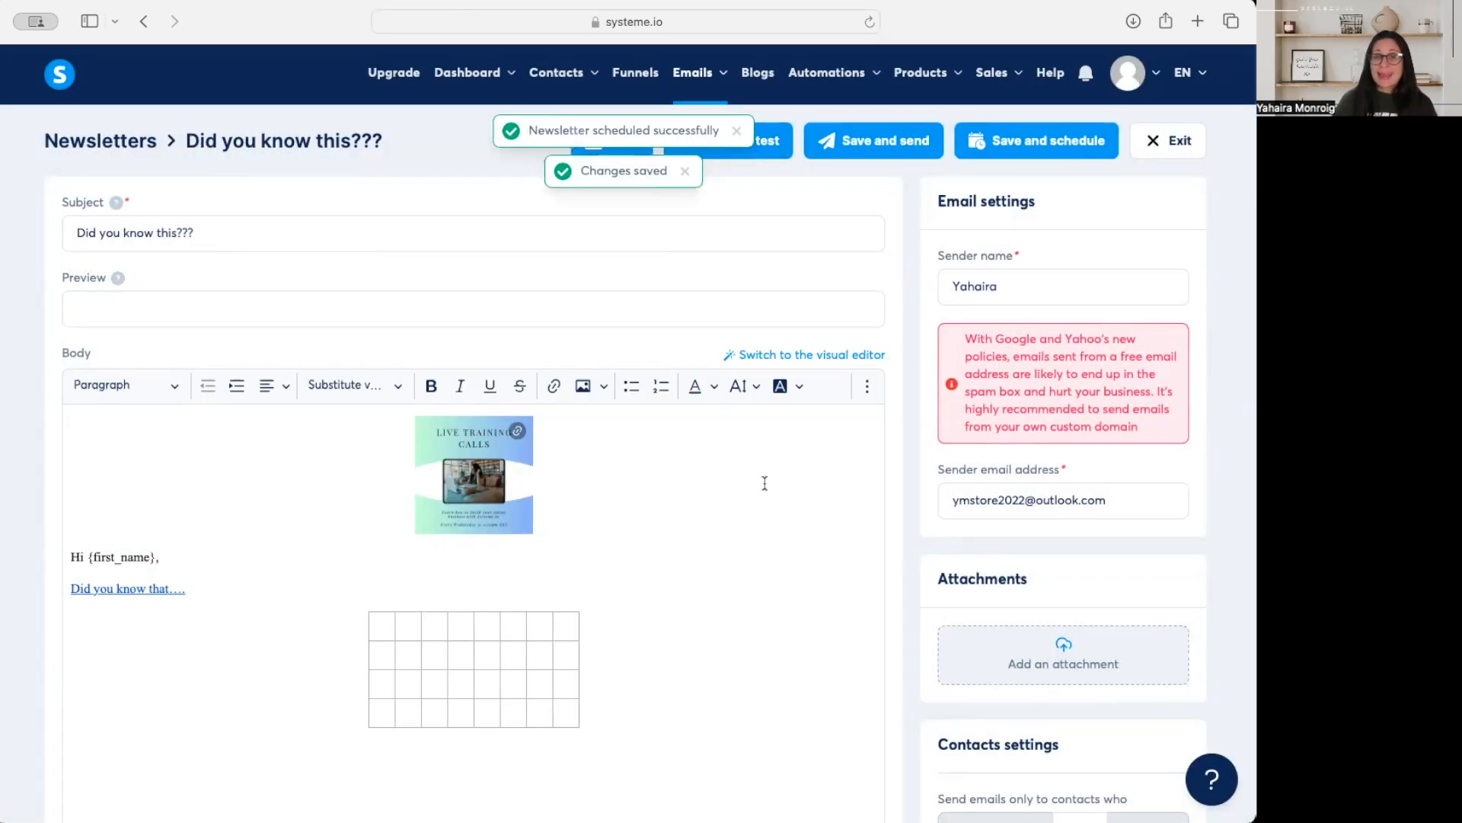
- Exit the editor and duplicate the "Did you know this???" newsletter from the newsletters list
{"action": "left_click", "coordinate": [1167, 142]}
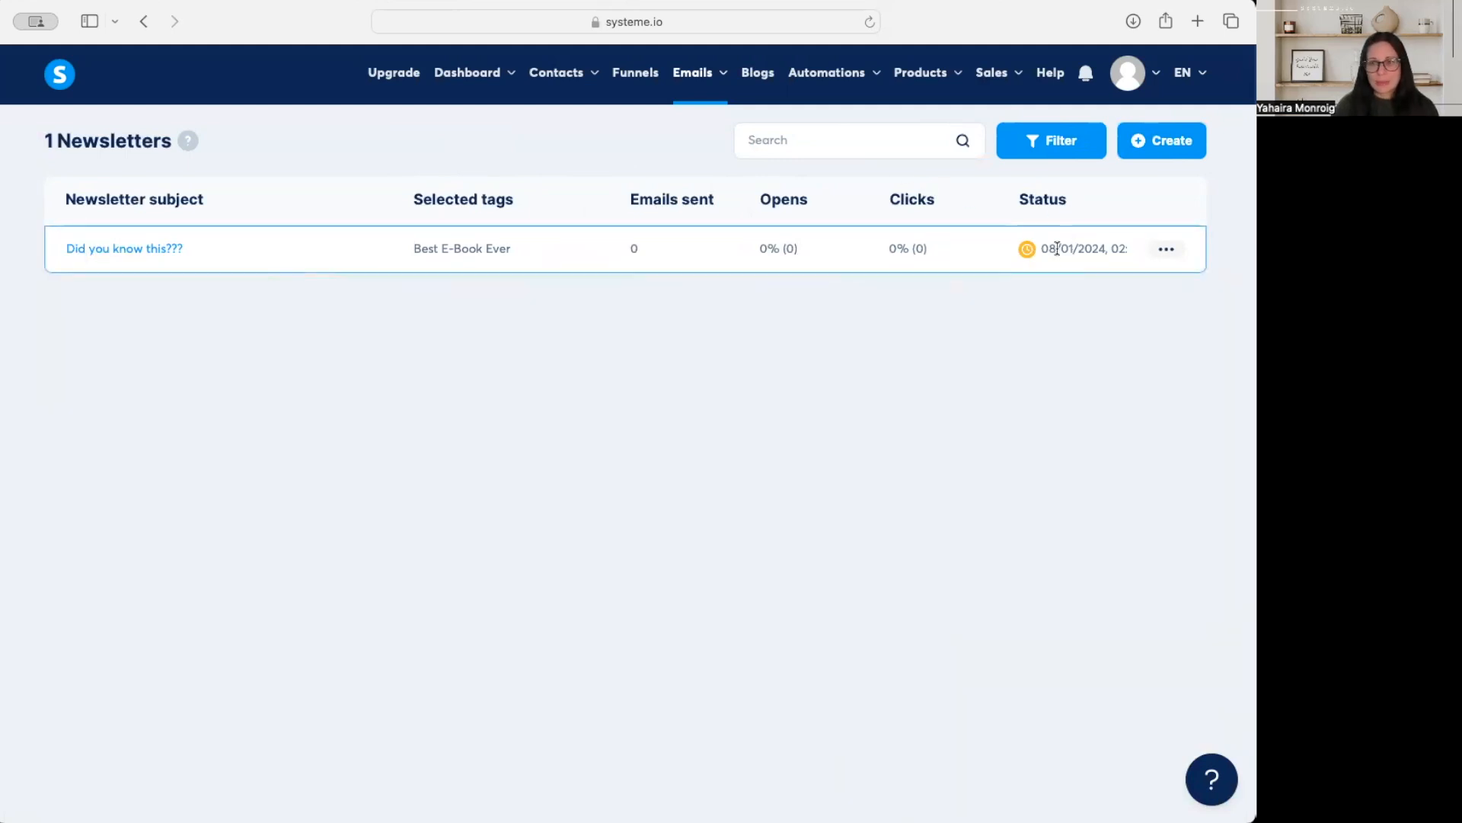
{"action": "left_click", "coordinate": [1173, 251]}
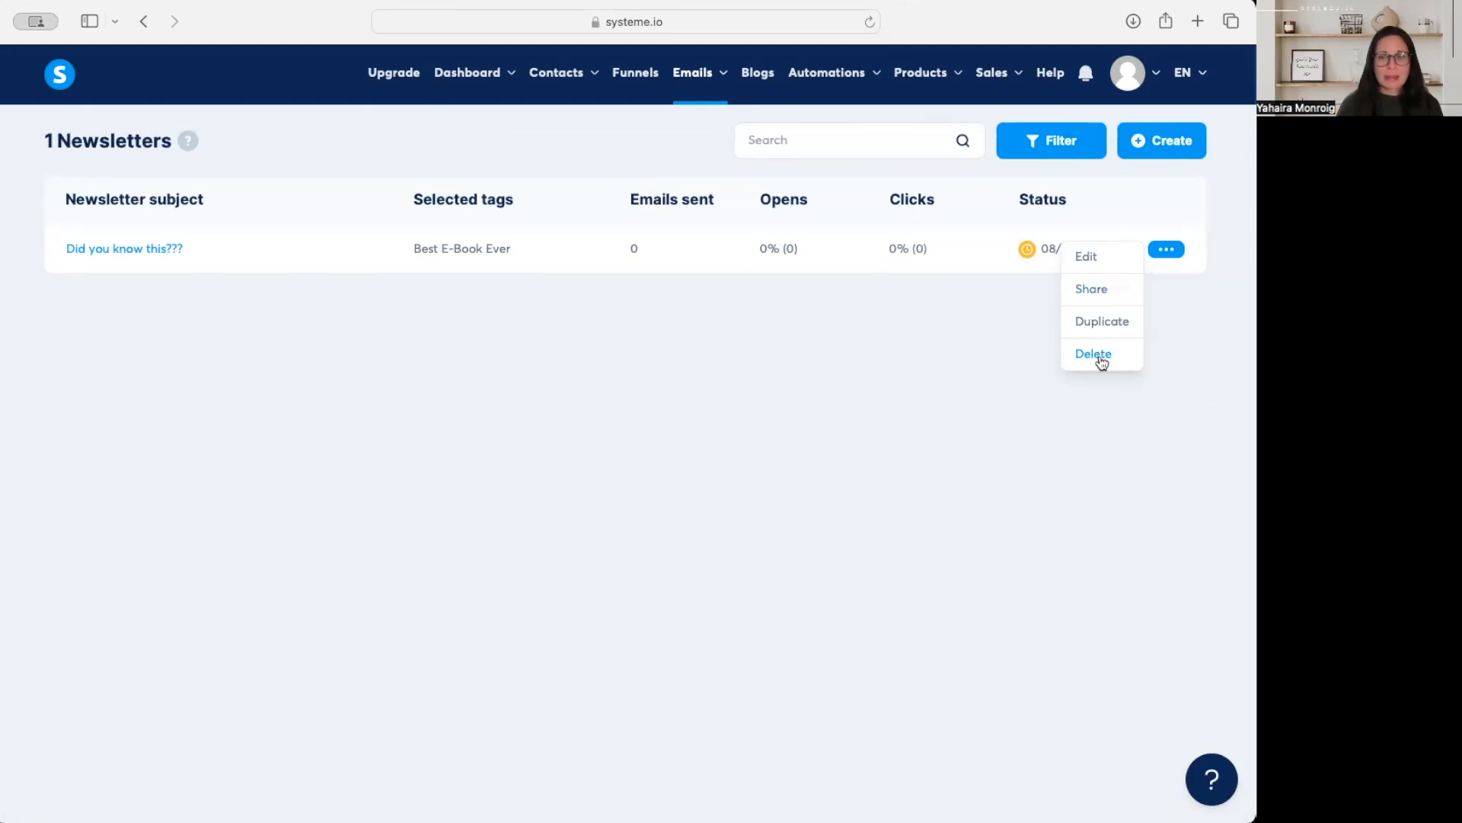
{"action": "left_click", "coordinate": [1097, 322]}
{"action": "left_click", "coordinate": [597, 491]}
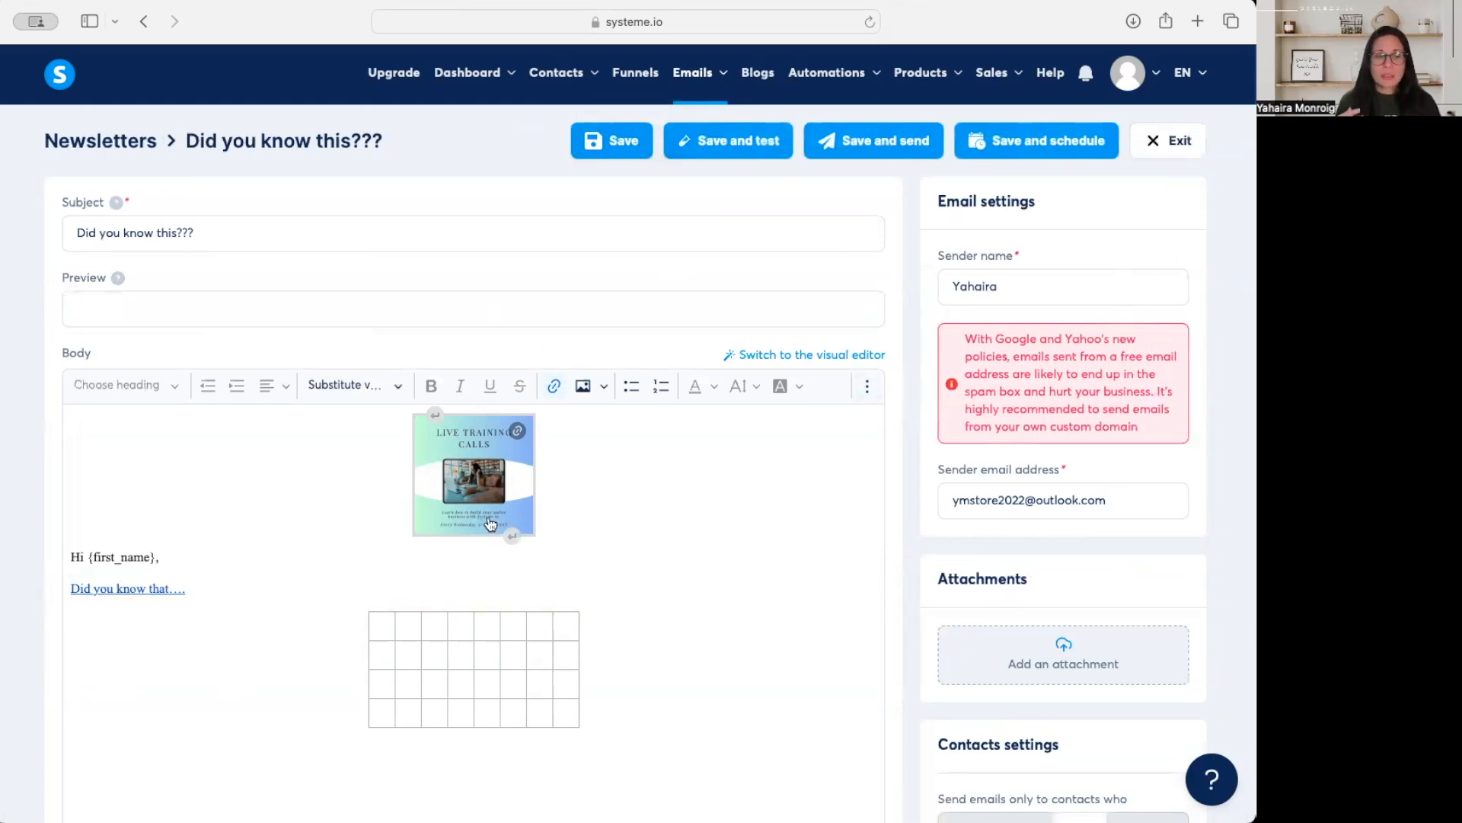
- Review the duplicated newsletter's body, day limit and tag settings
{"action": "scroll", "coordinate": [489, 515], "scroll_direction": "down", "scroll_amount": 1}
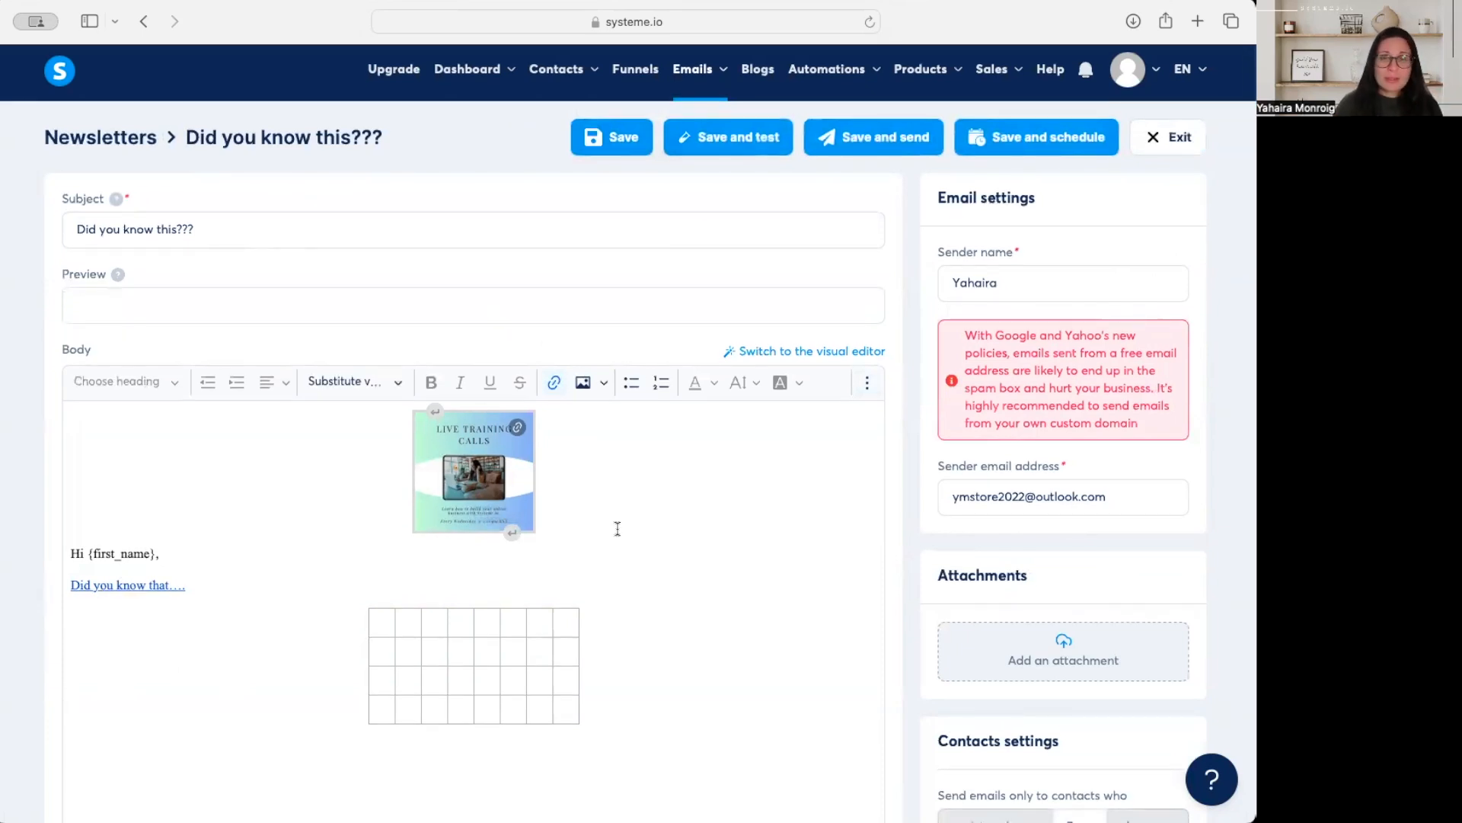
{"action": "scroll", "coordinate": [342, 594], "scroll_direction": "down", "scroll_amount": 1}
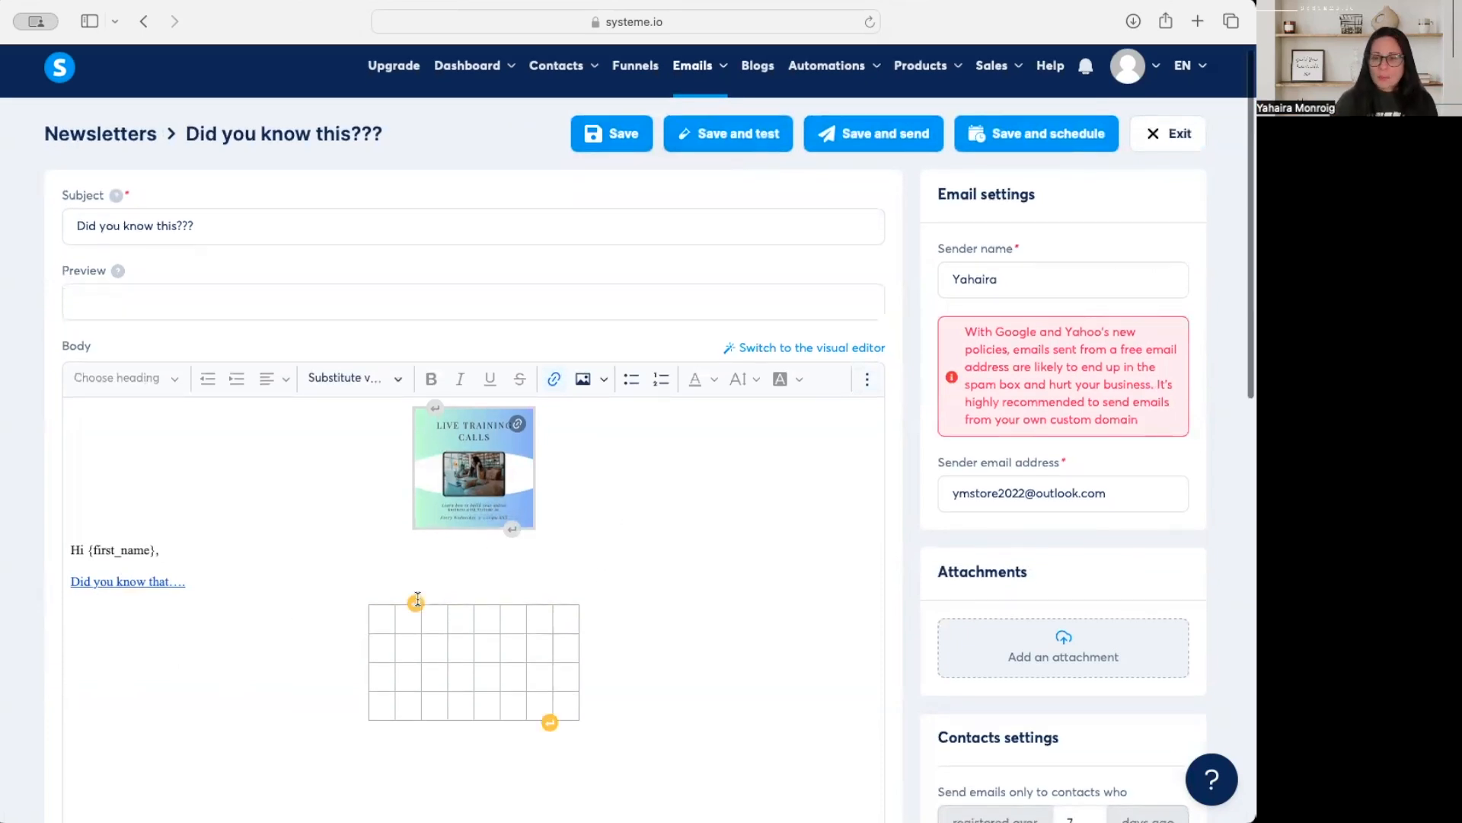
{"action": "scroll", "coordinate": [646, 630], "scroll_direction": "down", "scroll_amount": 5}
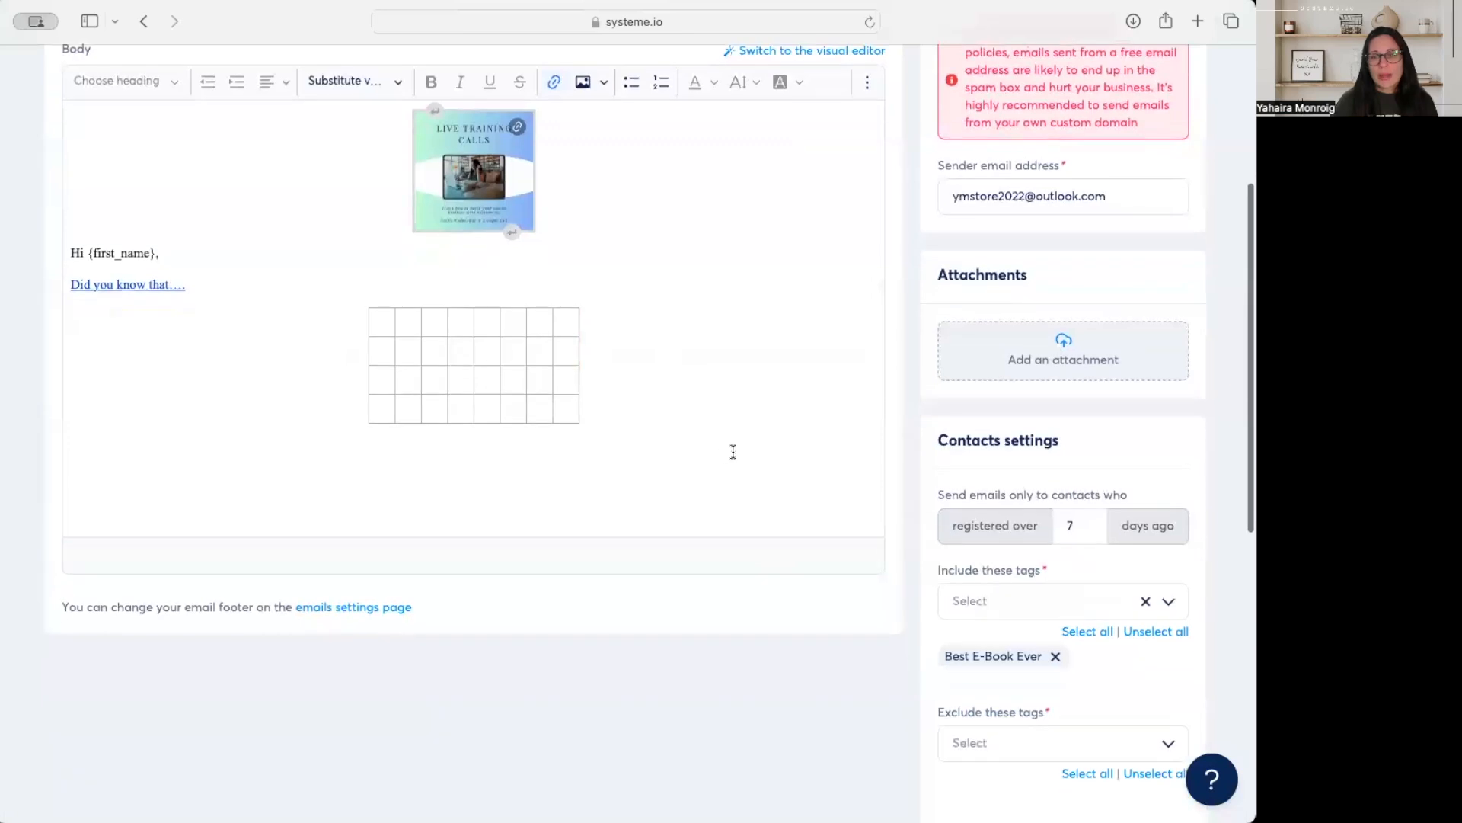
{"action": "scroll", "coordinate": [732, 452], "scroll_direction": "down", "scroll_amount": 1}
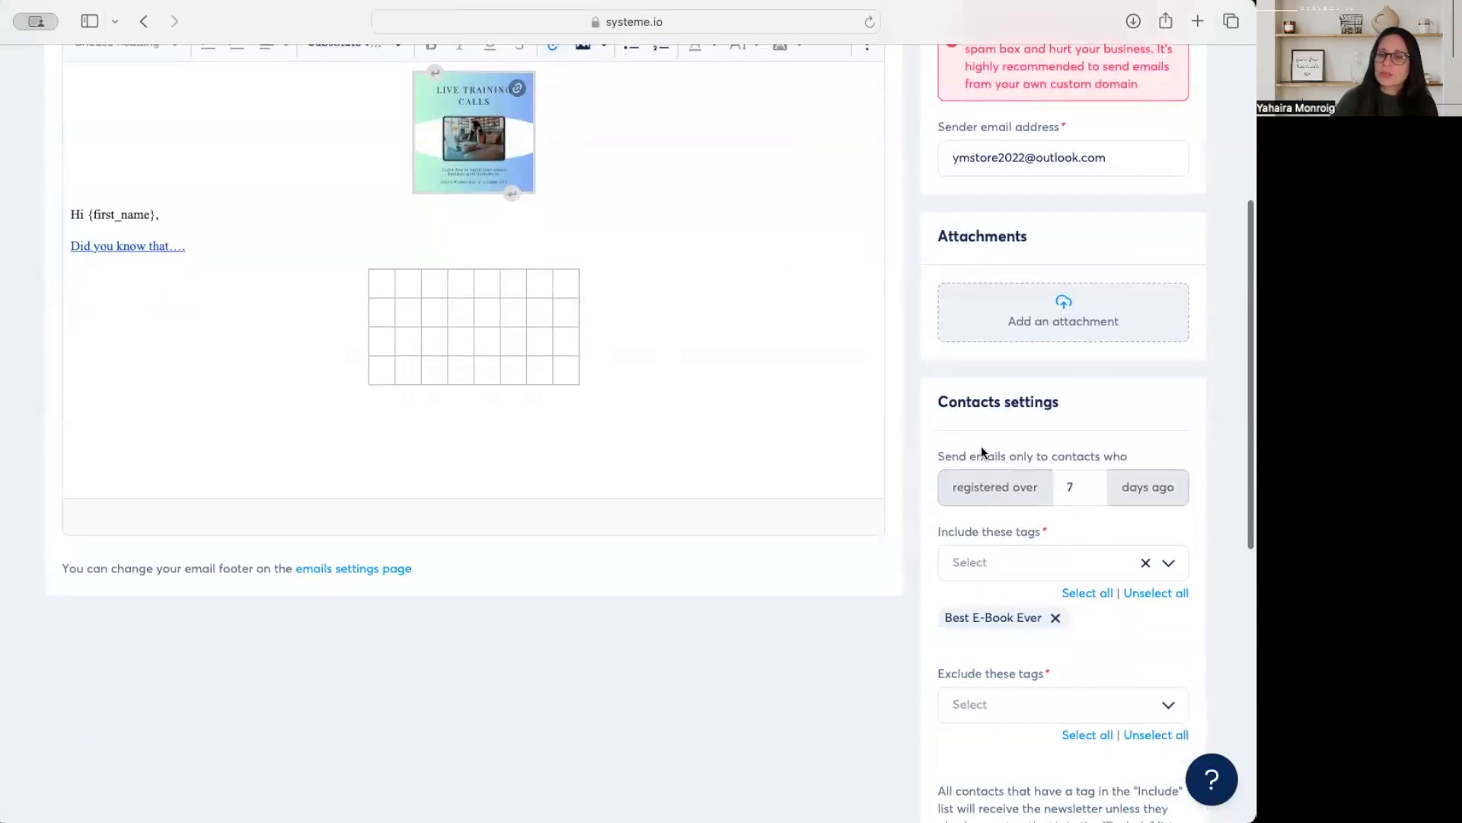
{"action": "scroll", "coordinate": [1084, 516], "scroll_direction": "down", "scroll_amount": 1}
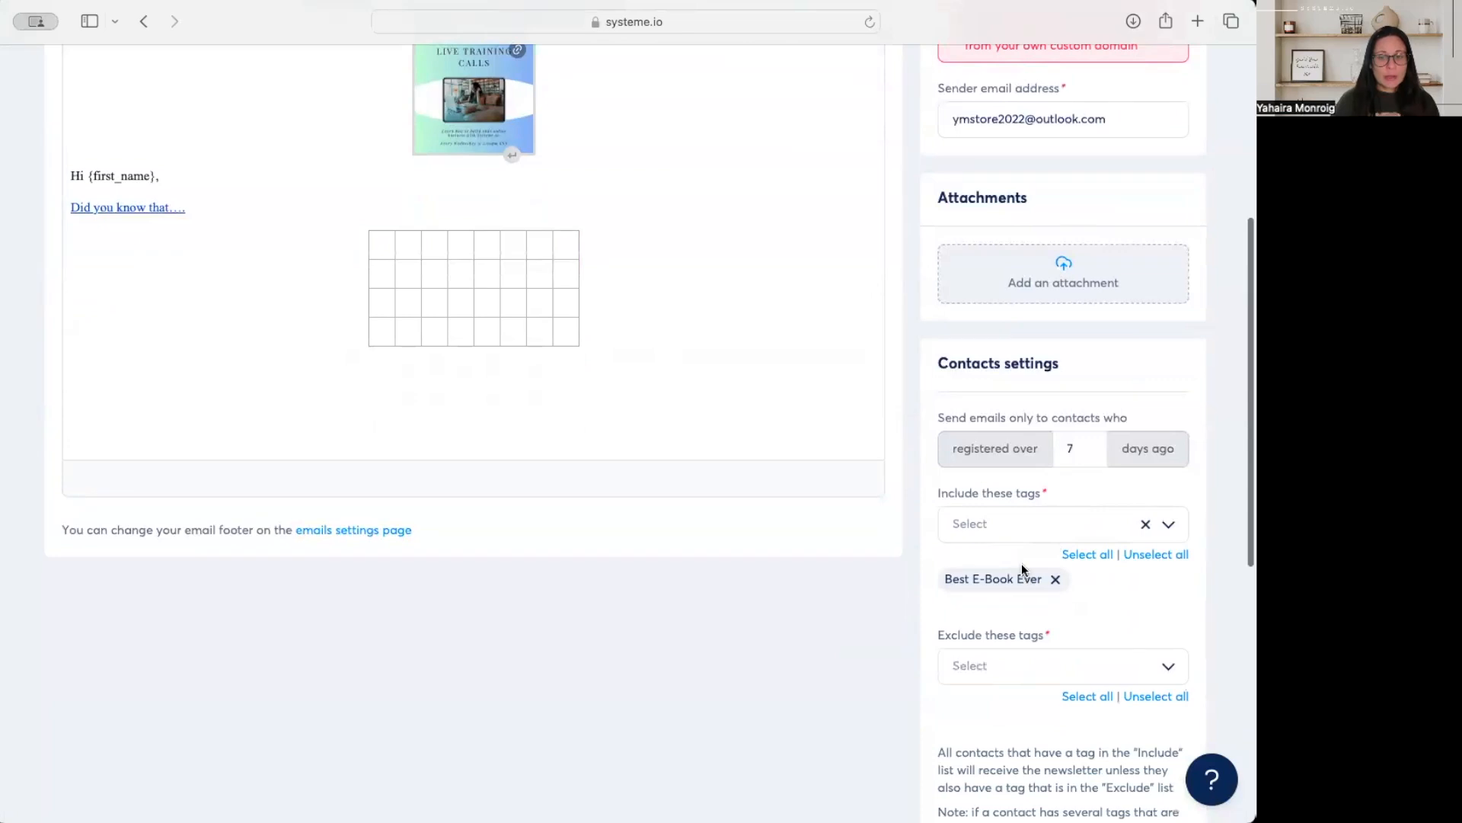
{"action": "scroll", "coordinate": [1021, 563], "scroll_direction": "down", "scroll_amount": 4}
{"action": "scroll", "coordinate": [1022, 563], "scroll_direction": "up", "scroll_amount": 10}
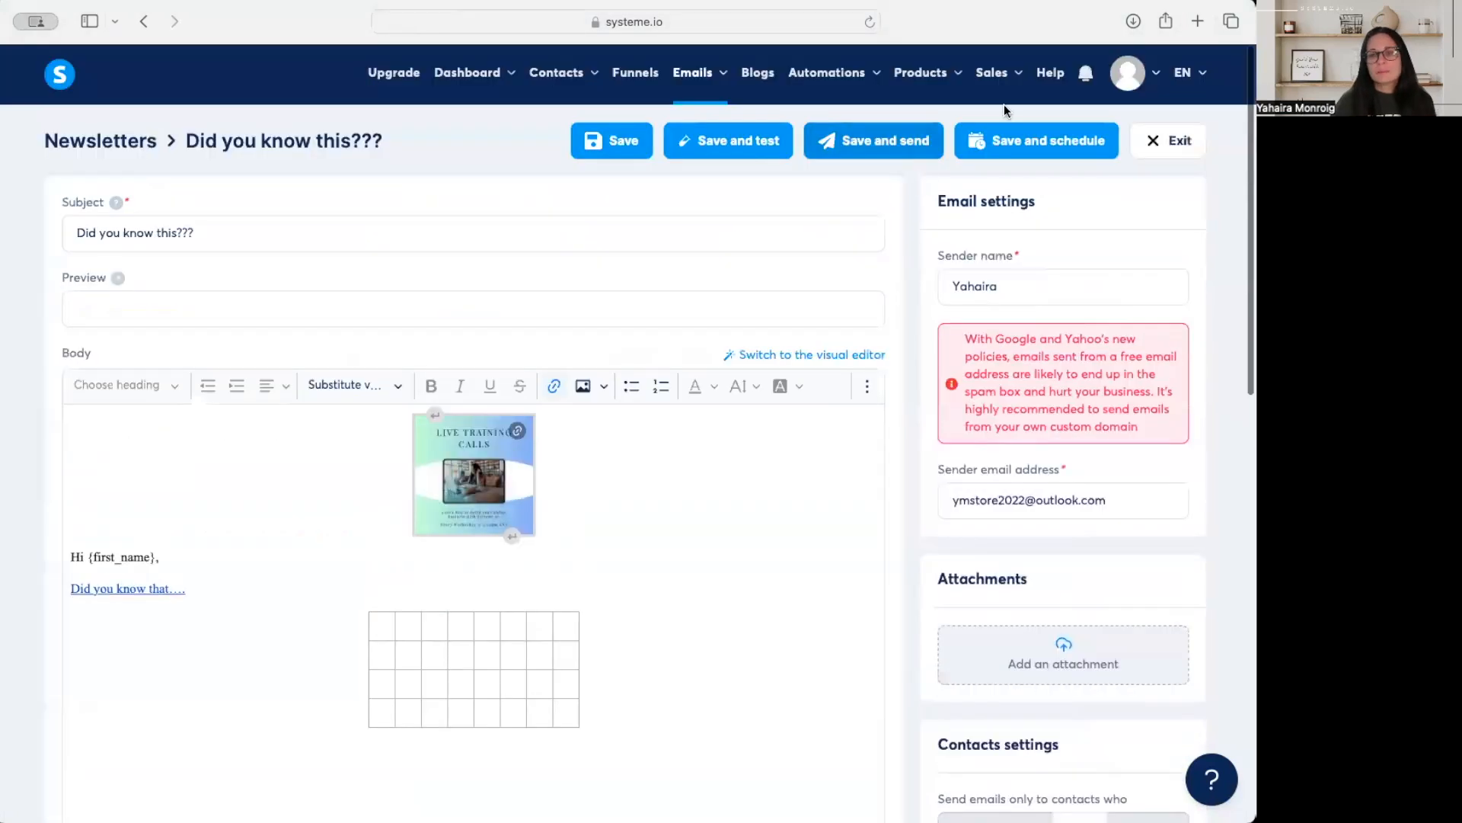
- Save the duplicated newsletter and schedule it for August 8, 2024 at 15:55, returning to the newsletters list
{"action": "left_click", "coordinate": [585, 144]}
{"action": "left_click", "coordinate": [1074, 143]}
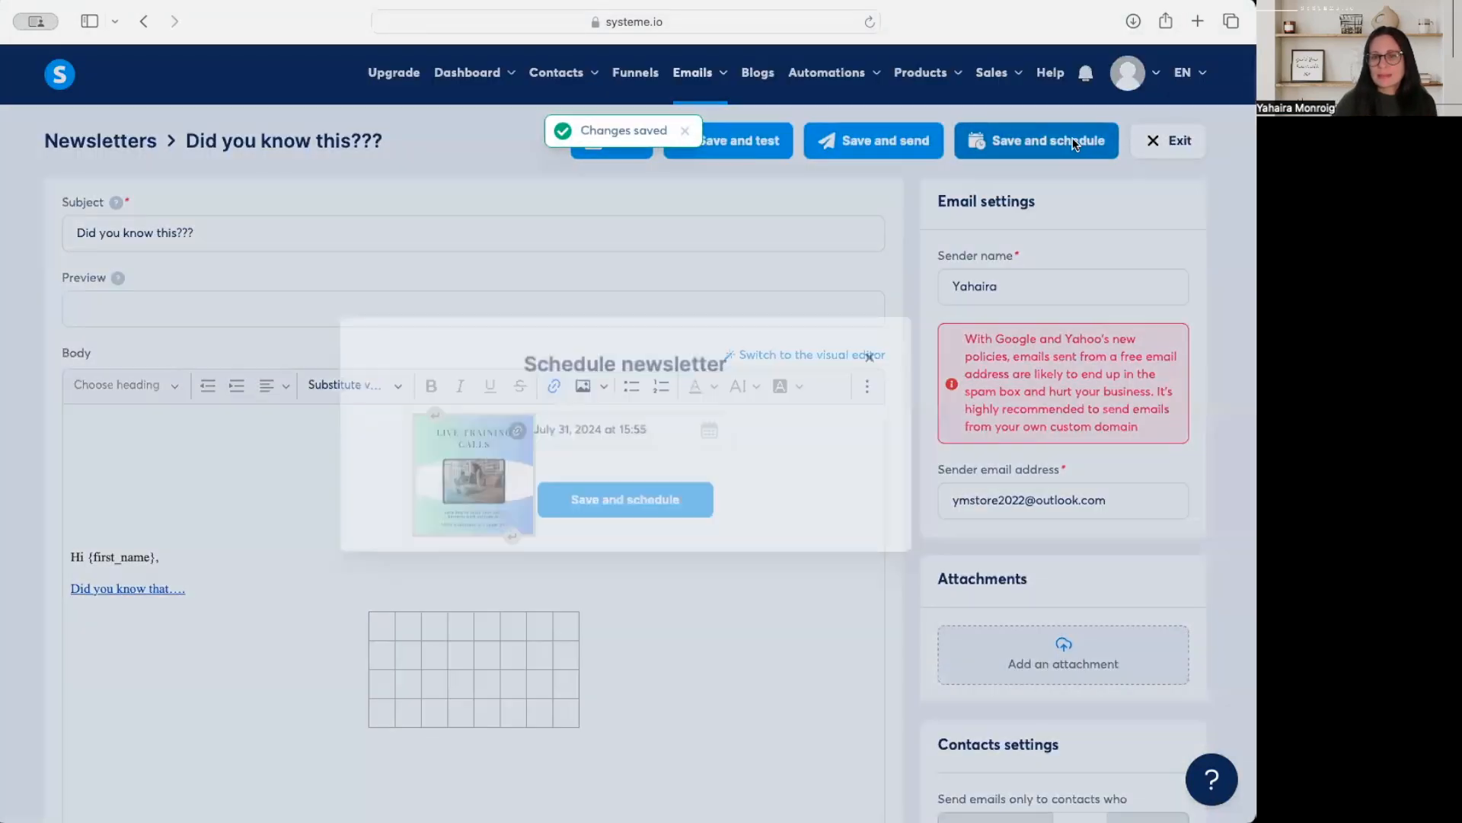
{"action": "left_click", "coordinate": [710, 430]}
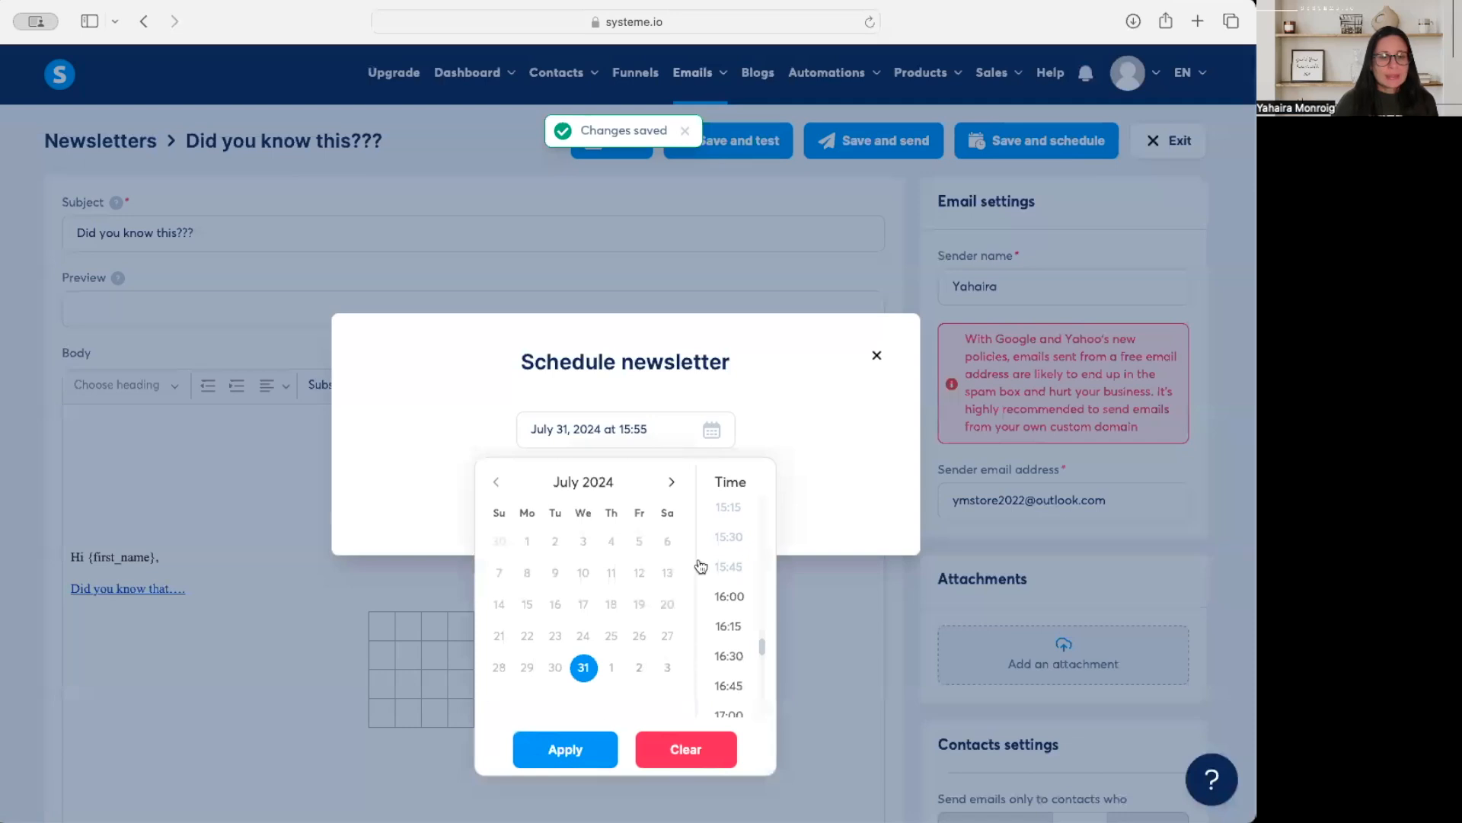
{"action": "left_click", "coordinate": [671, 481]}
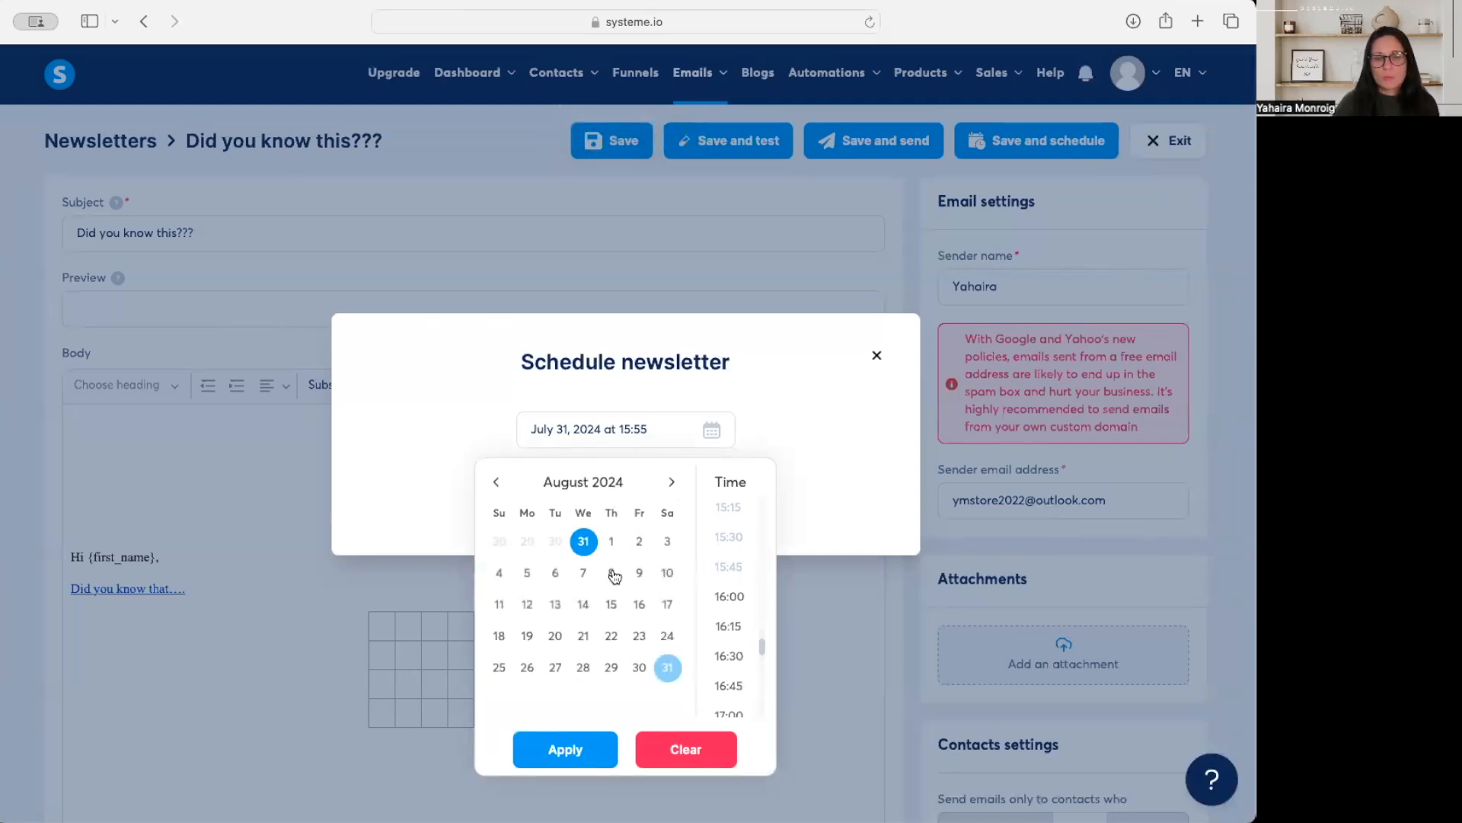
{"action": "left_click", "coordinate": [613, 573]}
{"action": "left_click", "coordinate": [601, 750]}
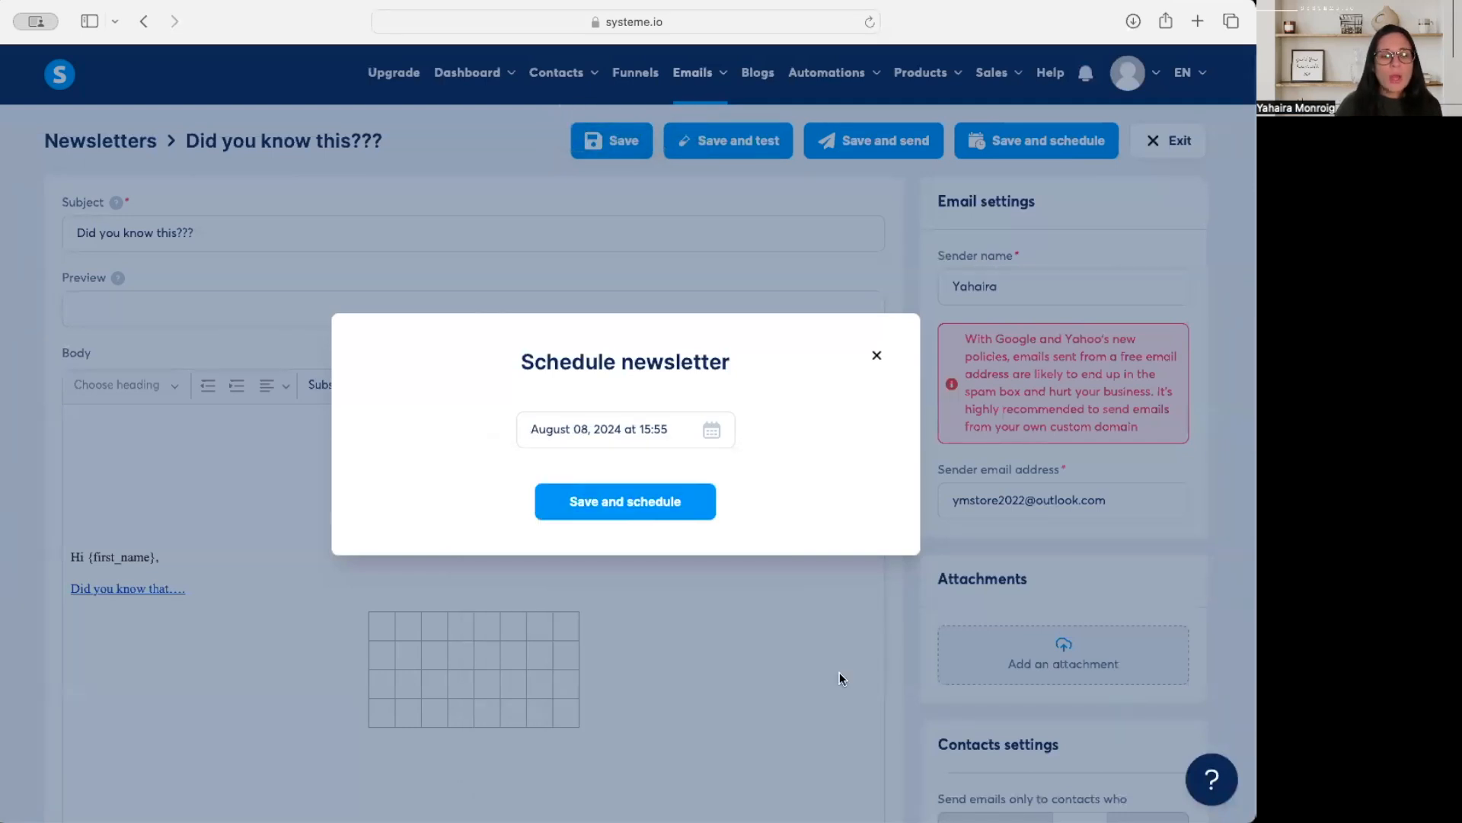
{"action": "left_click", "coordinate": [655, 506]}
{"action": "left_click", "coordinate": [1186, 73]}
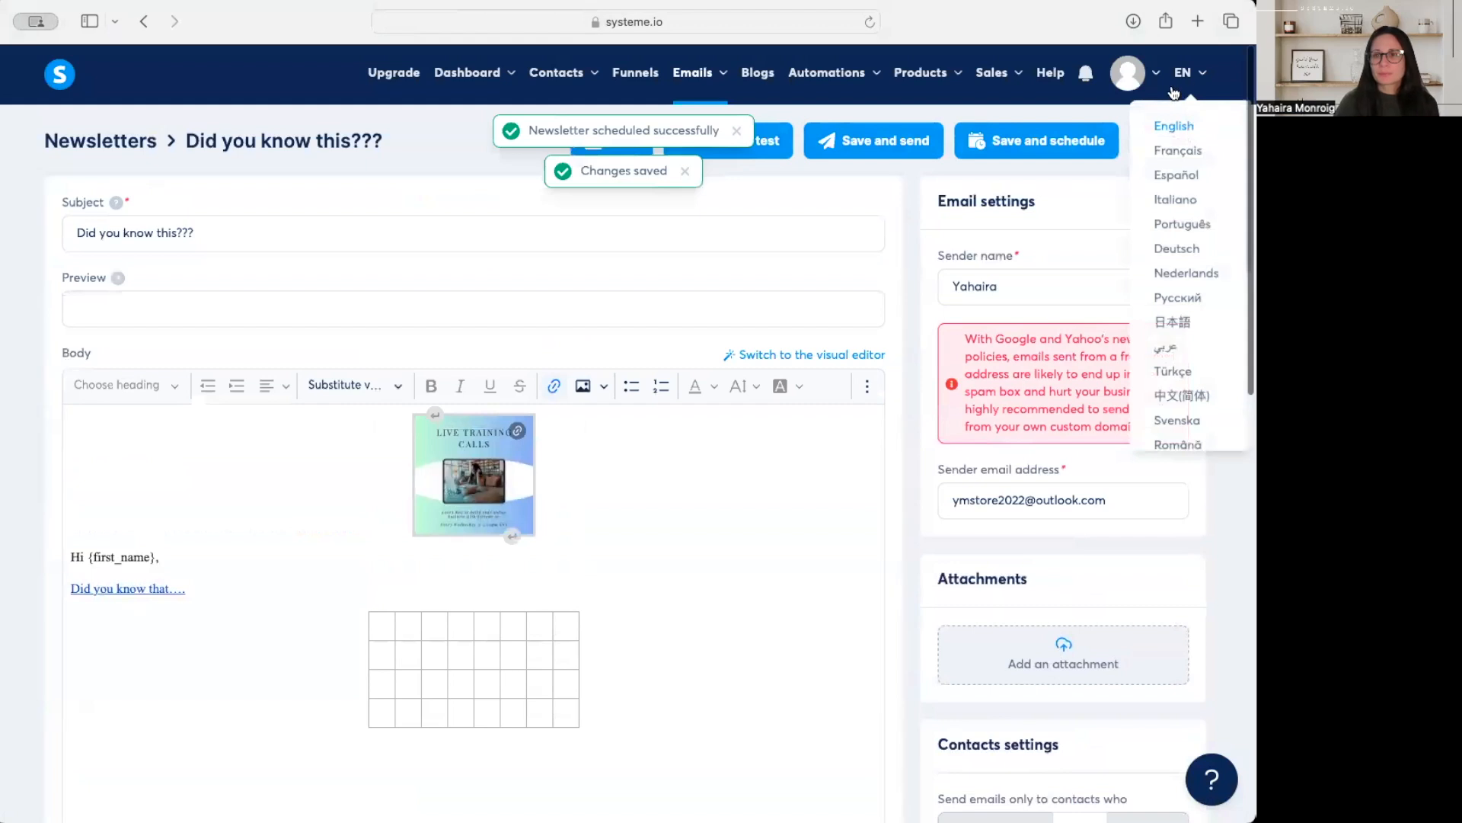
{"action": "left_click", "coordinate": [1173, 142]}
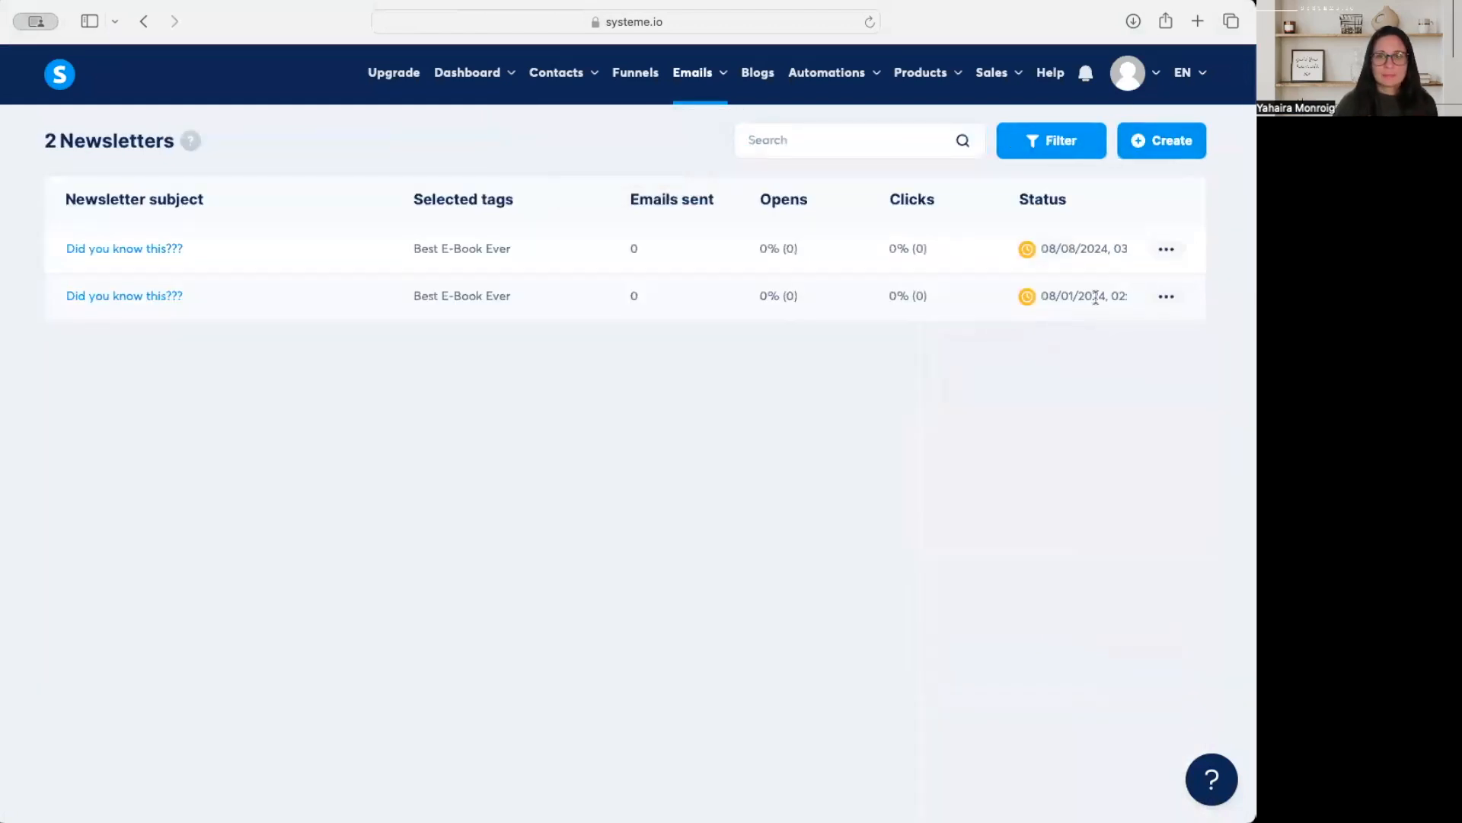